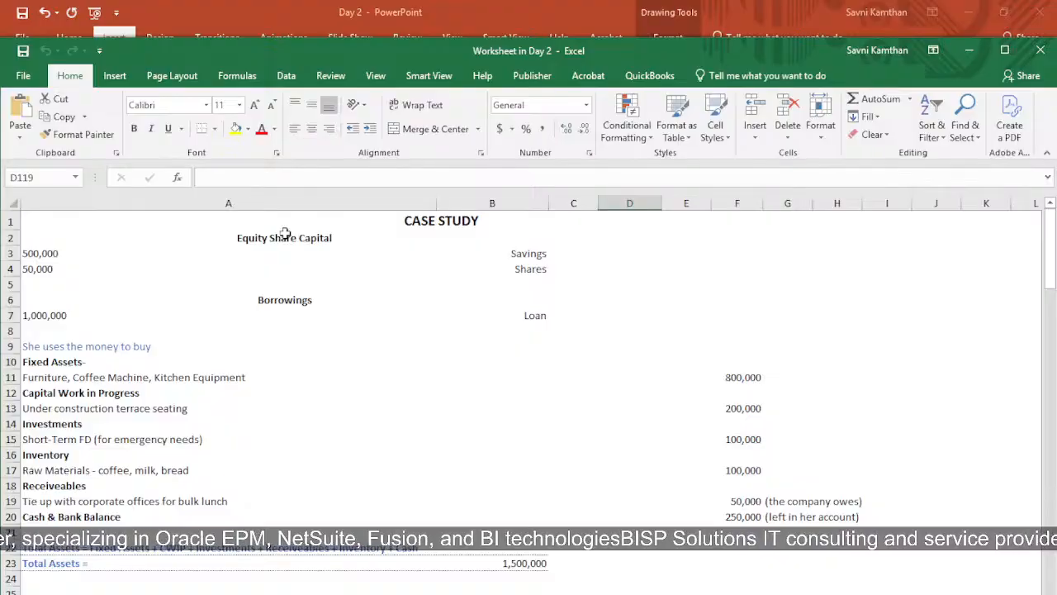
Review the case study's funding: the savings and shares under Equity Share Capital, and the loan under Borrowings
click(418, 231)
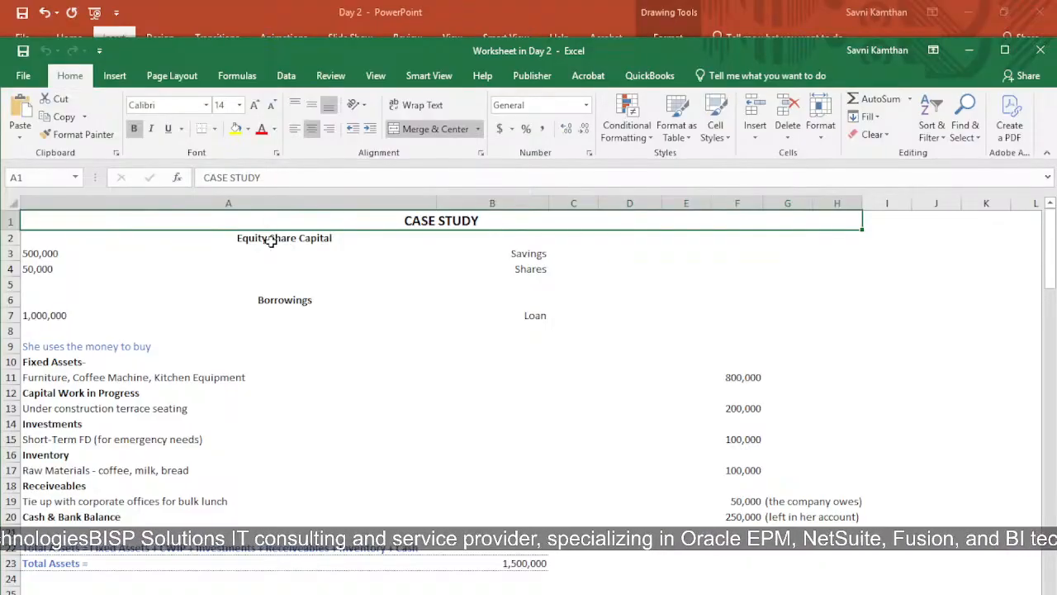
click(271, 239)
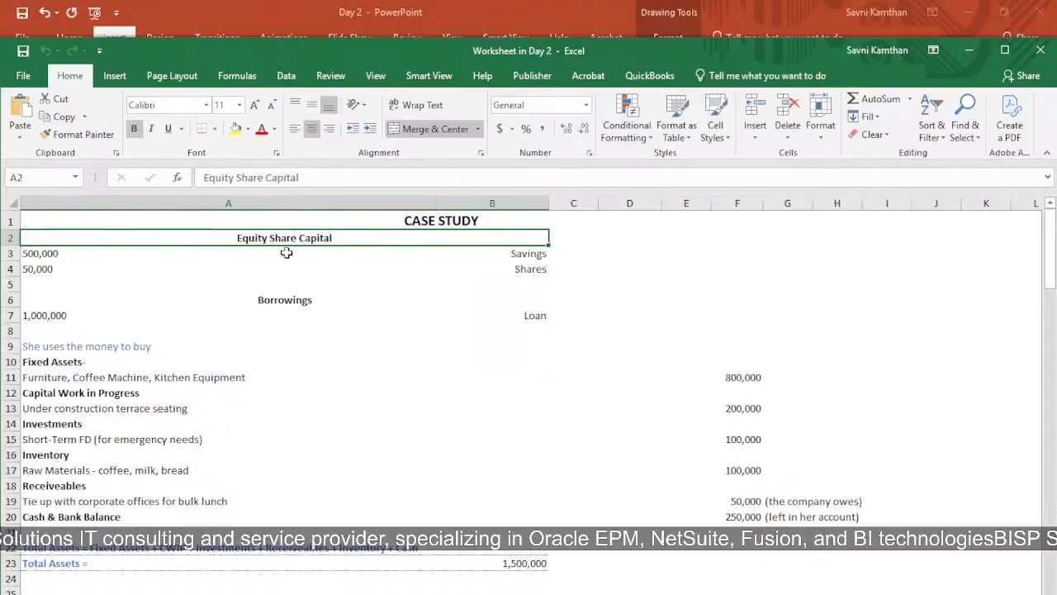
click(294, 253)
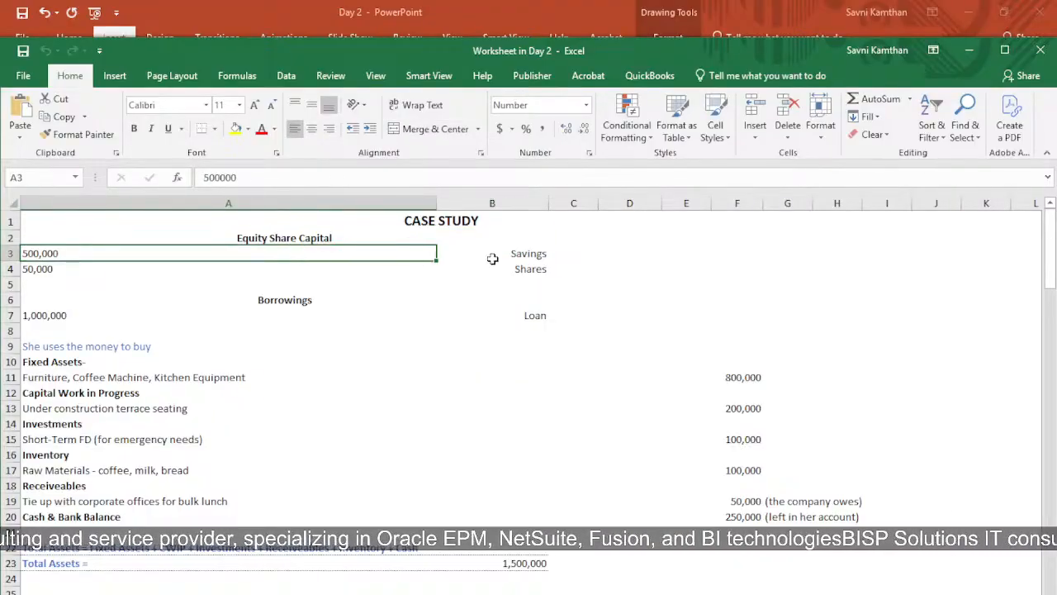
click(528, 255)
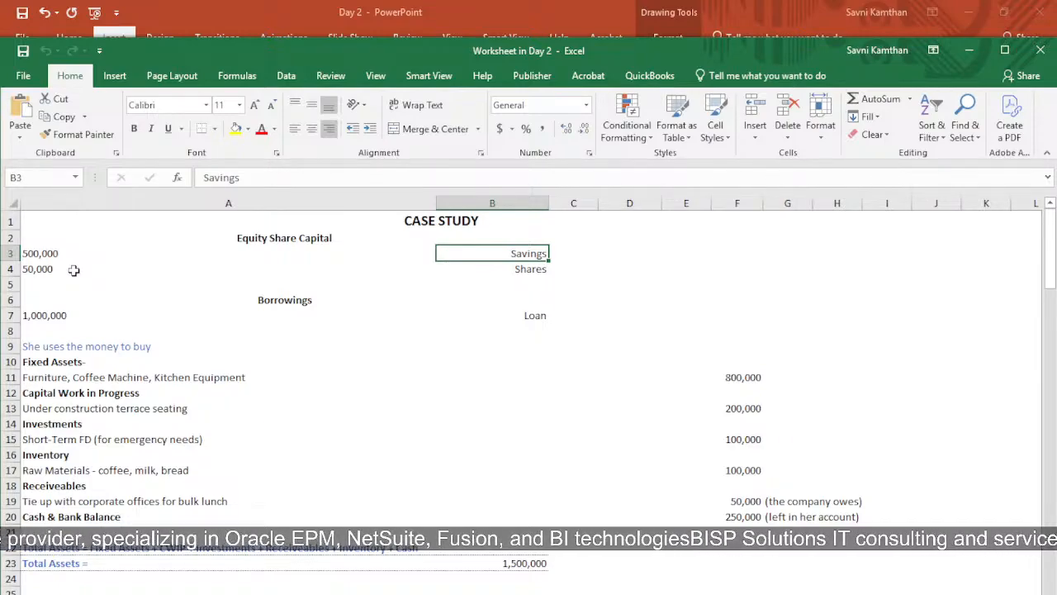
click(165, 279)
click(161, 269)
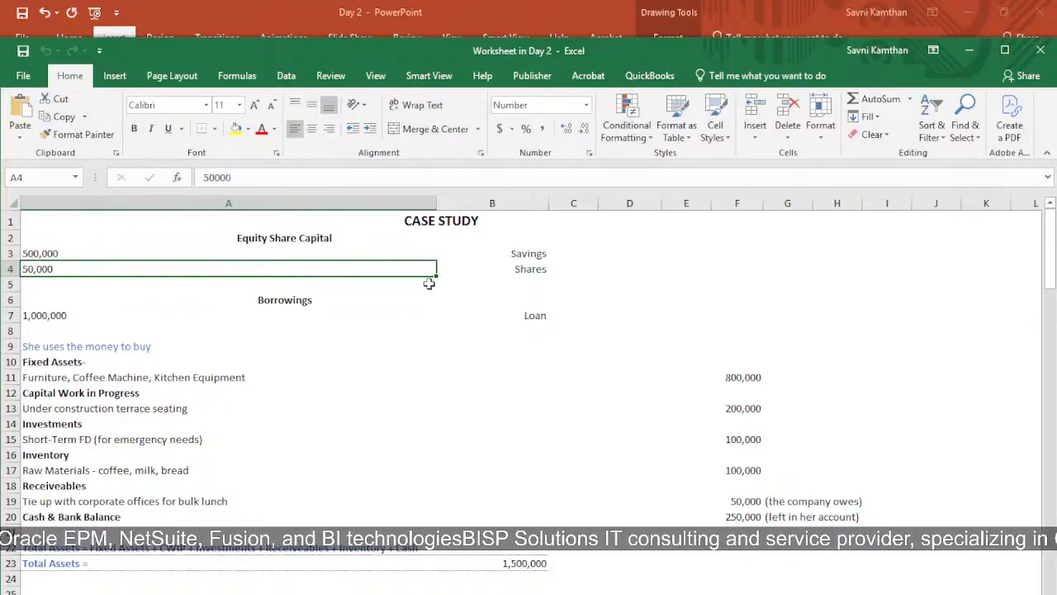
click(220, 327)
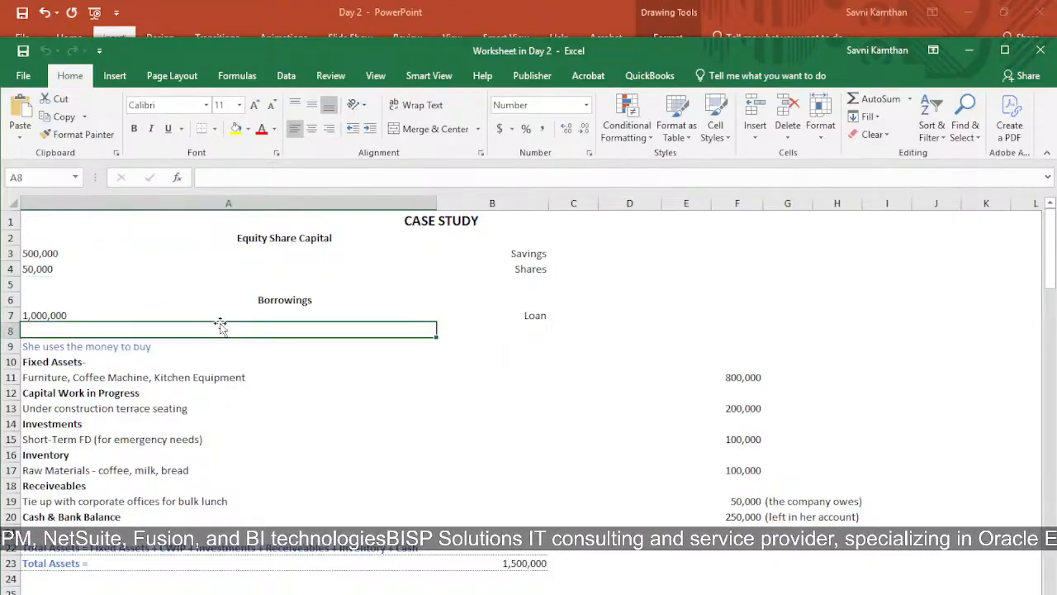
click(243, 315)
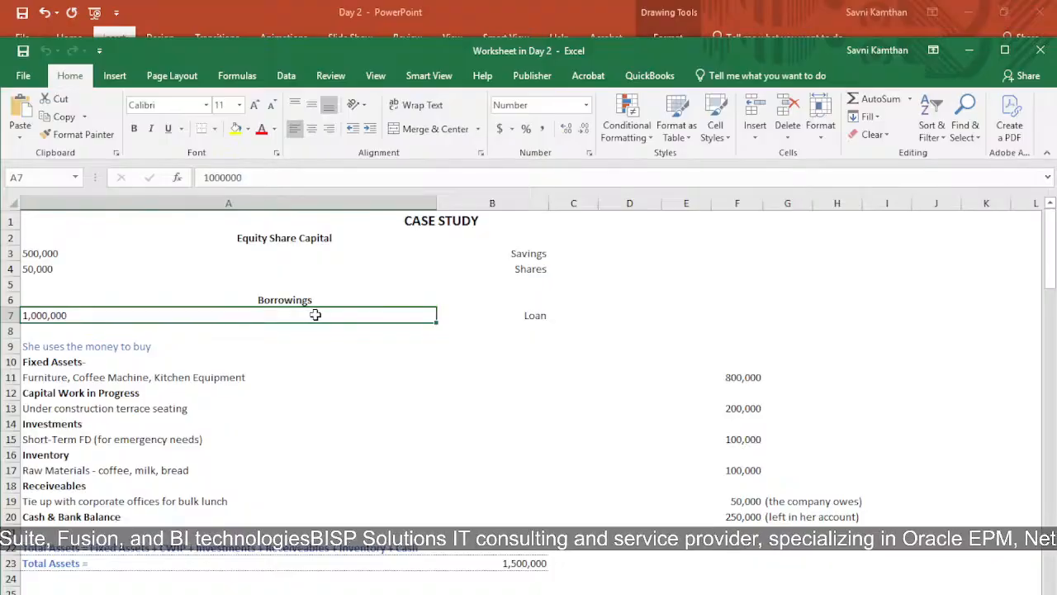
click(538, 312)
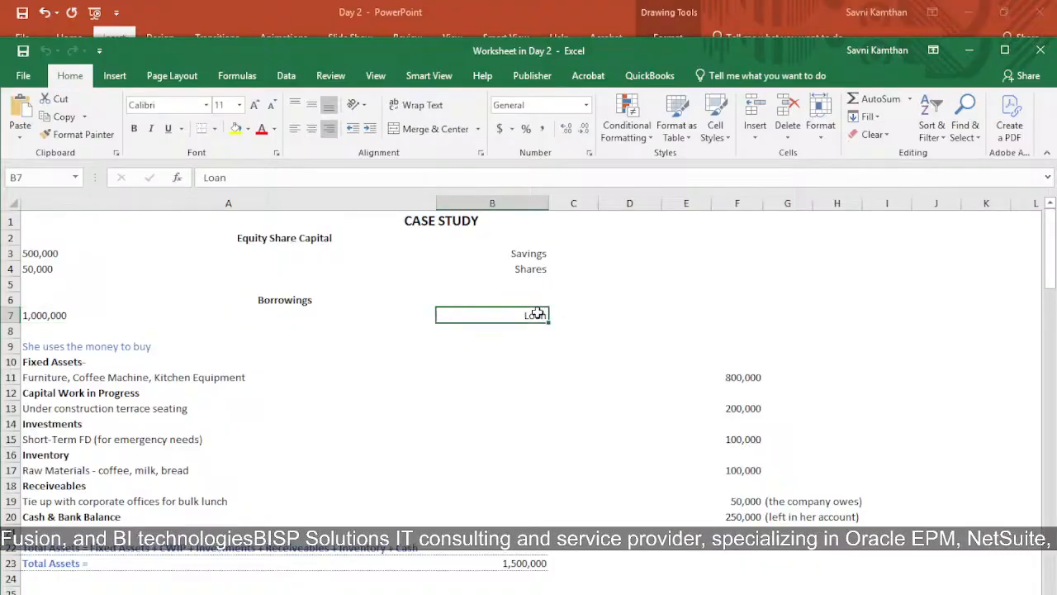
click(266, 312)
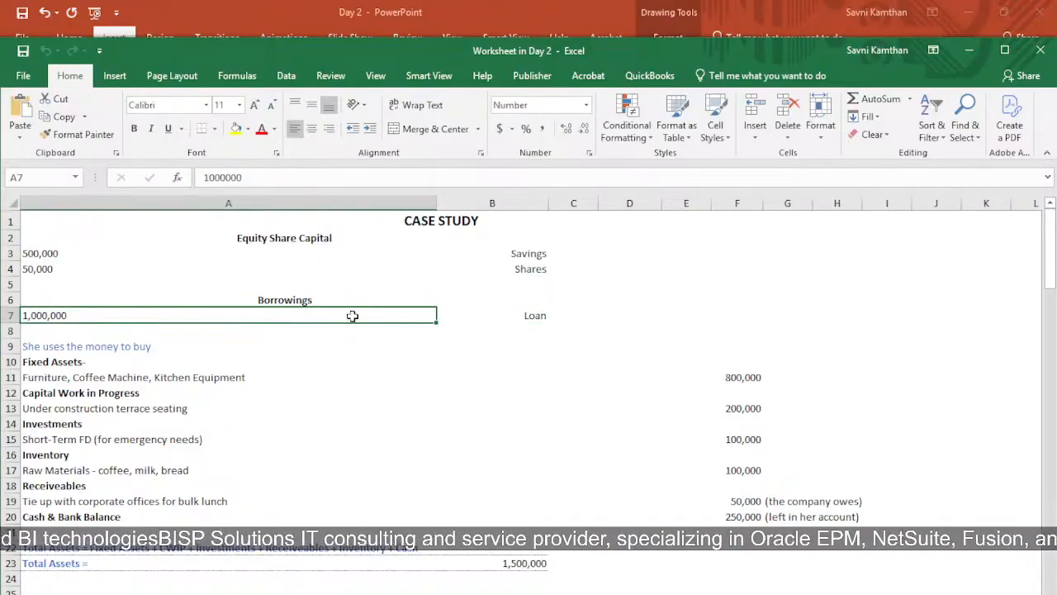
Examine the Fixed Assets, Capital Work in Progress, Investments and Inventory entries and their amounts in rows 10 to 17
scroll(292, 328, down, 2)
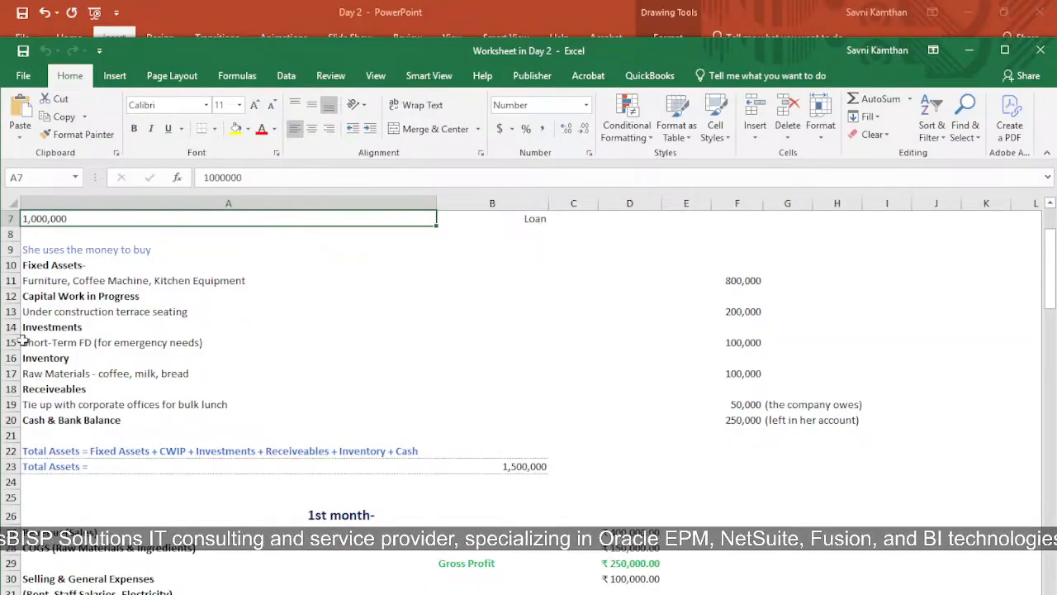
click(46, 283)
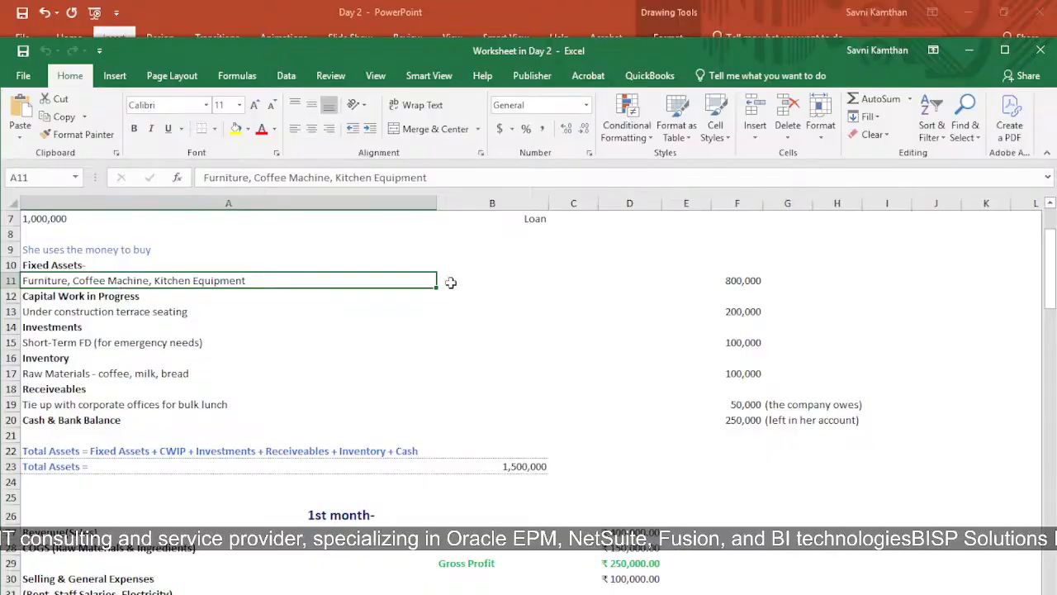
click(720, 282)
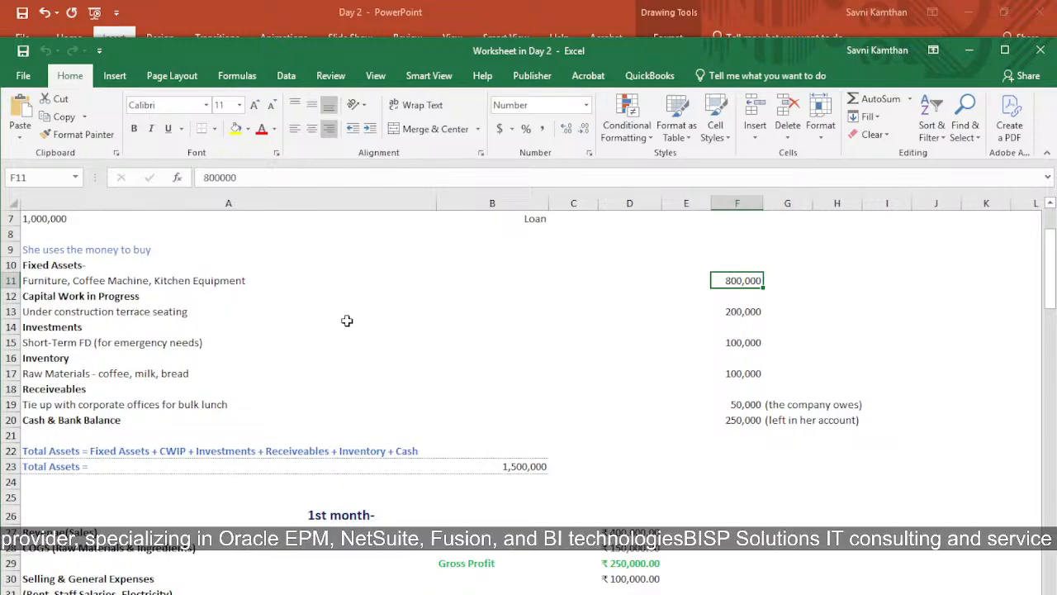
click(747, 313)
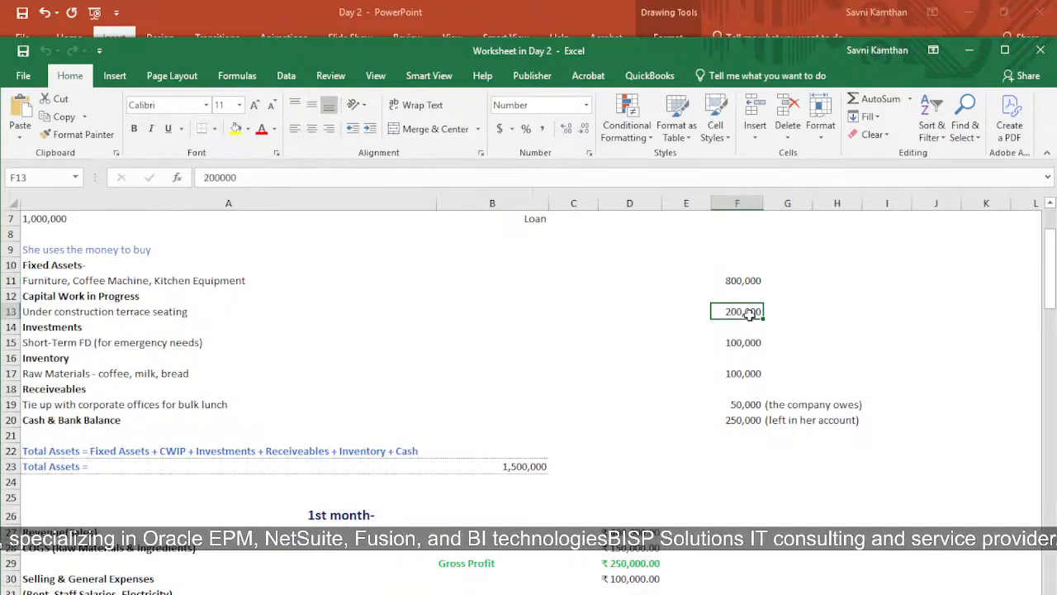
click(47, 344)
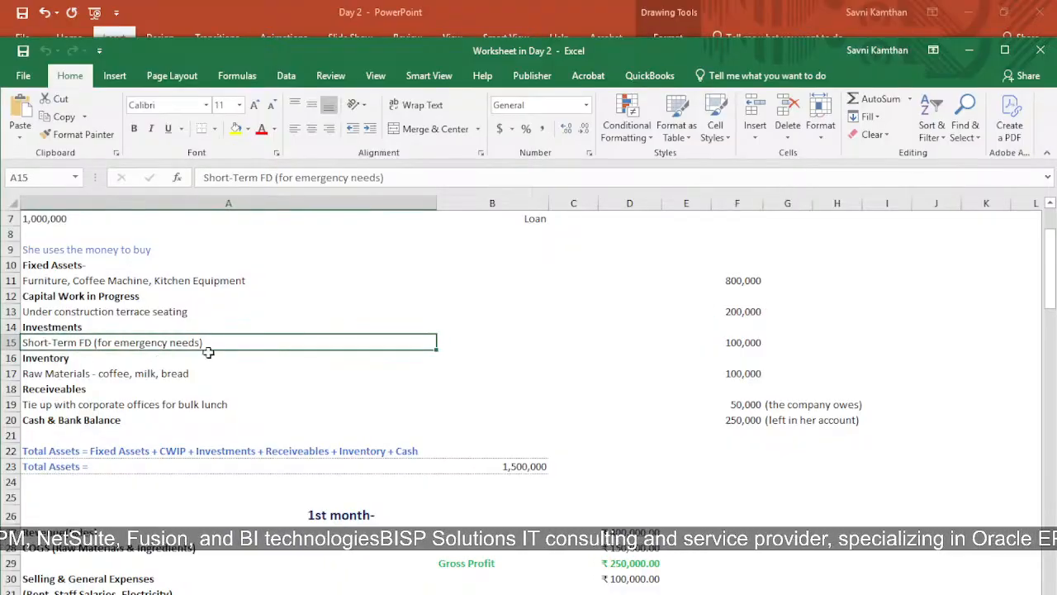
click(748, 344)
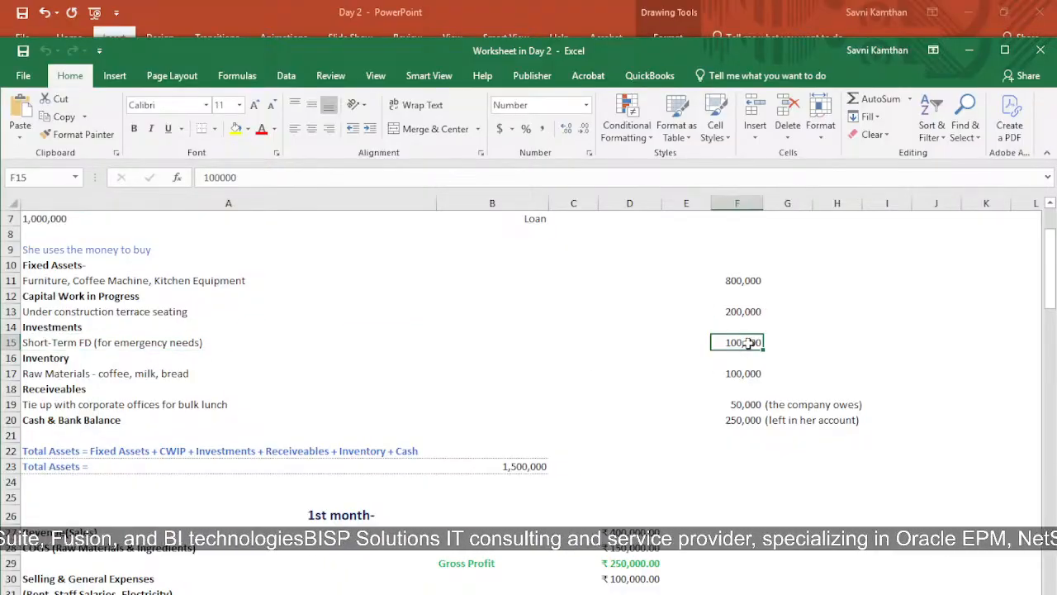
click(85, 376)
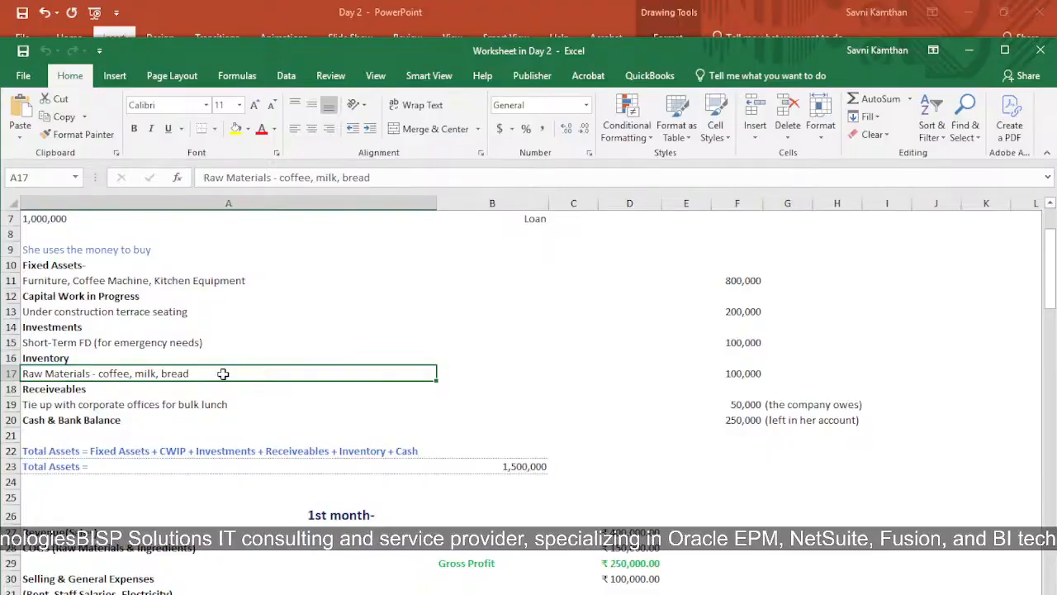
click(734, 376)
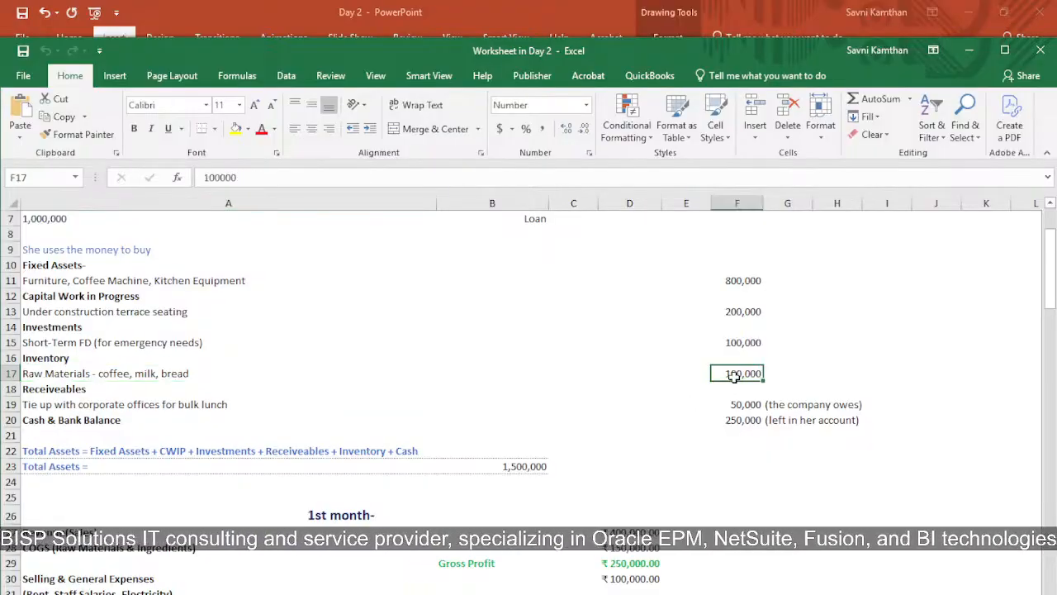
Examine the Receivables entry for corporate bulk lunches and the Cash & Bank Balance, along with their amounts in column F
click(53, 391)
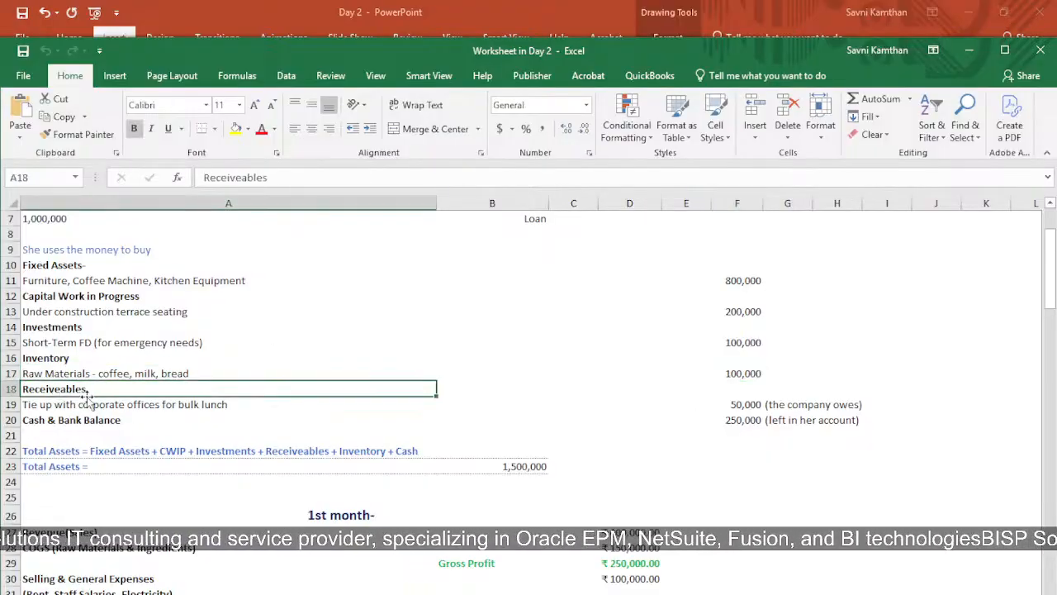
click(130, 406)
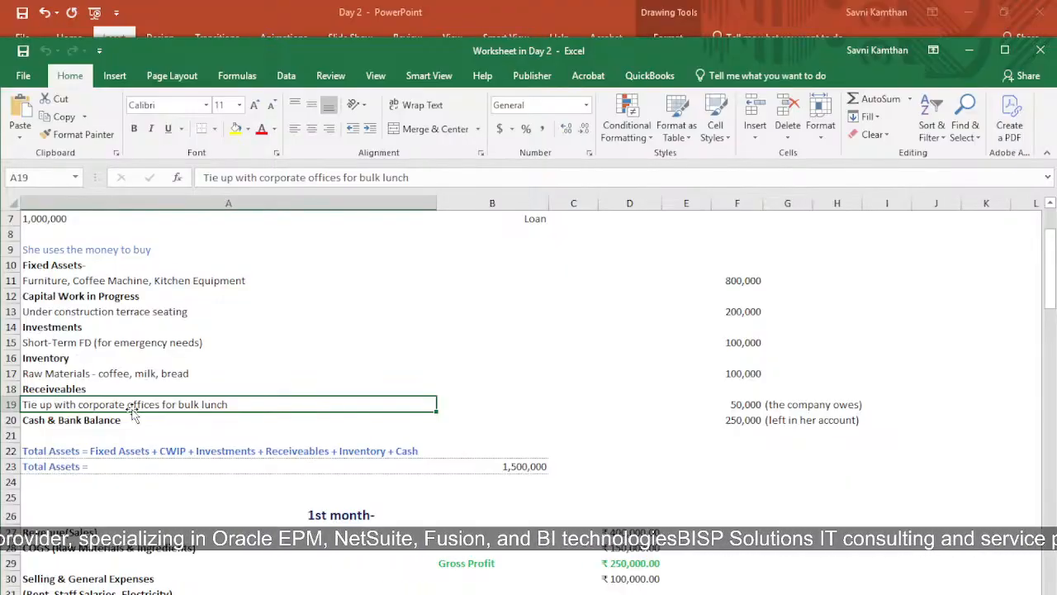
click(740, 406)
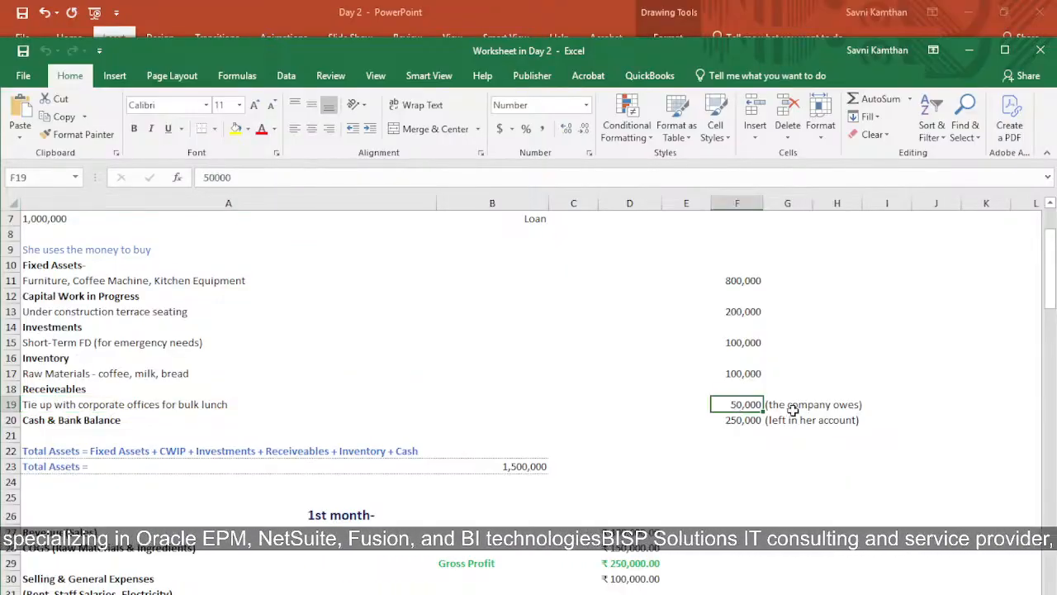
click(142, 422)
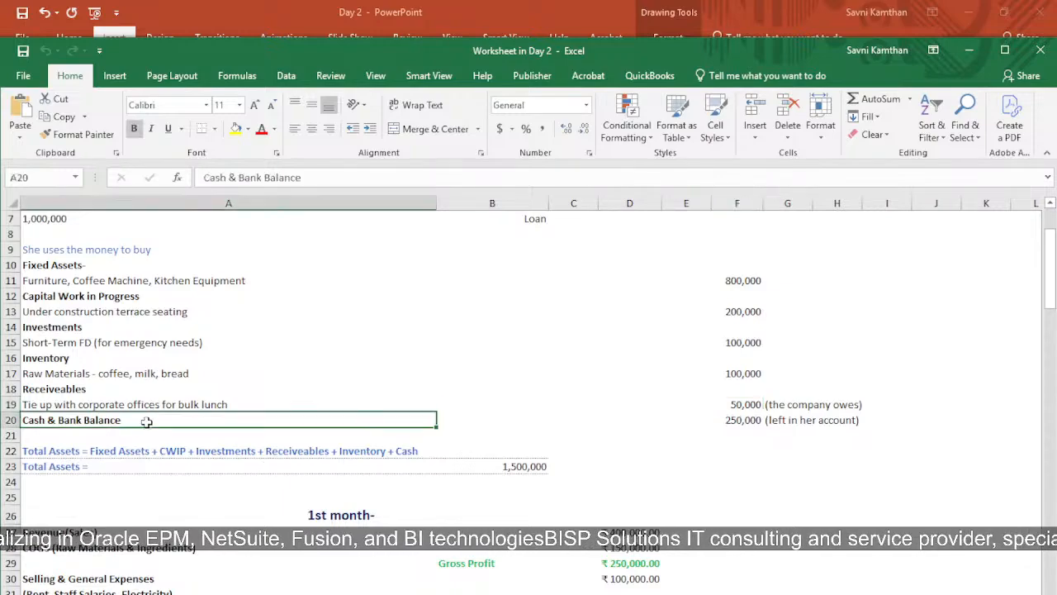
click(731, 421)
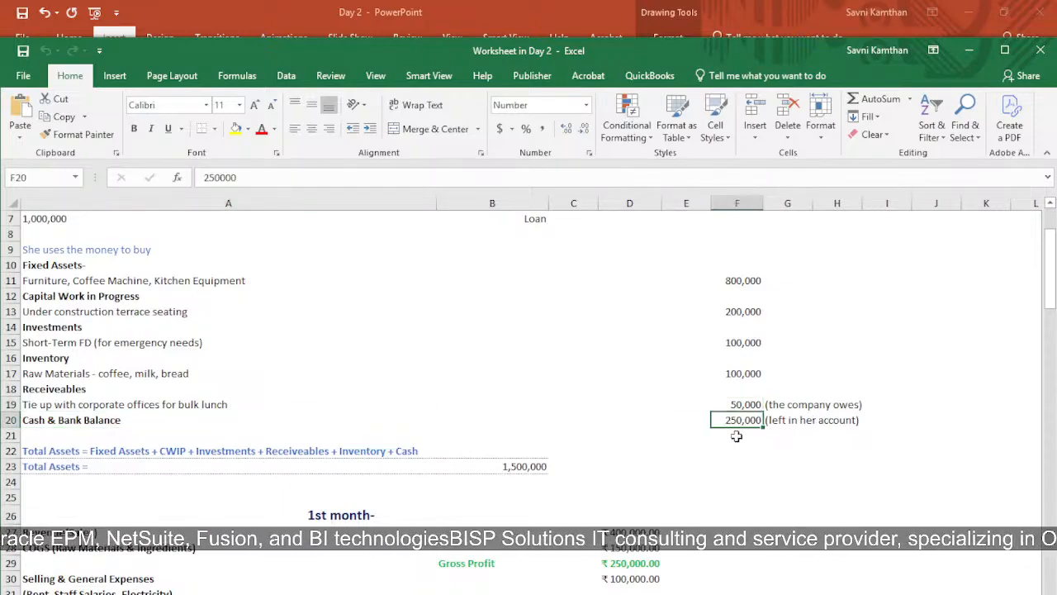
Inspect the written Total Assets equation in A22 and the formula behind the total in B23
scroll(718, 435, down, 2)
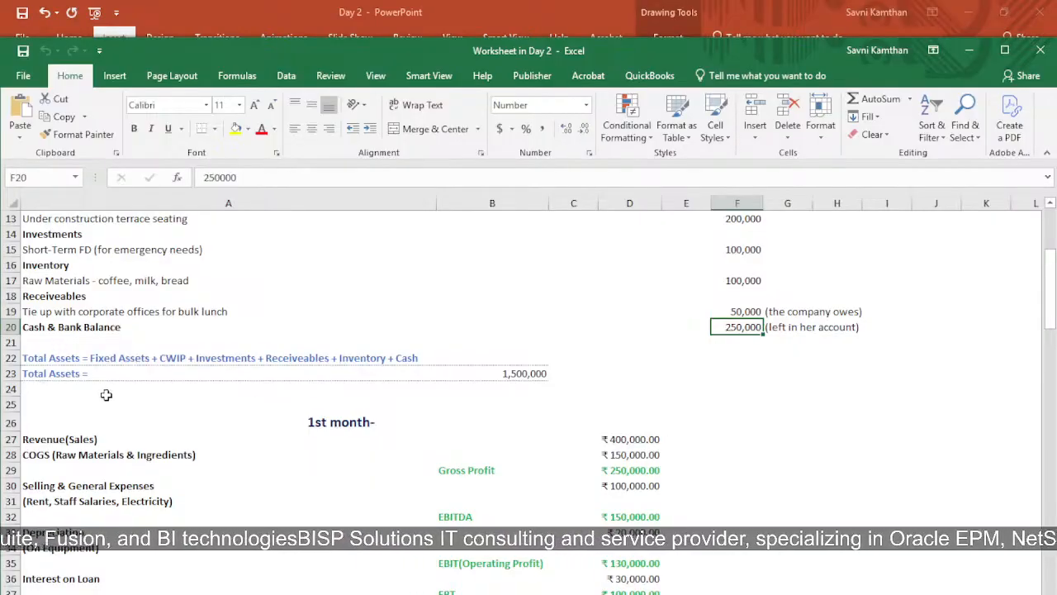
click(133, 361)
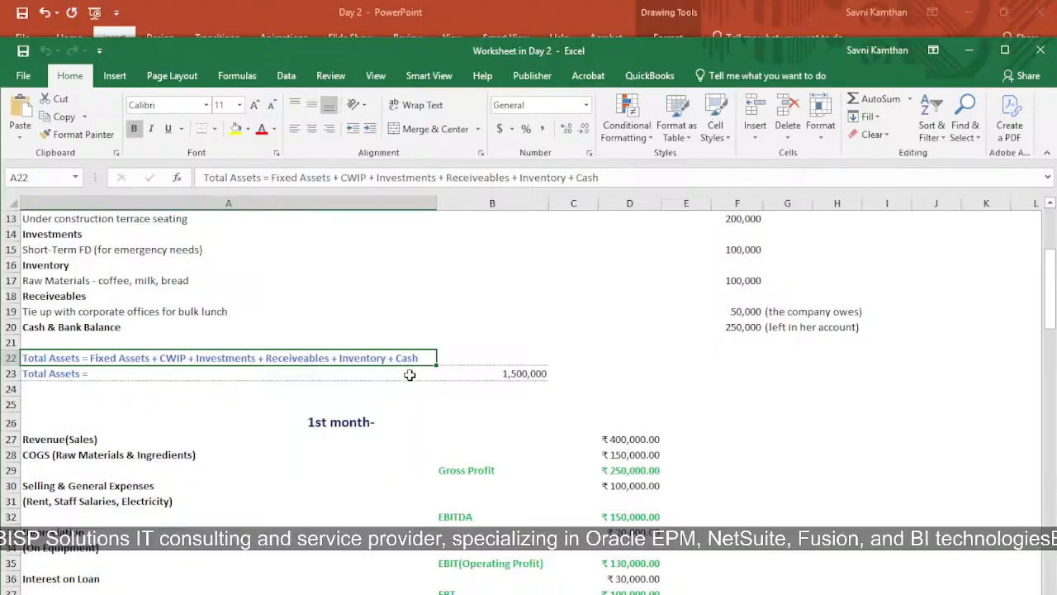
click(505, 373)
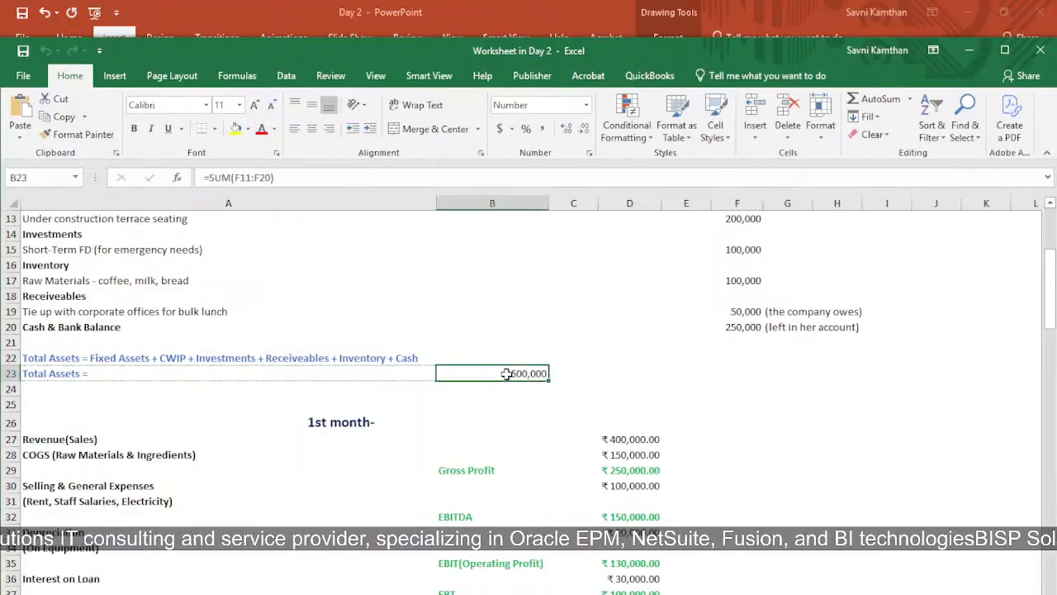
Review the 1st month Revenue, COGS and Gross Profit lines and their amounts in rows 27 to 29
scroll(416, 492, down, 3)
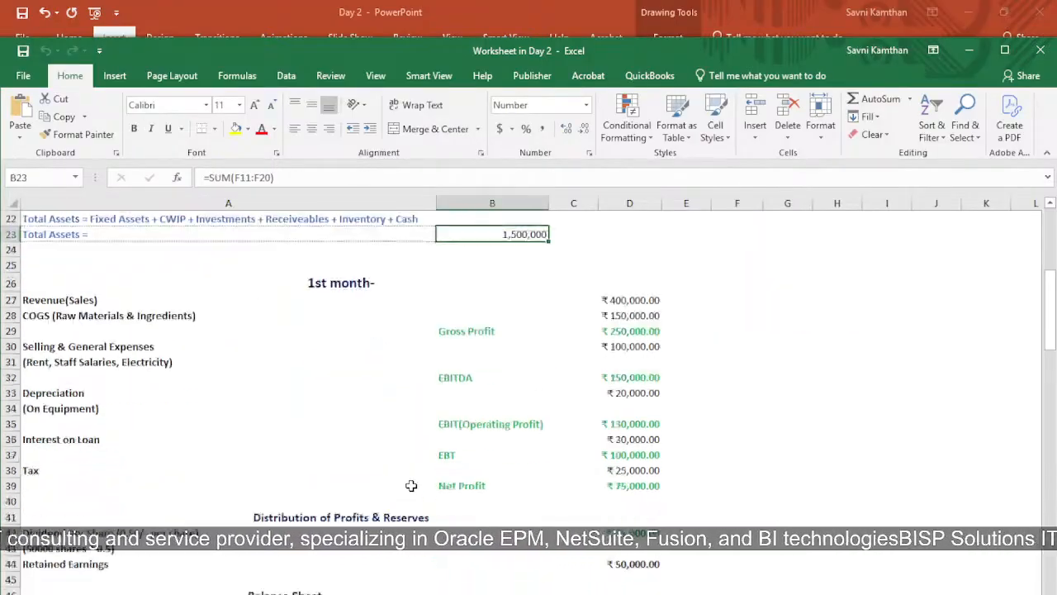
scroll(406, 467, down, 2)
scroll(407, 456, up, 1)
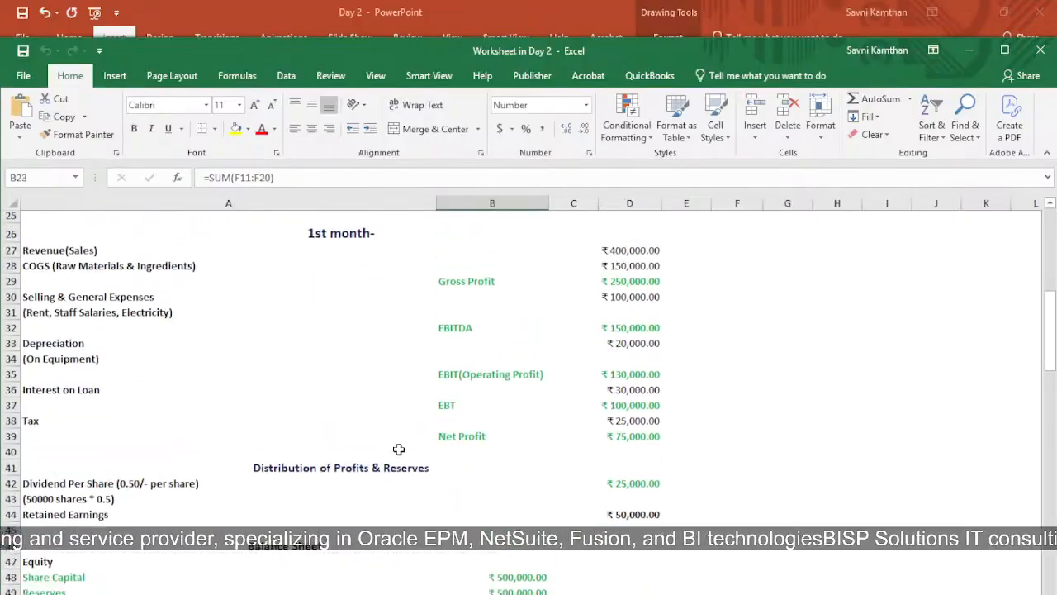
click(318, 244)
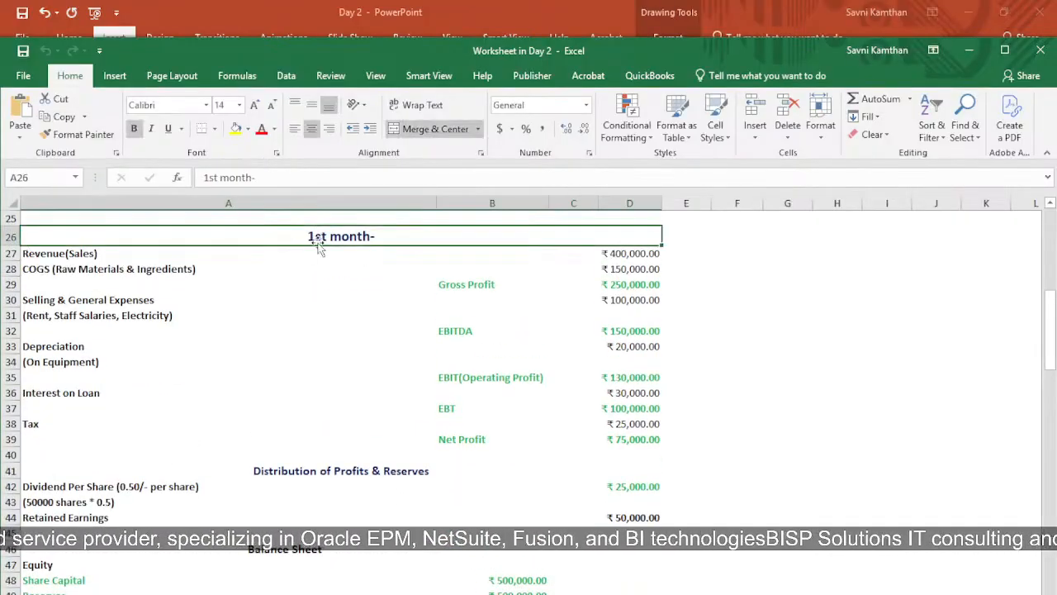
click(165, 256)
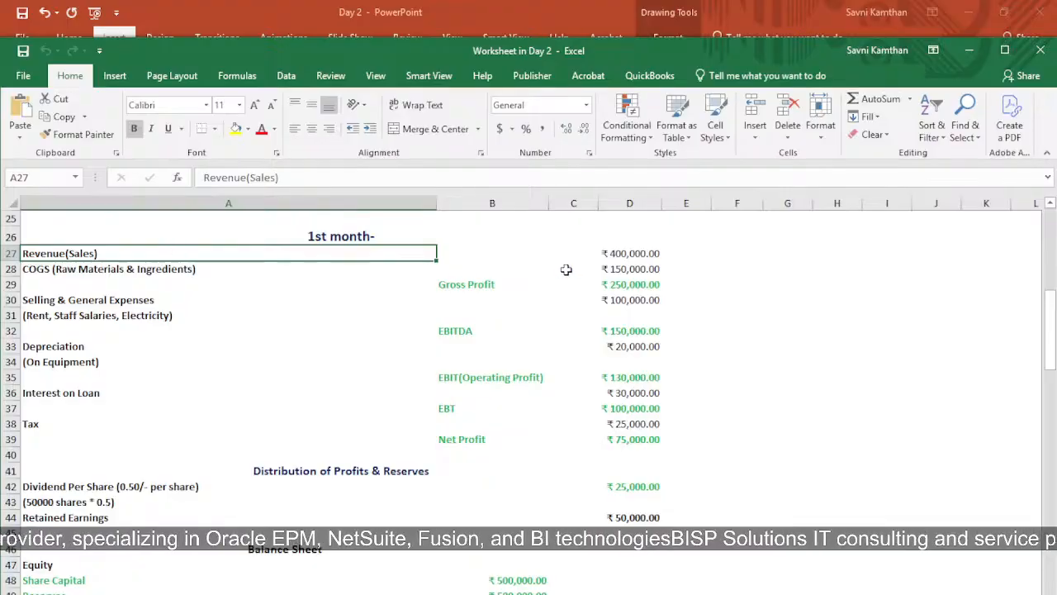
click(611, 266)
click(626, 253)
click(87, 266)
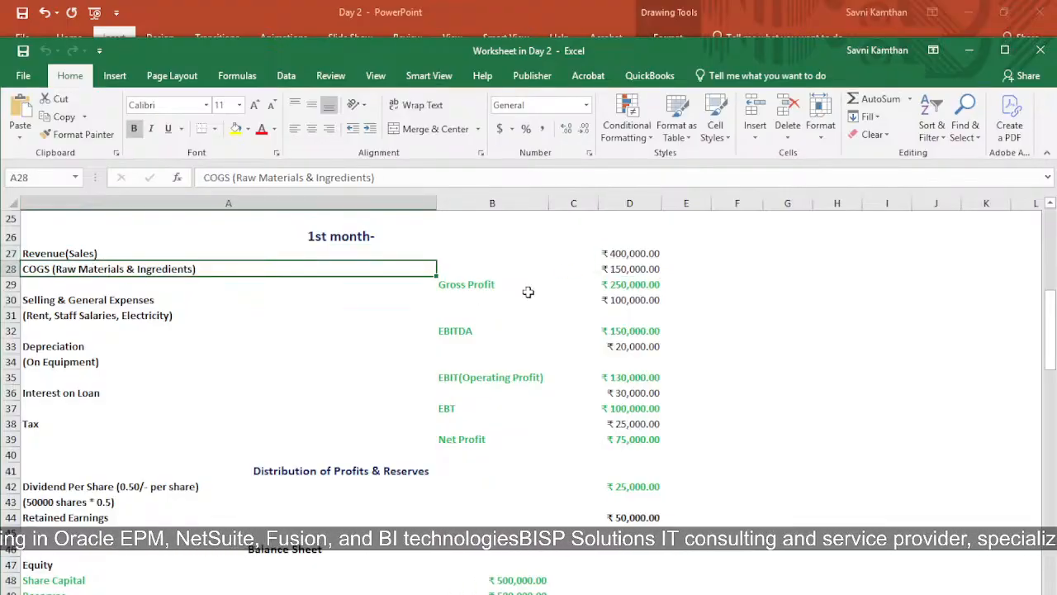
click(612, 268)
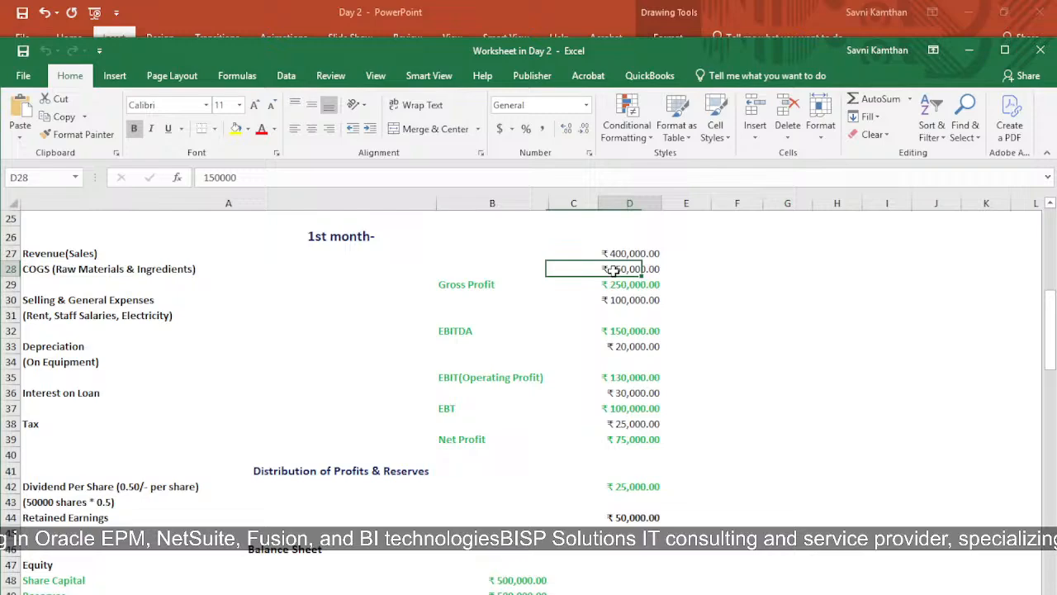
click(476, 282)
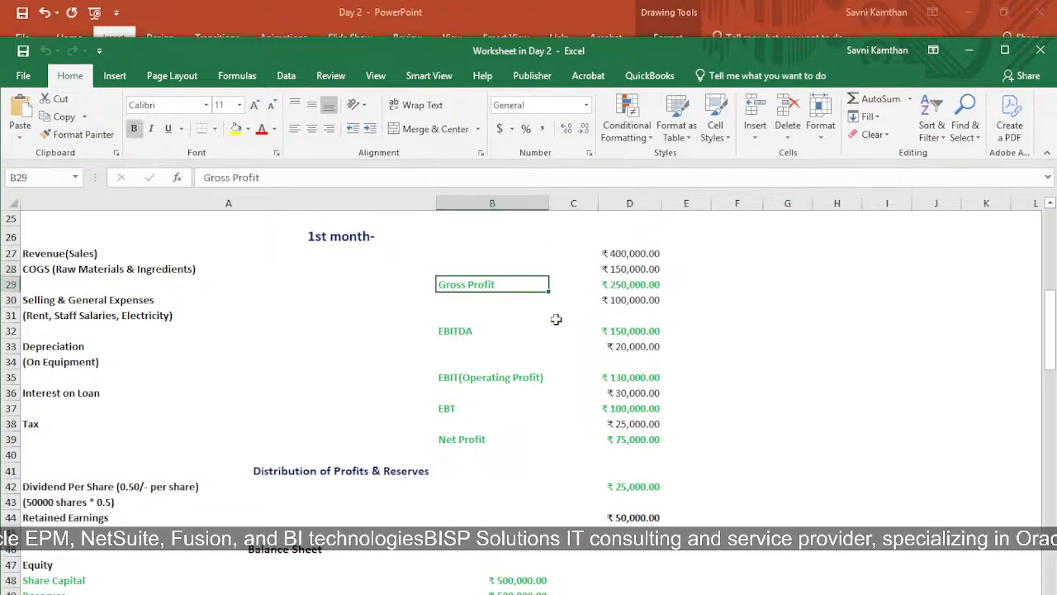
click(614, 286)
Review the Selling & General Expenses, EBITDA, Depreciation and EBIT lines with their amounts and formulas in rows 30 to 35
click(49, 302)
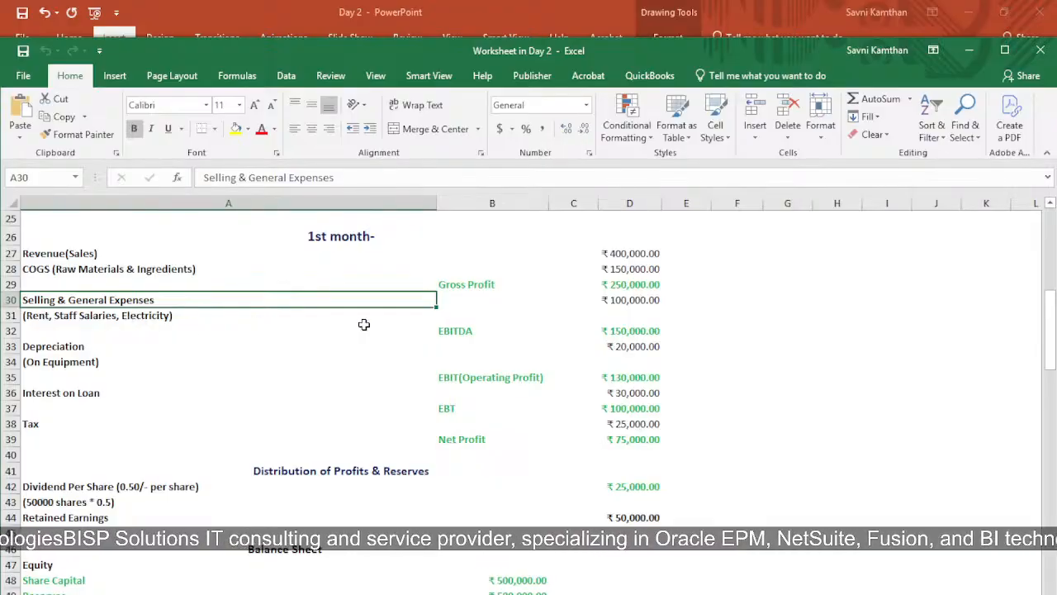
click(608, 301)
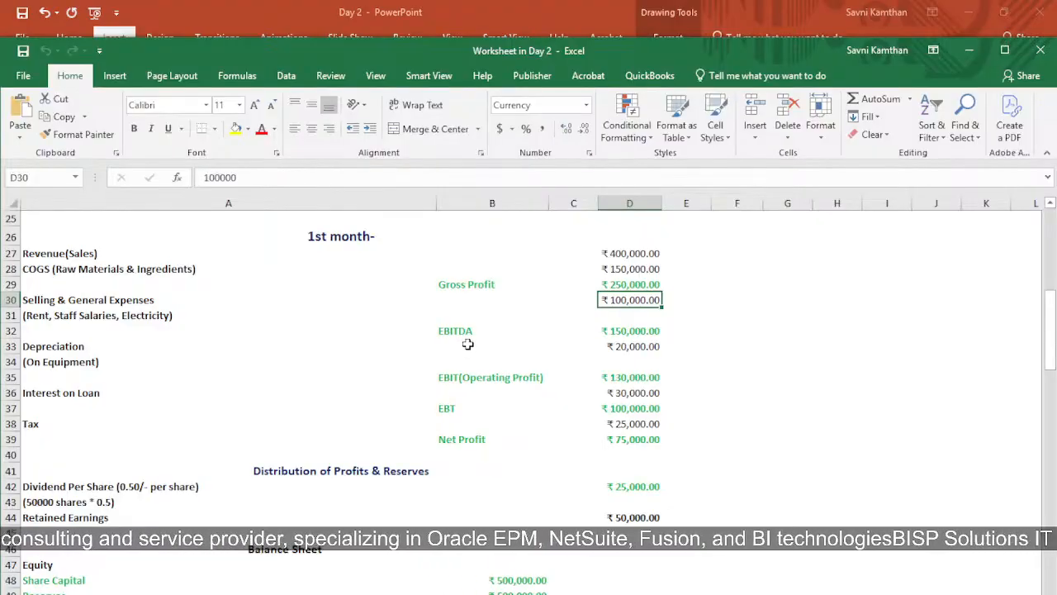
click(637, 344)
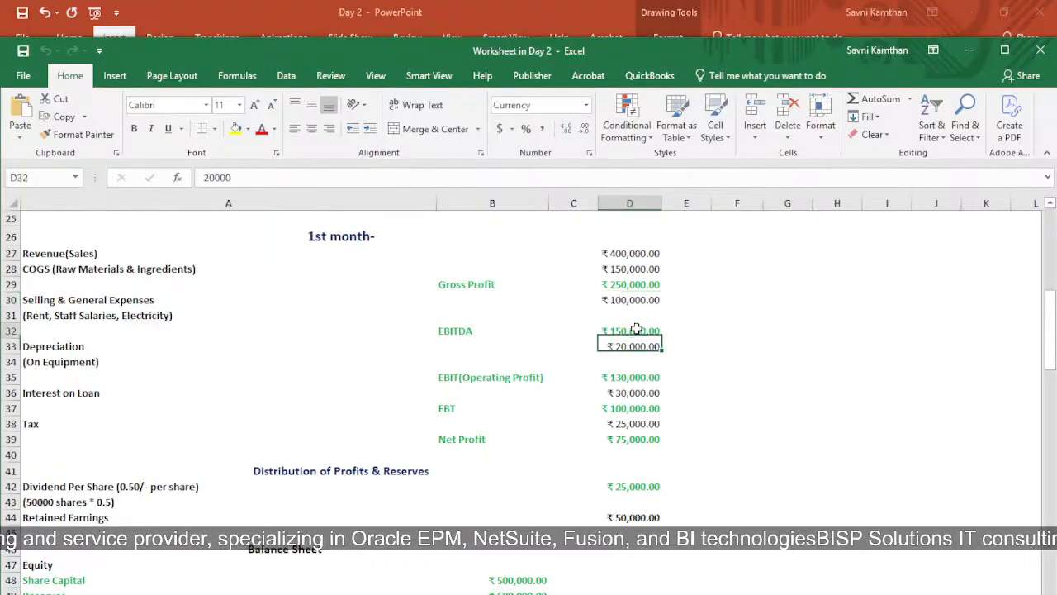
click(632, 329)
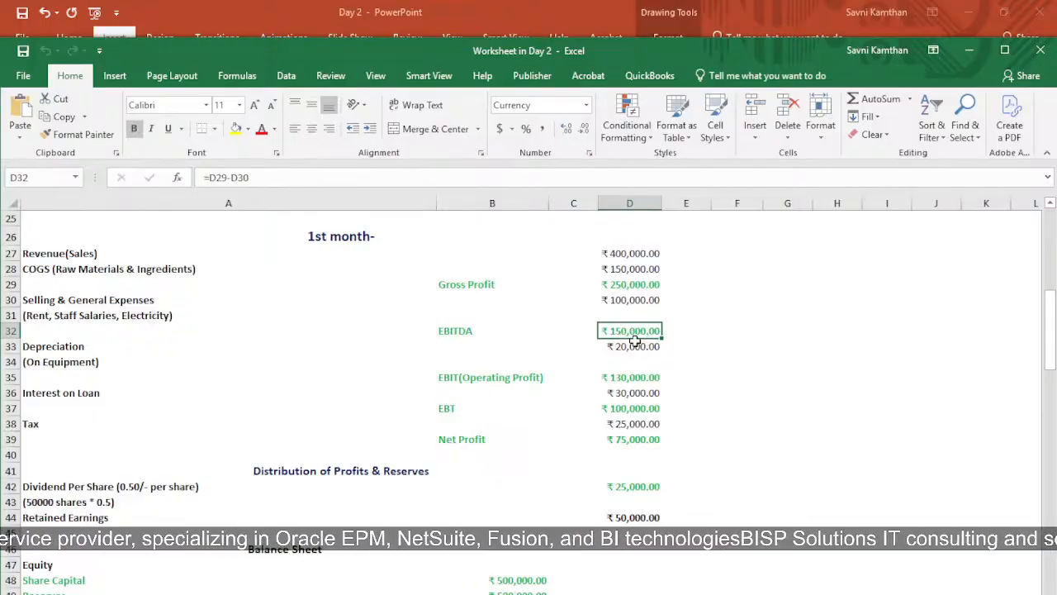
click(634, 346)
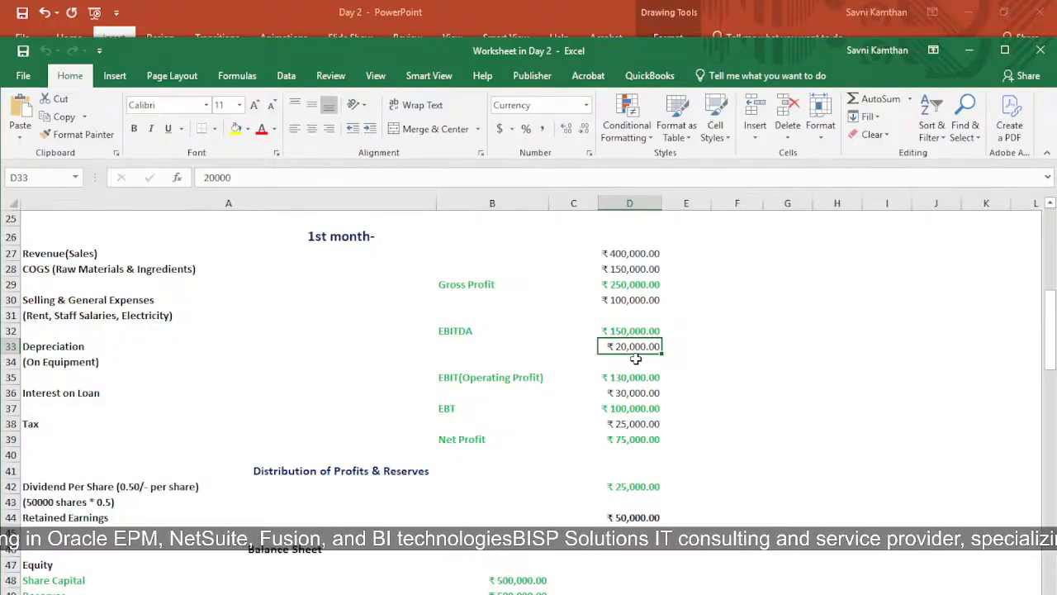
click(492, 380)
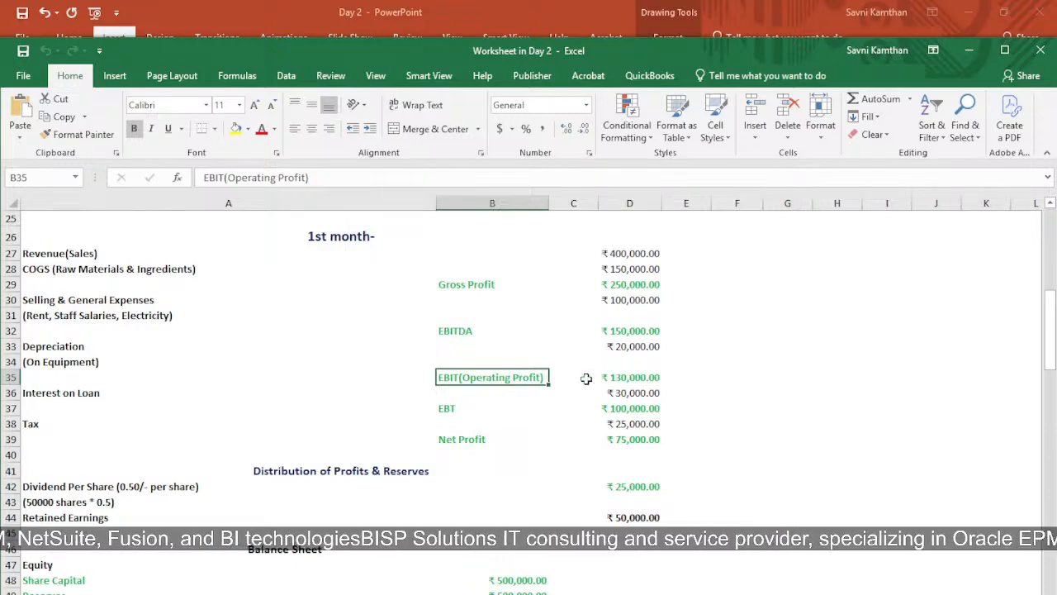
click(614, 377)
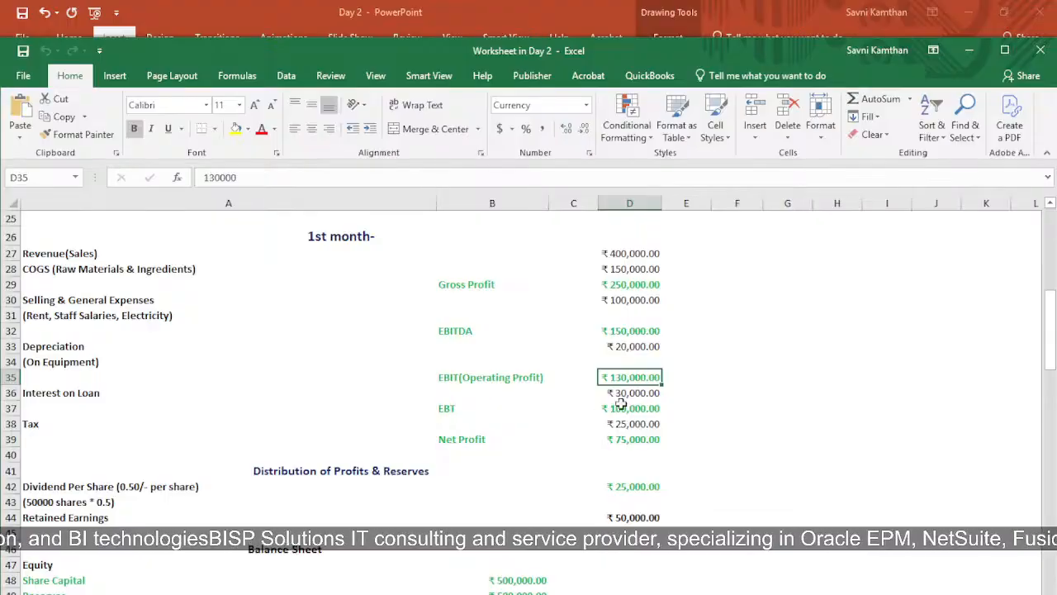
Examine the Interest on Loan, EBT, Tax and Net Profit lines and their amounts in rows 36 to 39
click(616, 394)
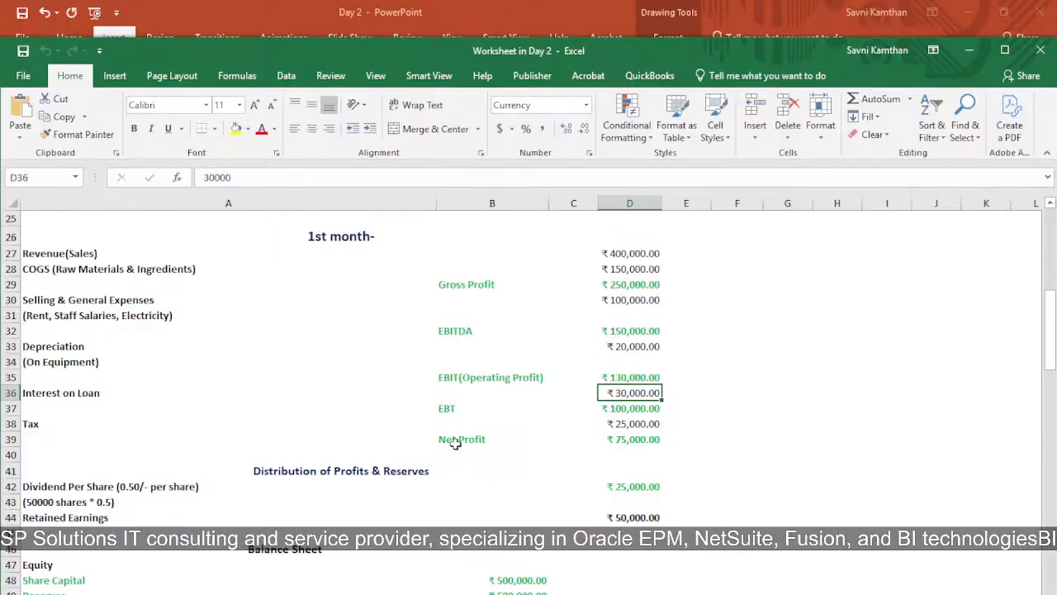
click(446, 406)
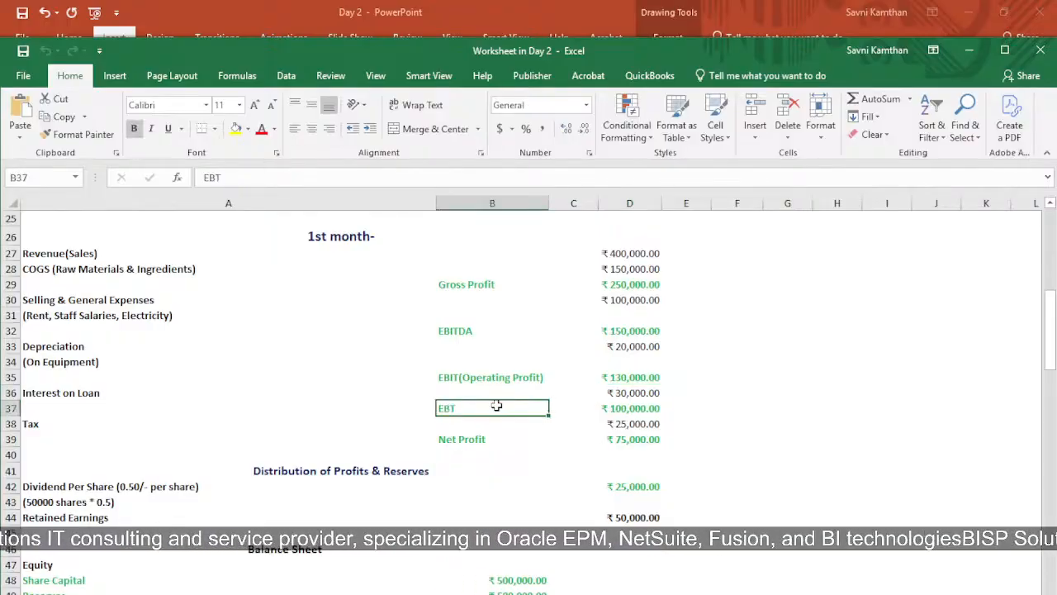
click(625, 406)
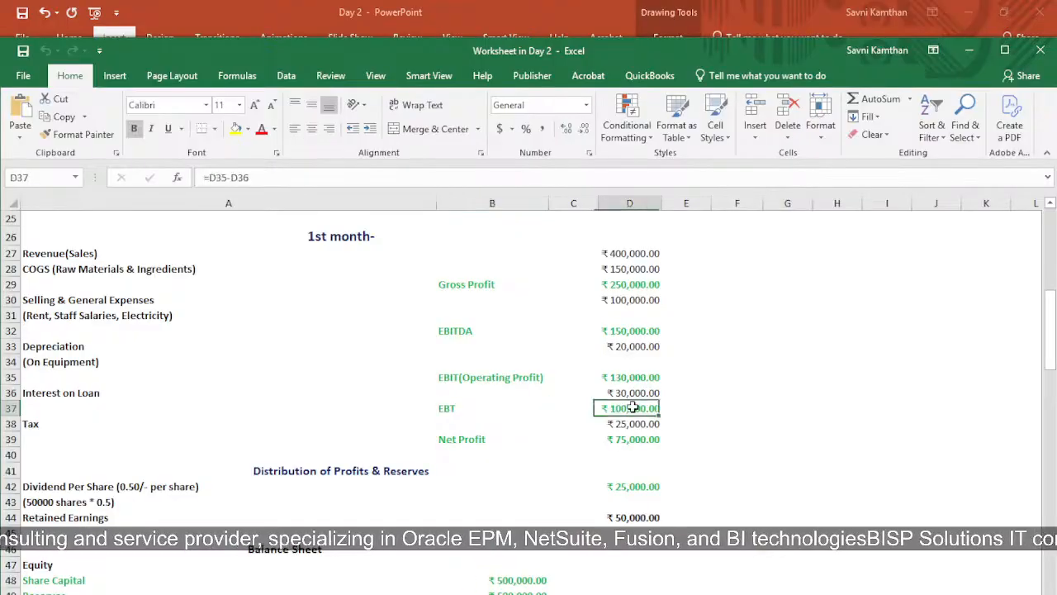
click(49, 426)
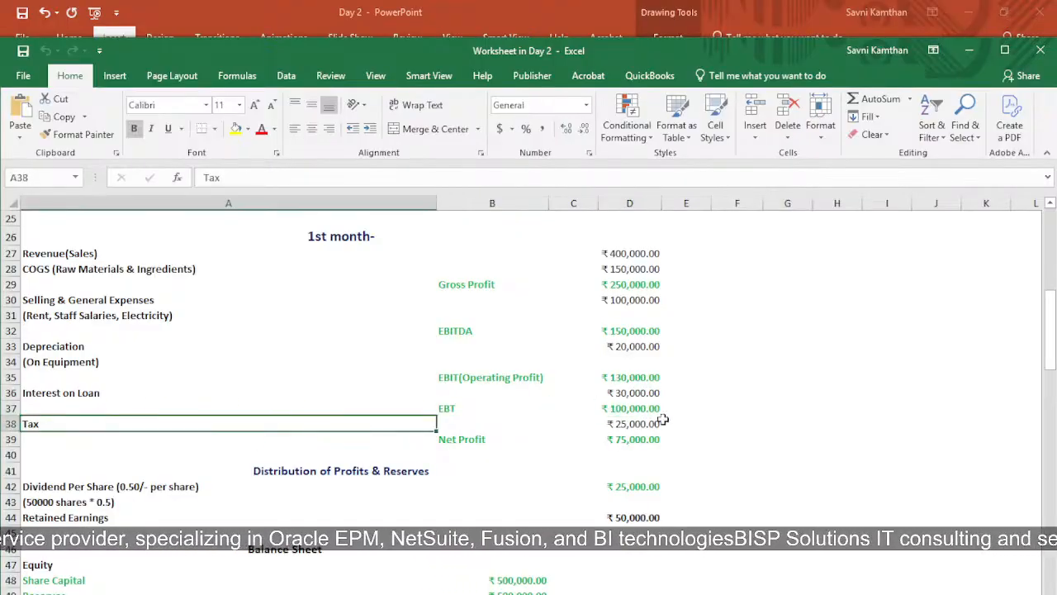
click(634, 425)
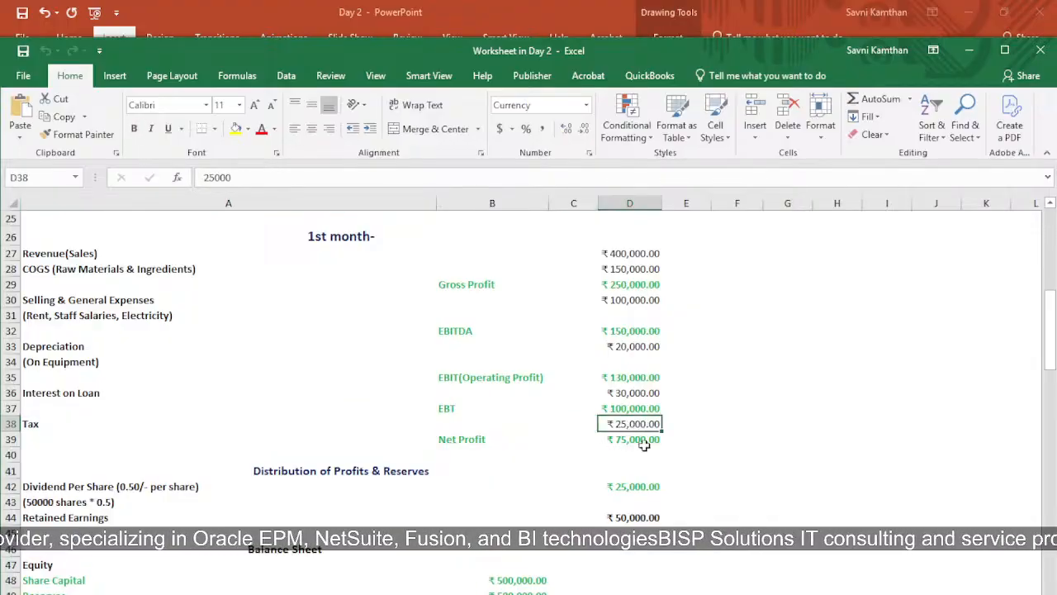
click(641, 441)
click(452, 442)
drag(452, 442, 615, 444)
click(694, 424)
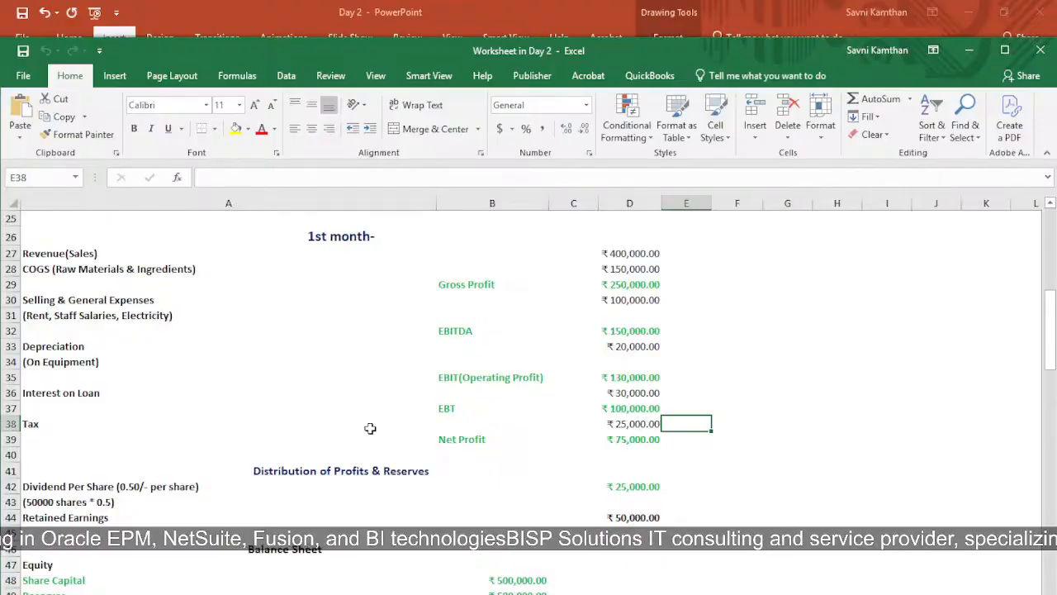
Inspect the Dividend Per Share entry under Distribution of Profits & Reserves, its share calculation note and the formula in D42
scroll(384, 442, down, 2)
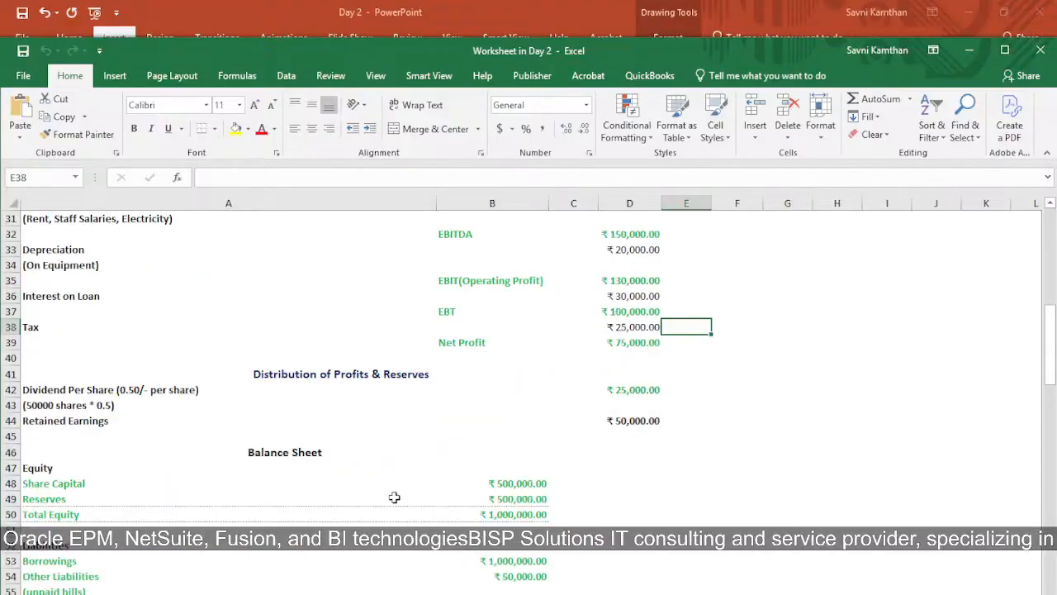
click(288, 376)
click(395, 394)
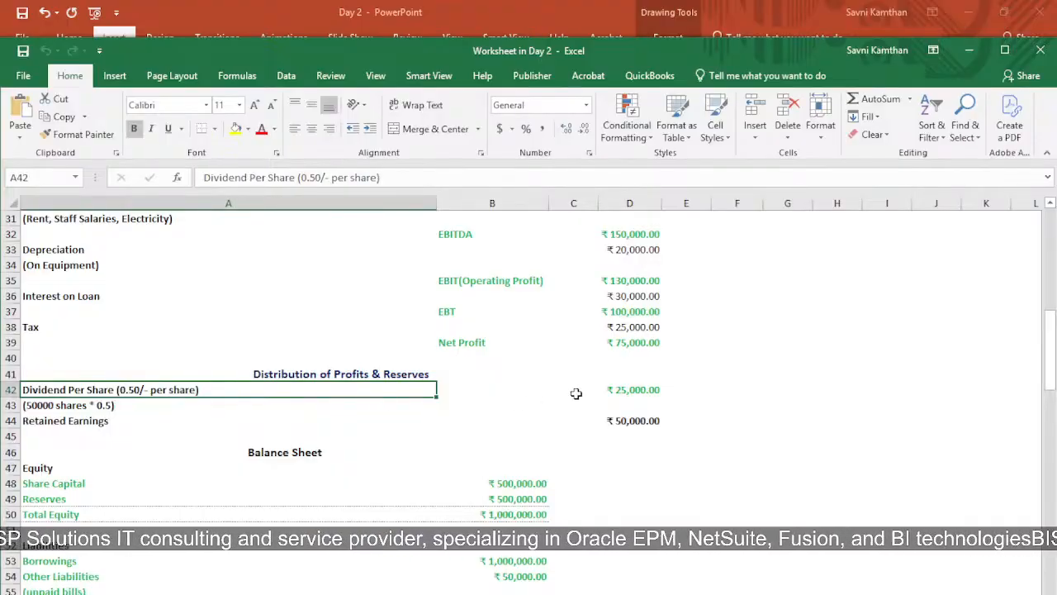
click(616, 392)
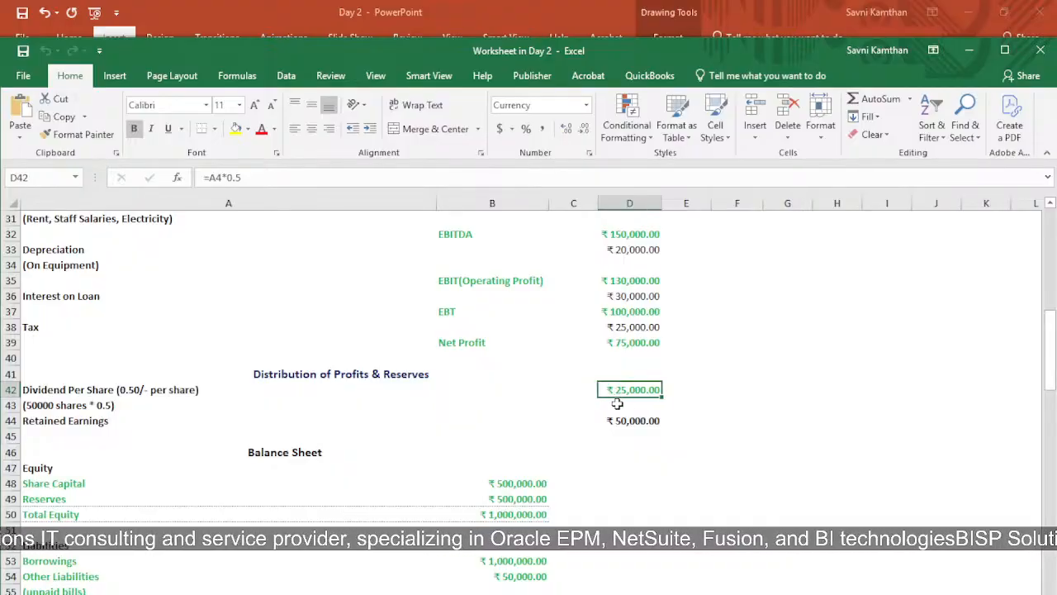
click(49, 404)
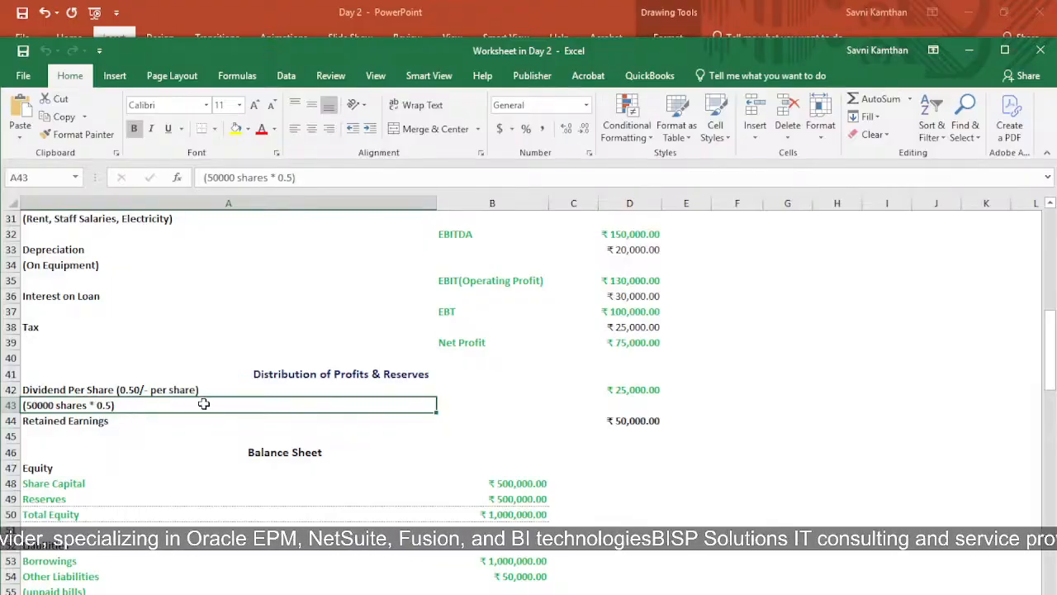
click(622, 393)
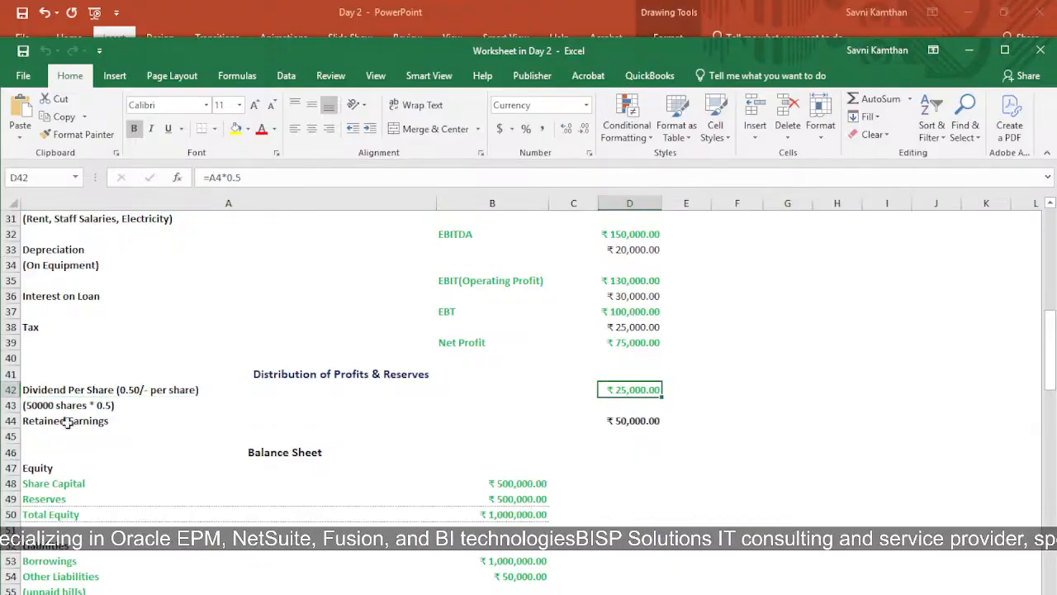
Check how Retained Earnings in D44 derives from the Net Profit in D39 and the dividend in D42
click(43, 435)
click(652, 419)
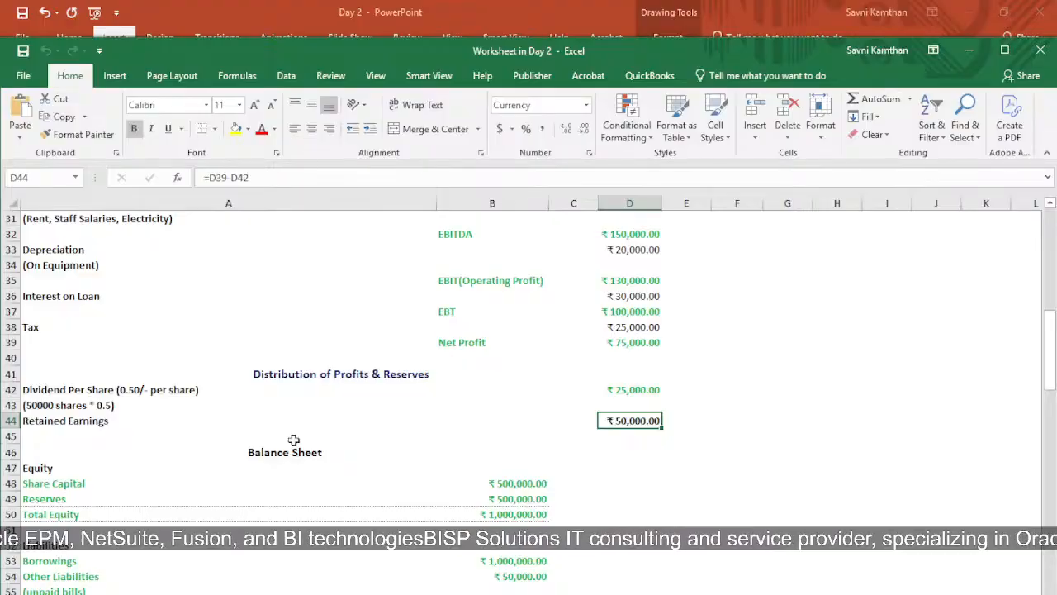
click(624, 345)
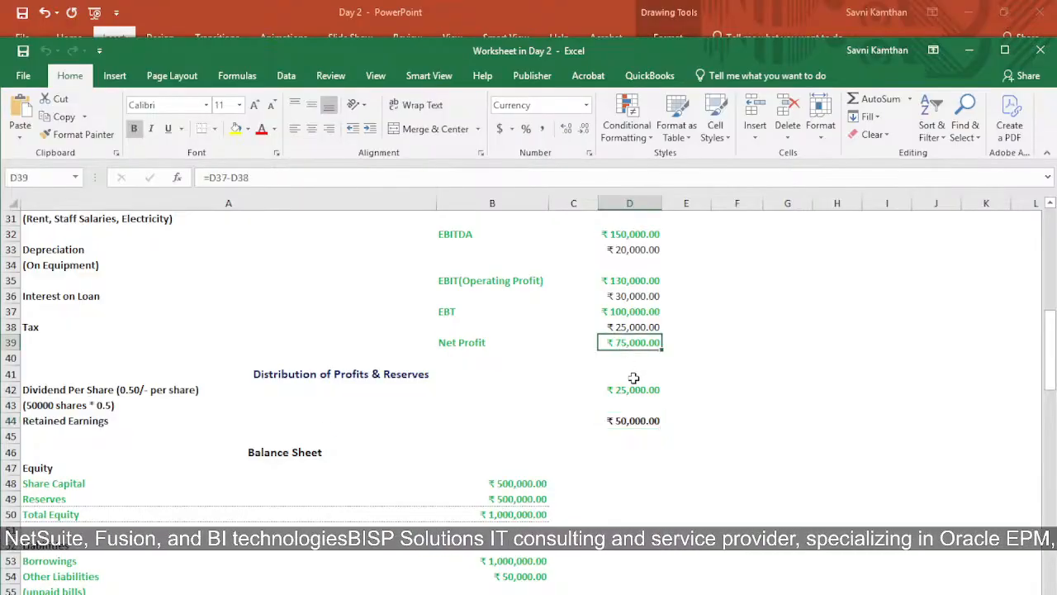
click(632, 389)
click(641, 421)
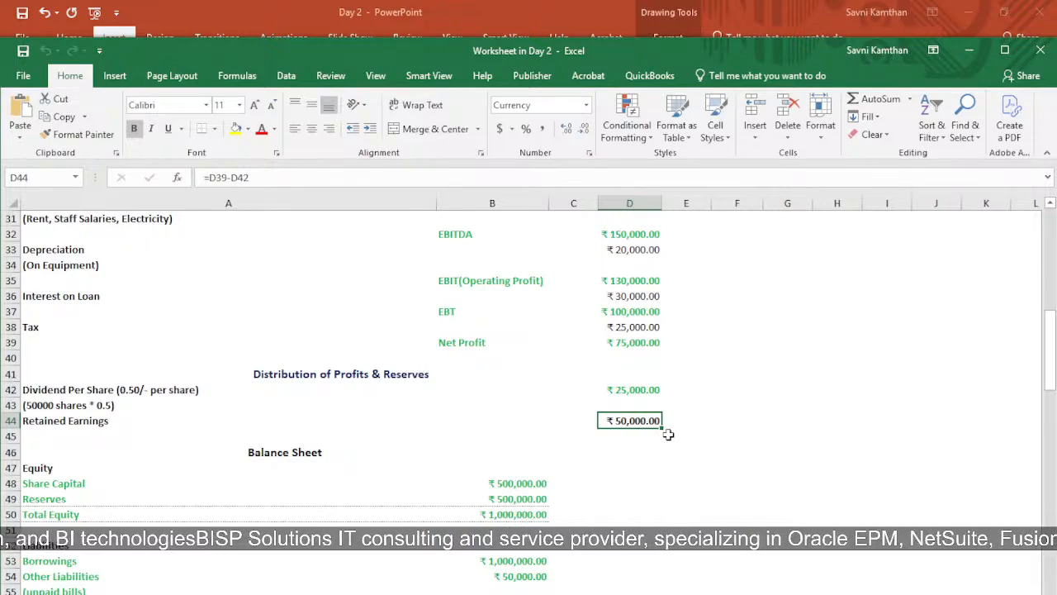
click(95, 422)
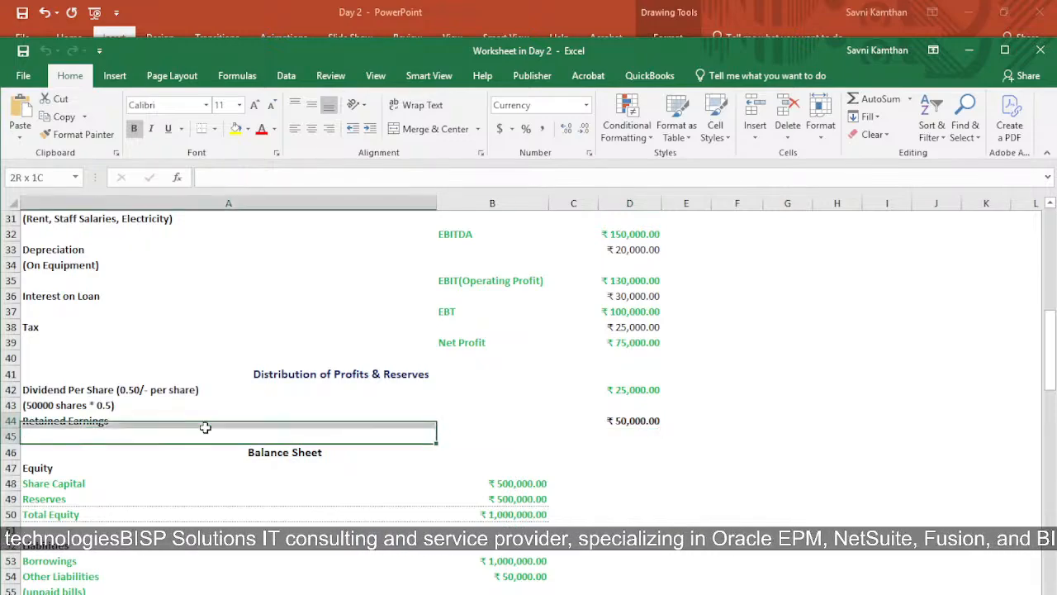
key(ctrl+b)
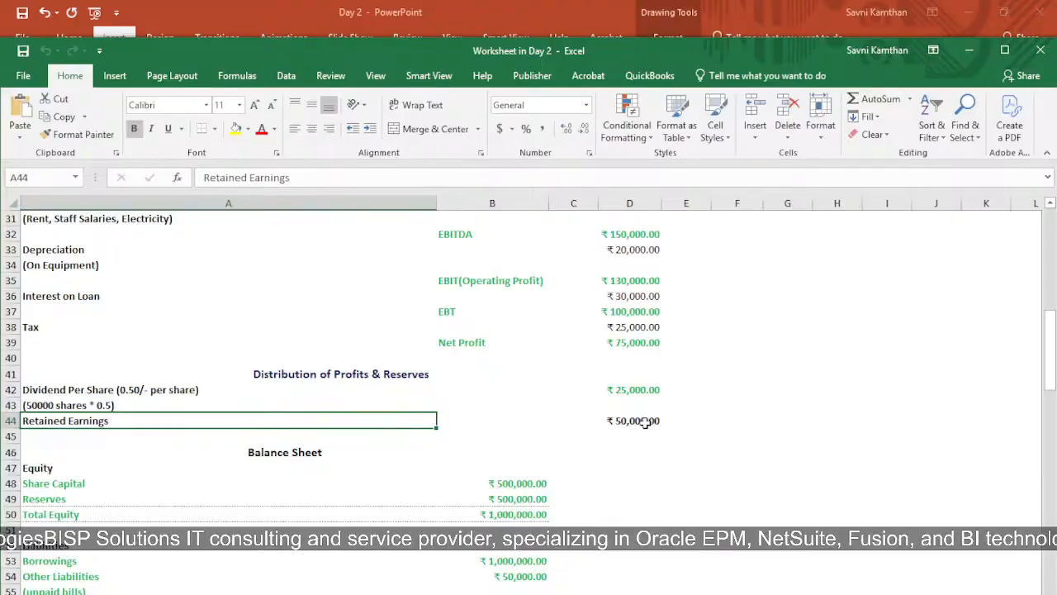
Review the Balance Sheet's Equity heading and the Share Capital entry with its amount in B48
scroll(356, 395, down, 4)
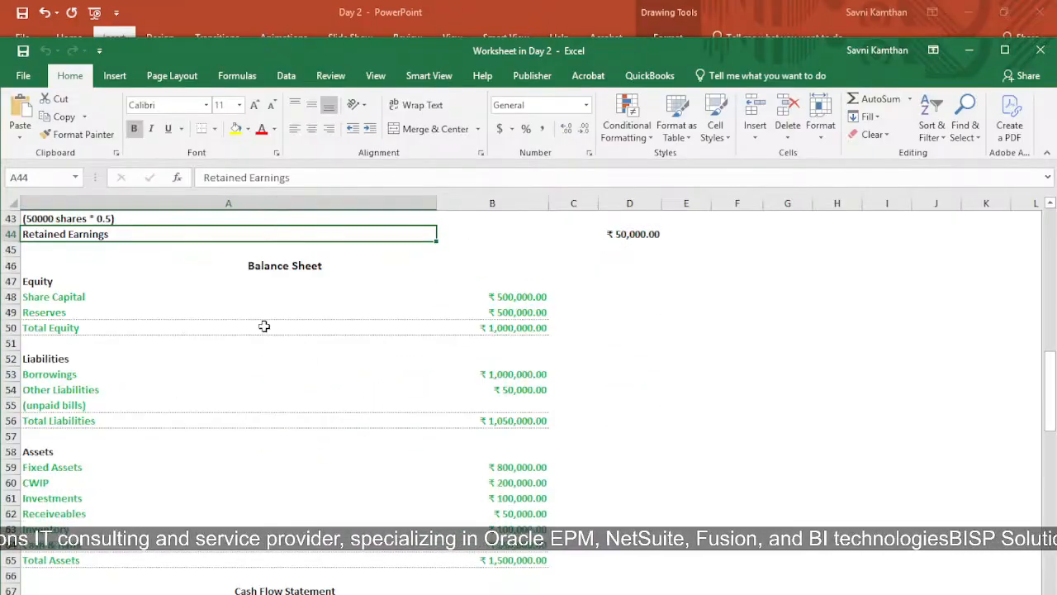
click(86, 277)
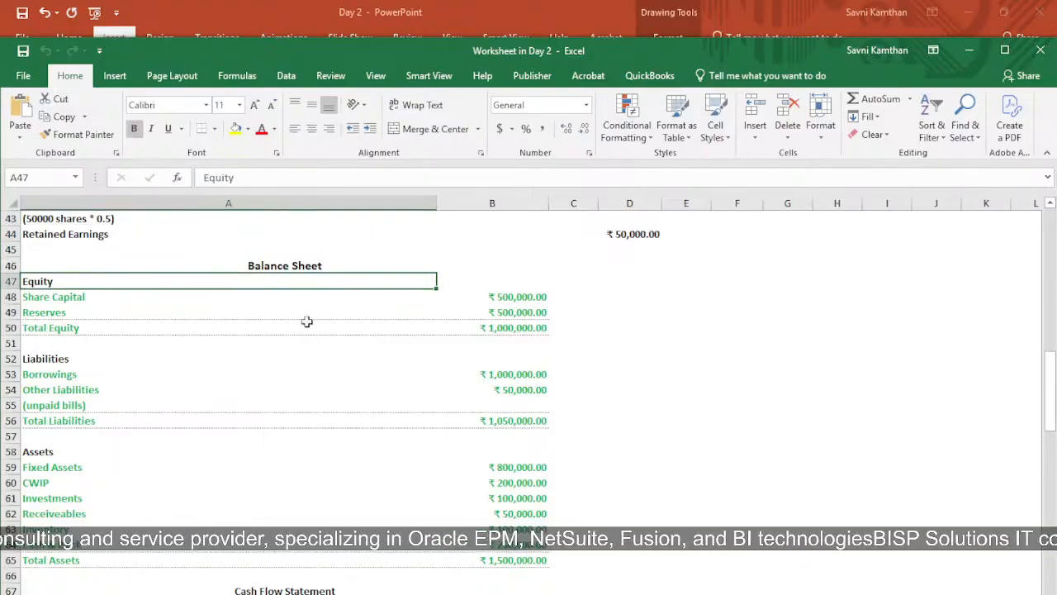
click(119, 298)
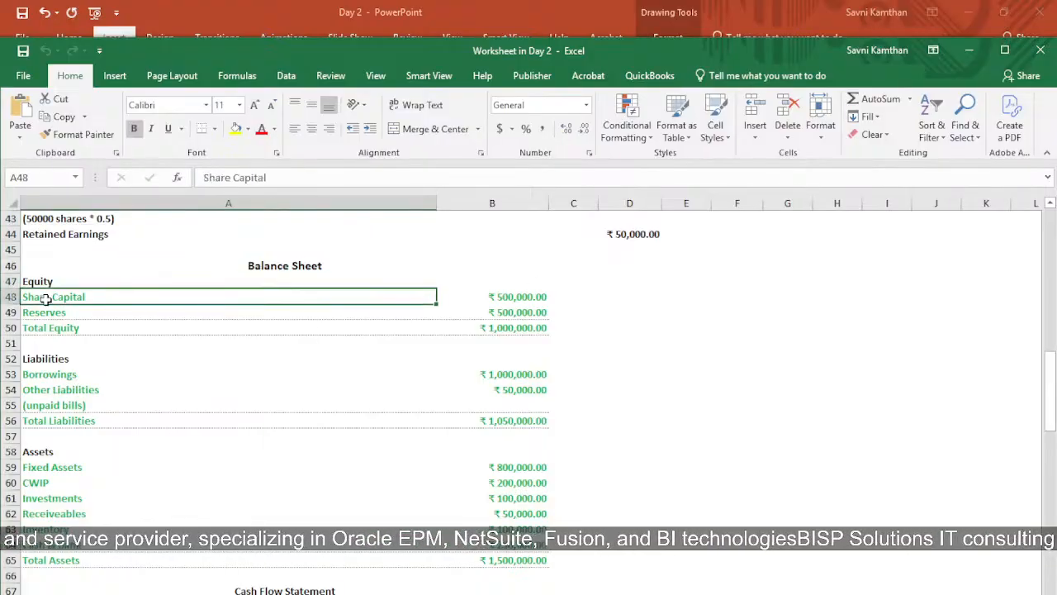
click(500, 299)
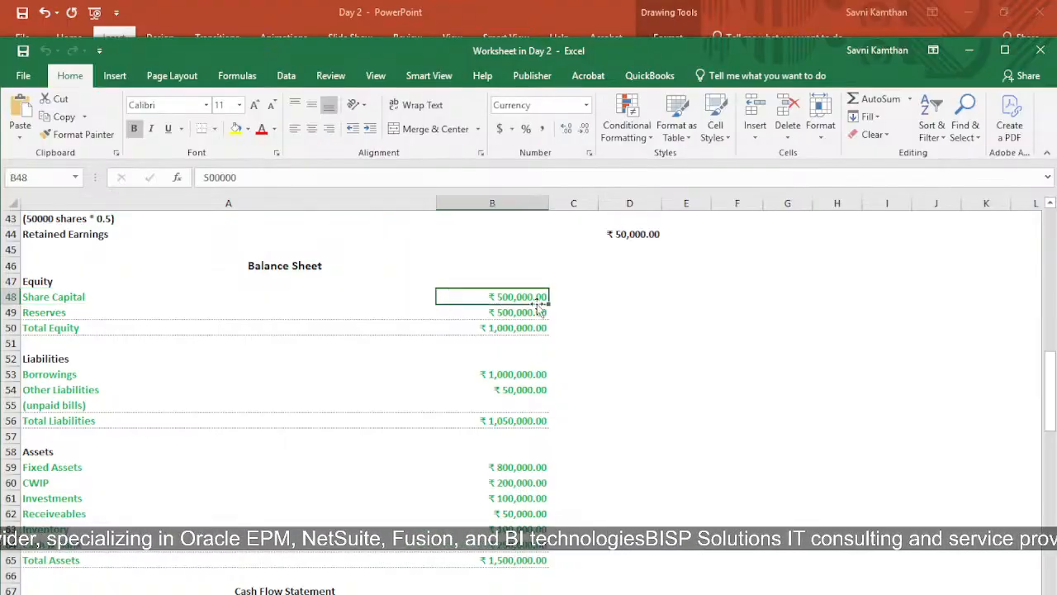
Set the Balance Sheet's Reserves amount in B49 to 50,000 and compare it with the Retained Earnings in D44
click(144, 313)
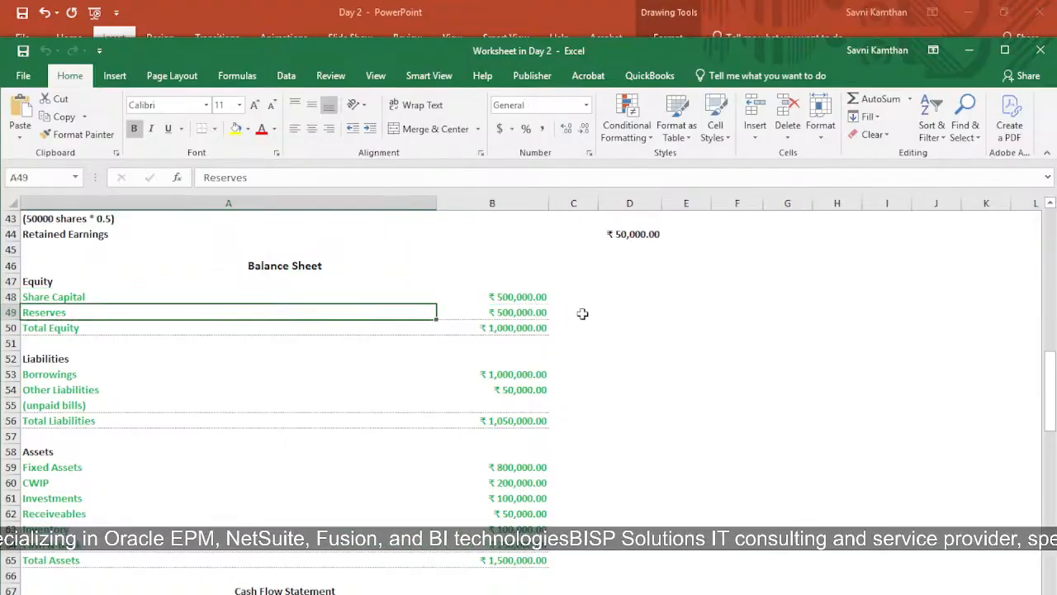
click(535, 312)
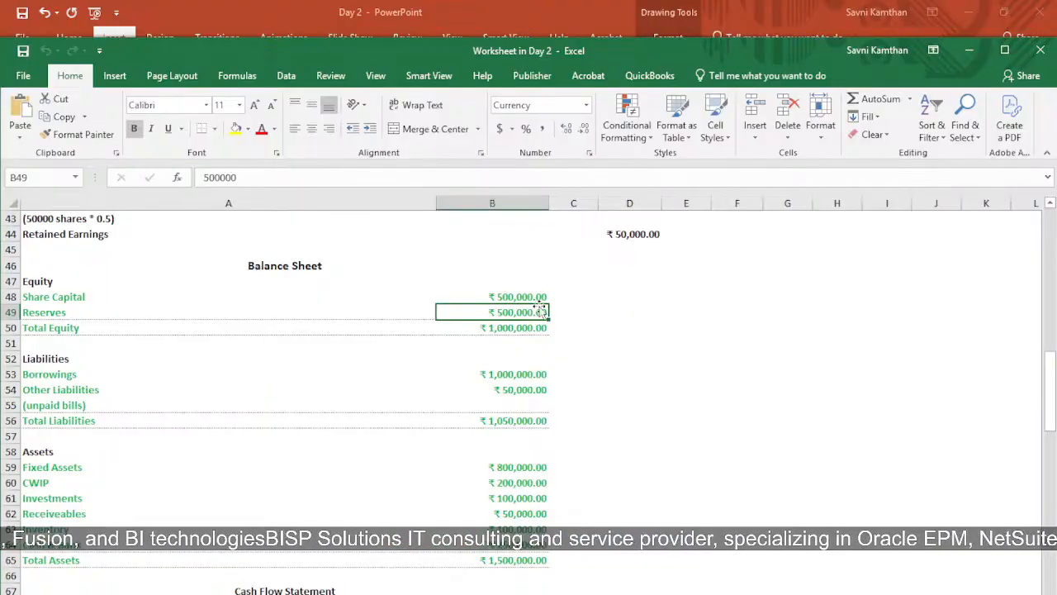
key(BackSpace)
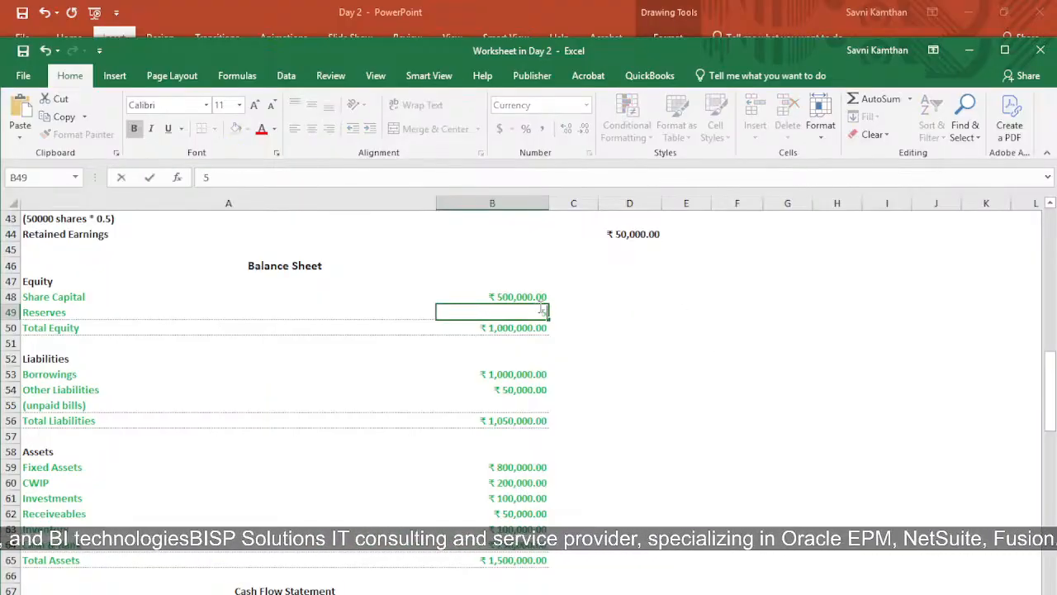
text(50,000)
key(Return)
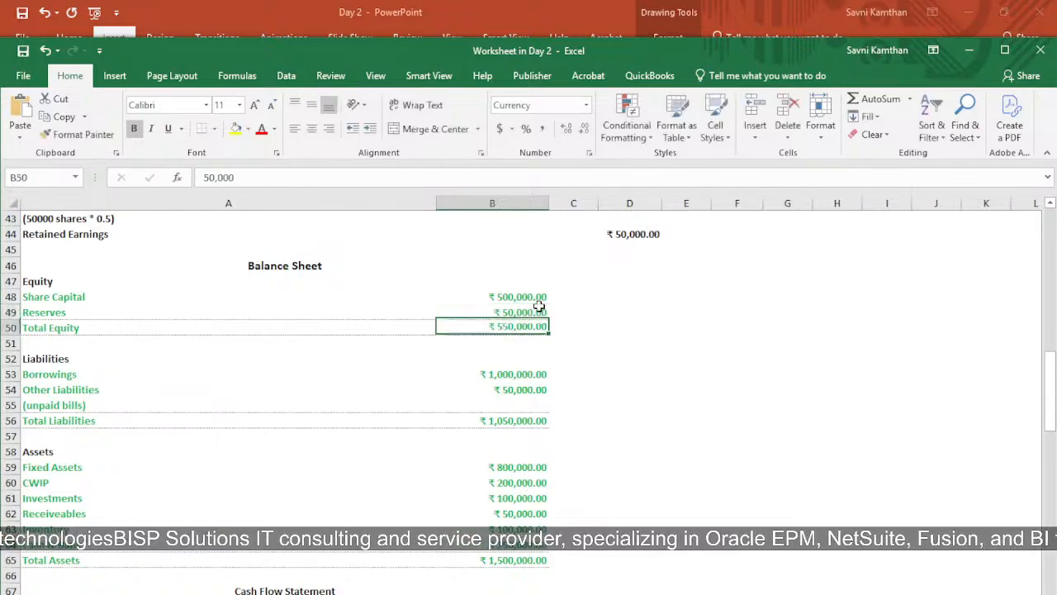
click(643, 230)
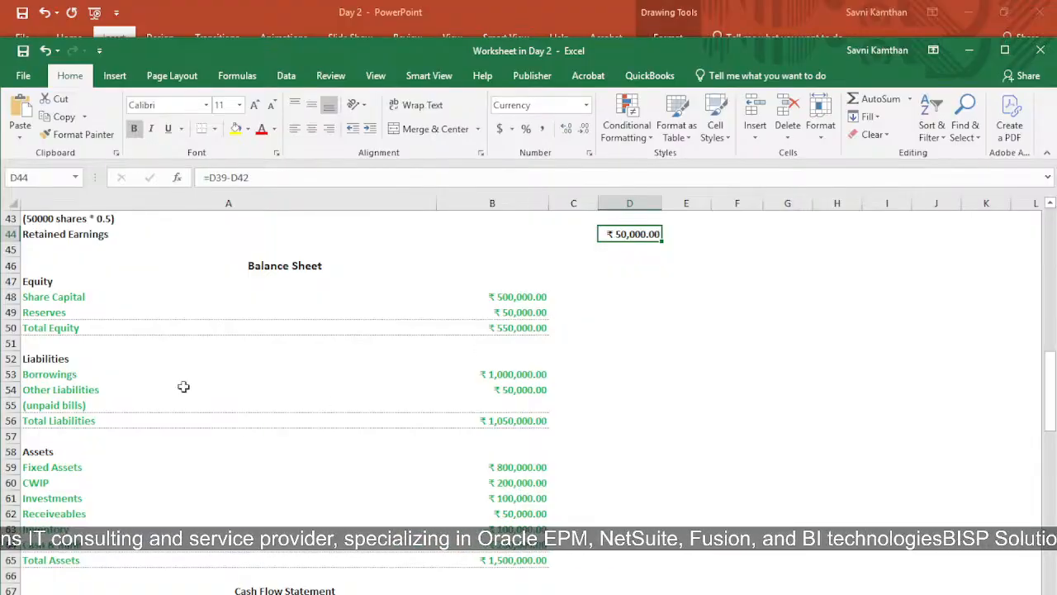
Review the Balance Sheet's Liabilities section: Borrowings, Other Liabilities for unpaid bills, and the Total Liabilities formula in B56
click(45, 361)
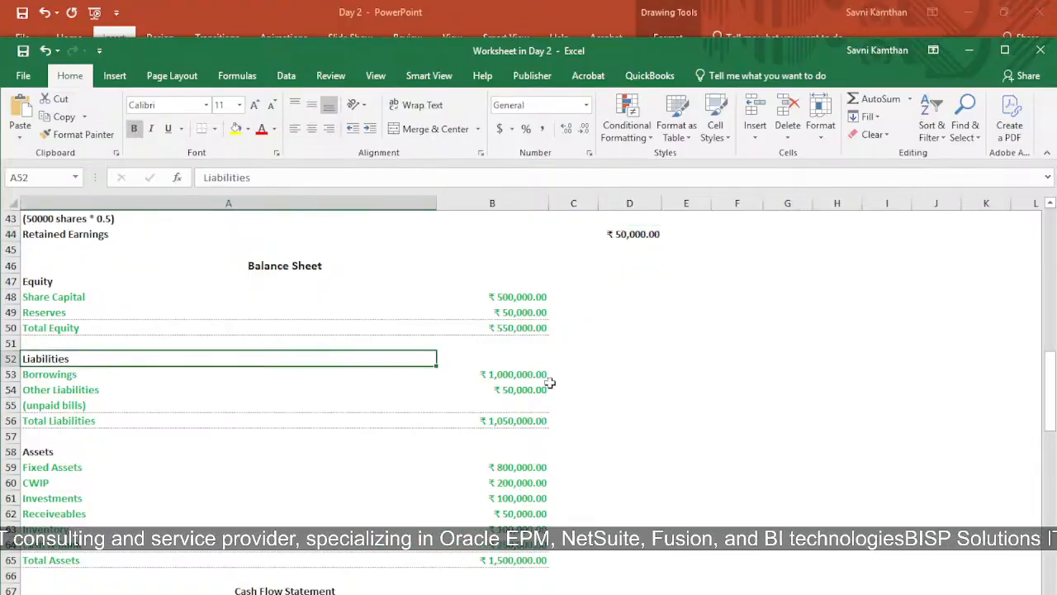
click(126, 375)
click(545, 376)
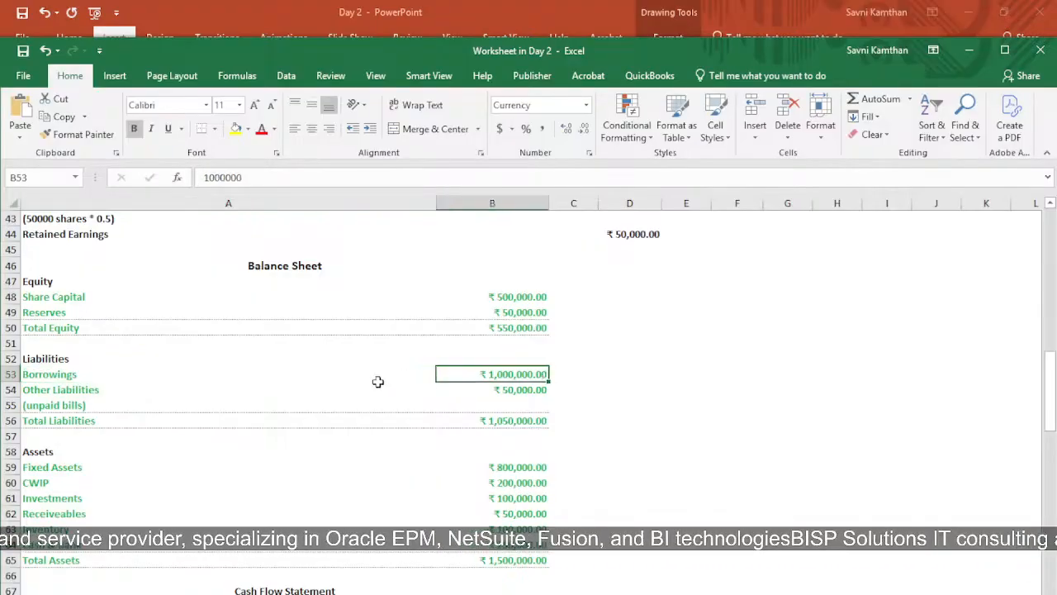
click(43, 391)
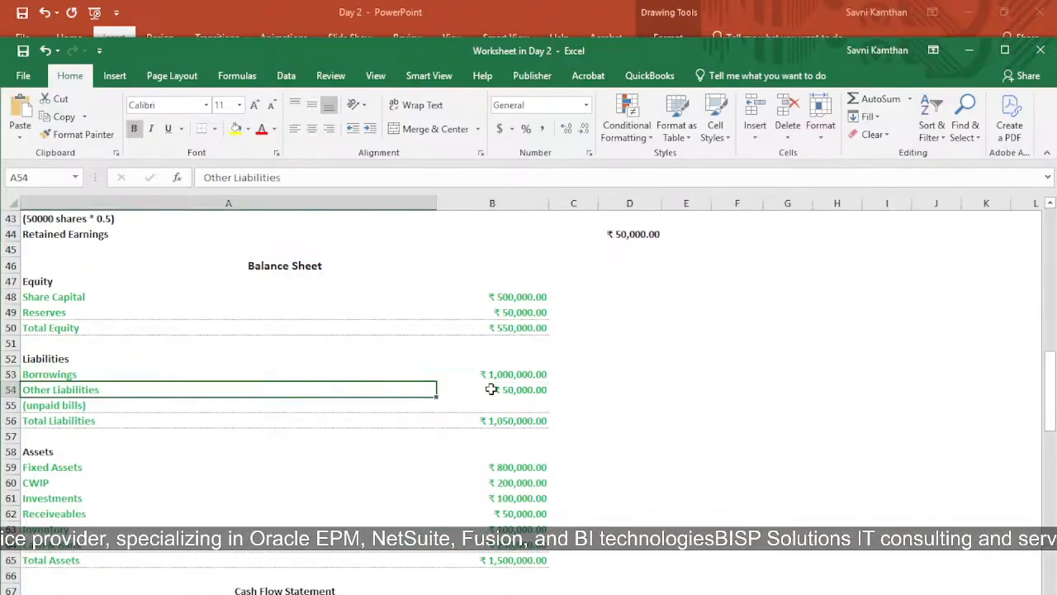
click(70, 406)
click(521, 392)
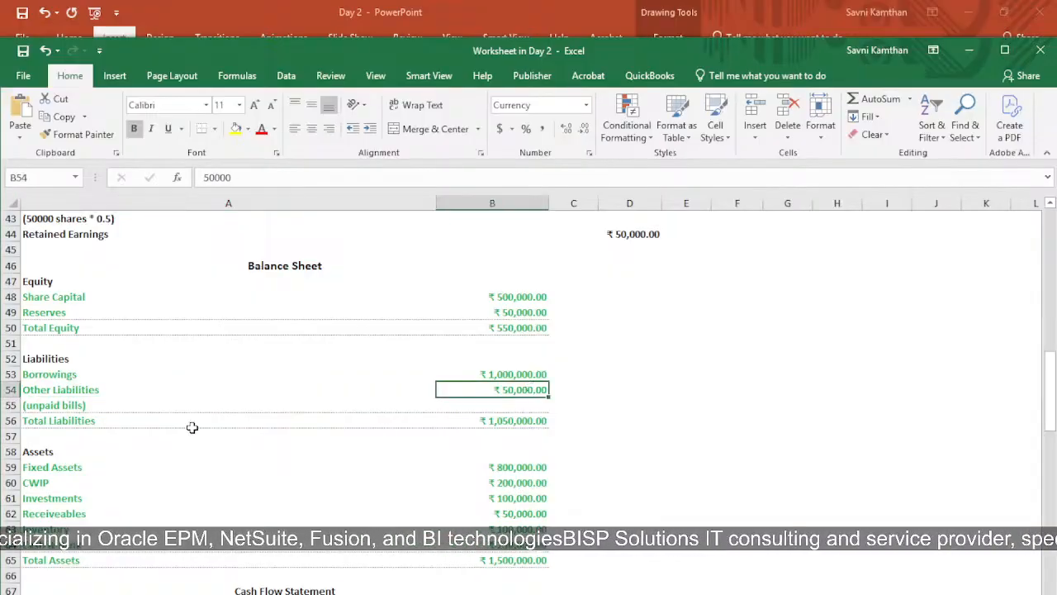
click(70, 423)
click(512, 420)
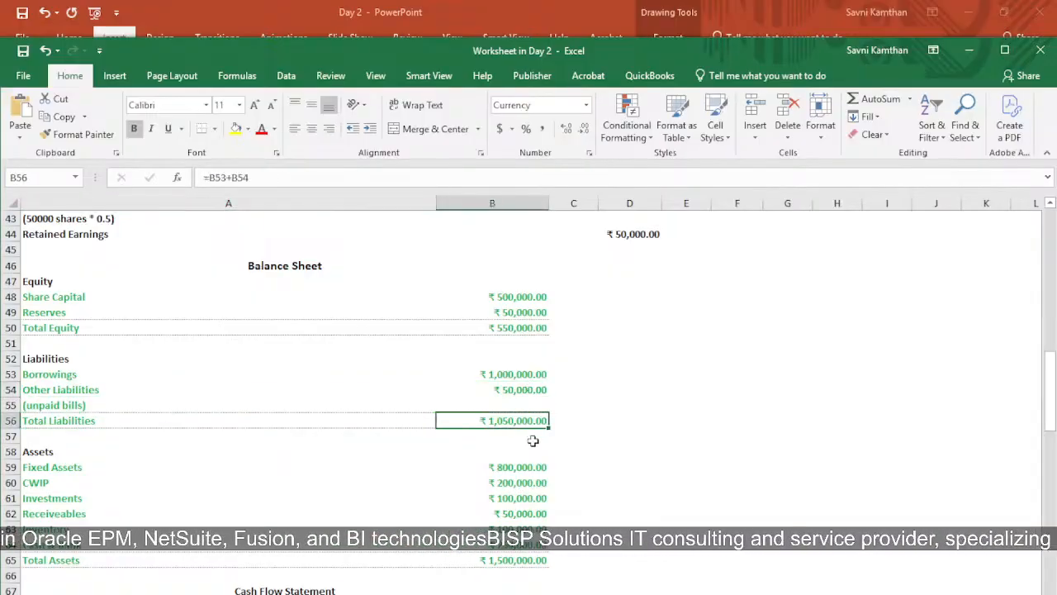
Review the Balance Sheet's Assets heading and the amounts for Fixed Assets, CWIP and Investments in B59 to B61
scroll(437, 462, down, 2)
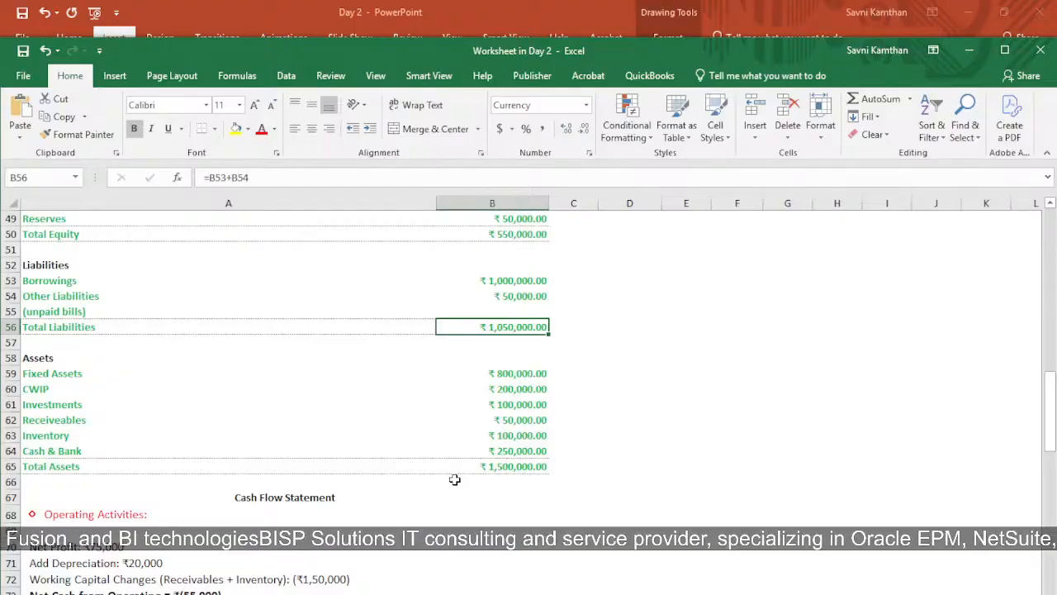
click(51, 360)
click(77, 372)
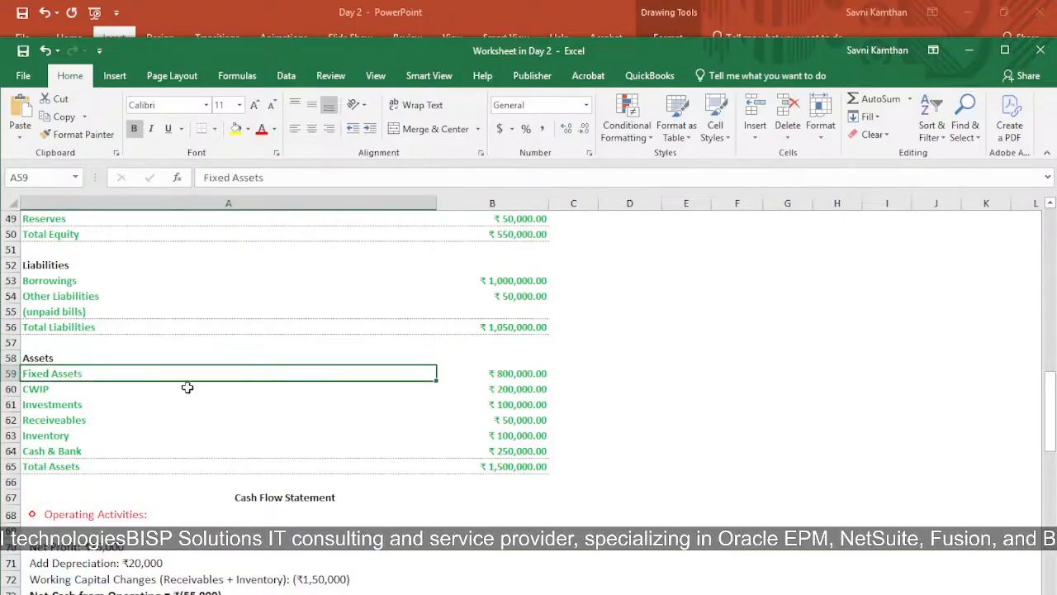
click(516, 376)
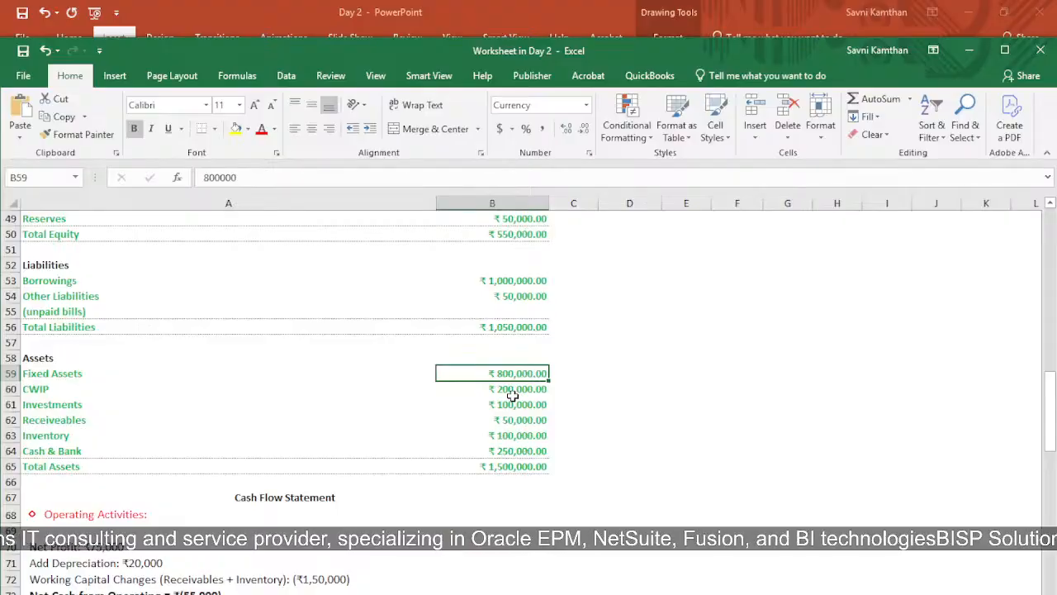
click(529, 390)
click(273, 407)
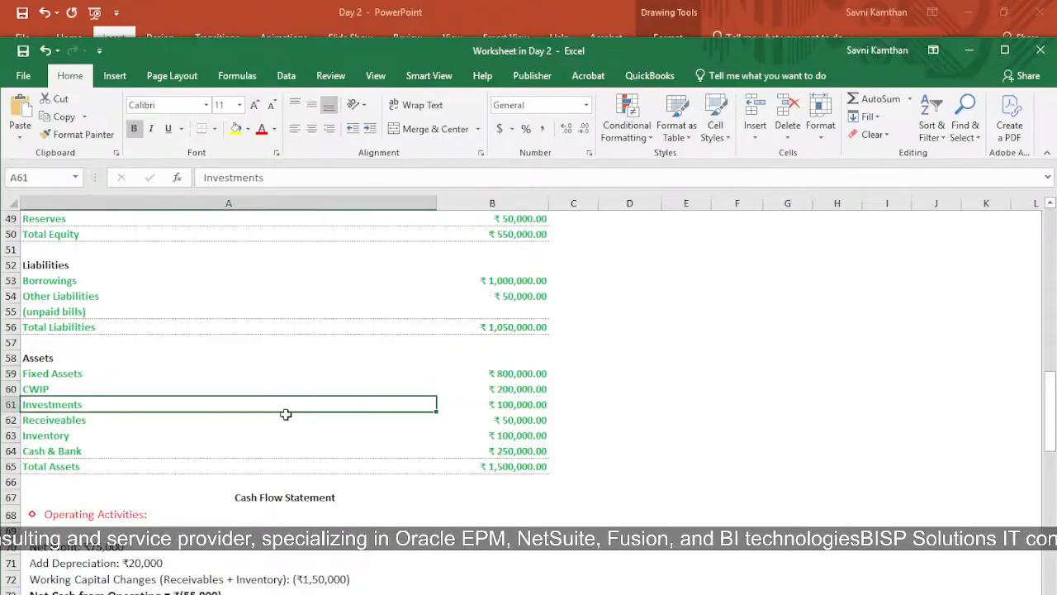
click(528, 411)
Check the Receivables, Inventory and Cash & Bank entries and the Total Assets formula in B65
click(96, 426)
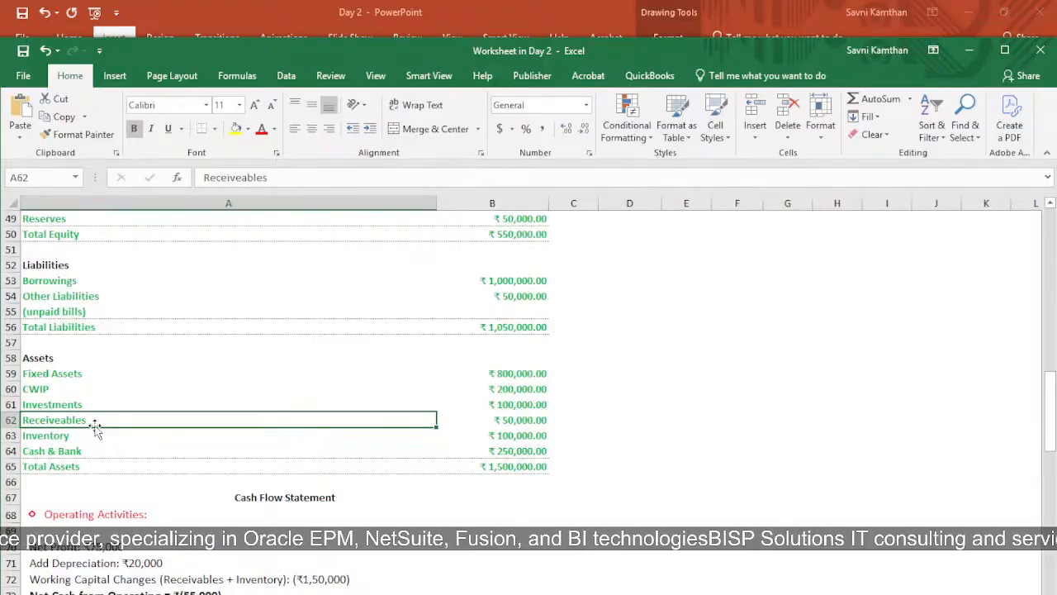
click(53, 435)
click(528, 433)
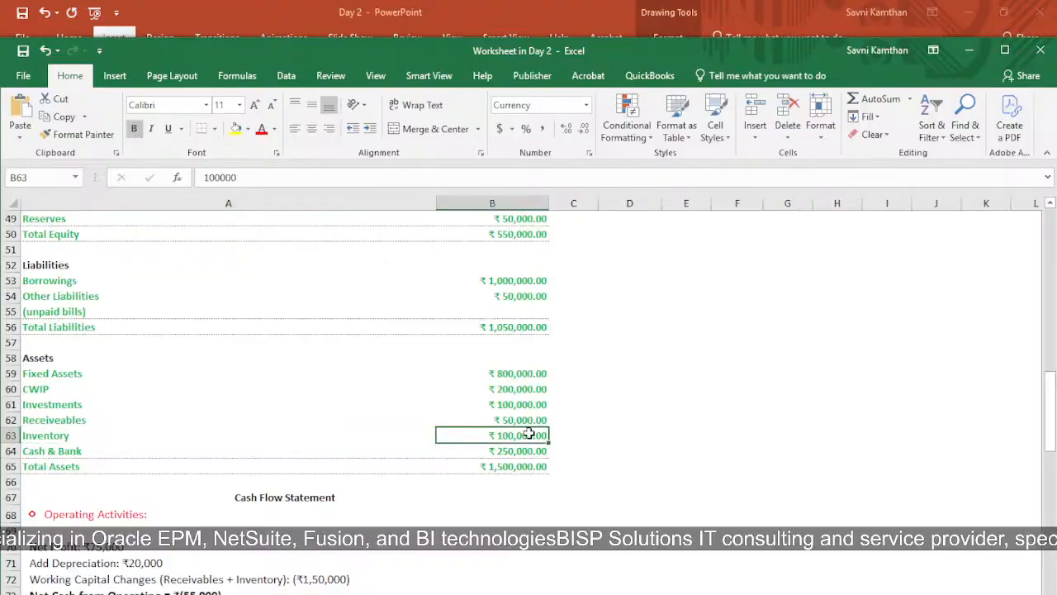
click(91, 451)
click(520, 465)
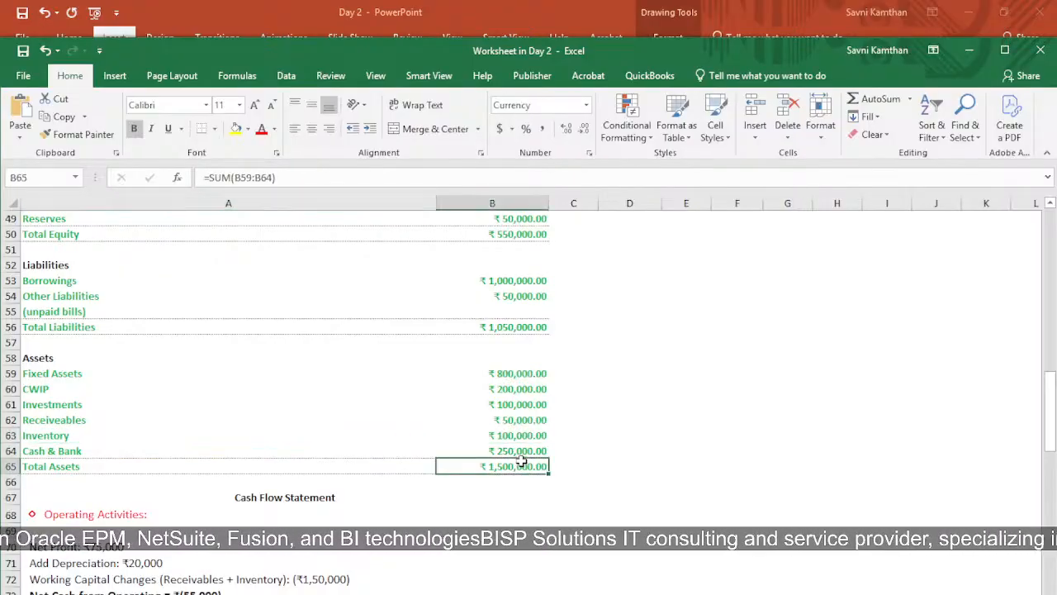
click(516, 452)
click(512, 481)
click(510, 467)
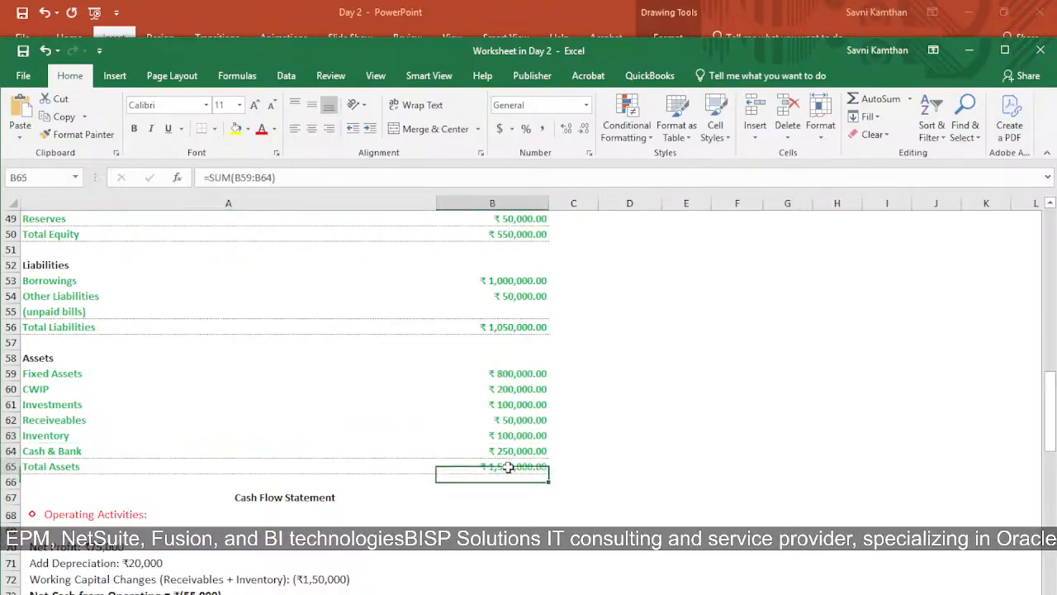
Examine the Cash Flow Statement's Operating Activities section, starting from its heading and Net Profit line
scroll(500, 463, down, 5)
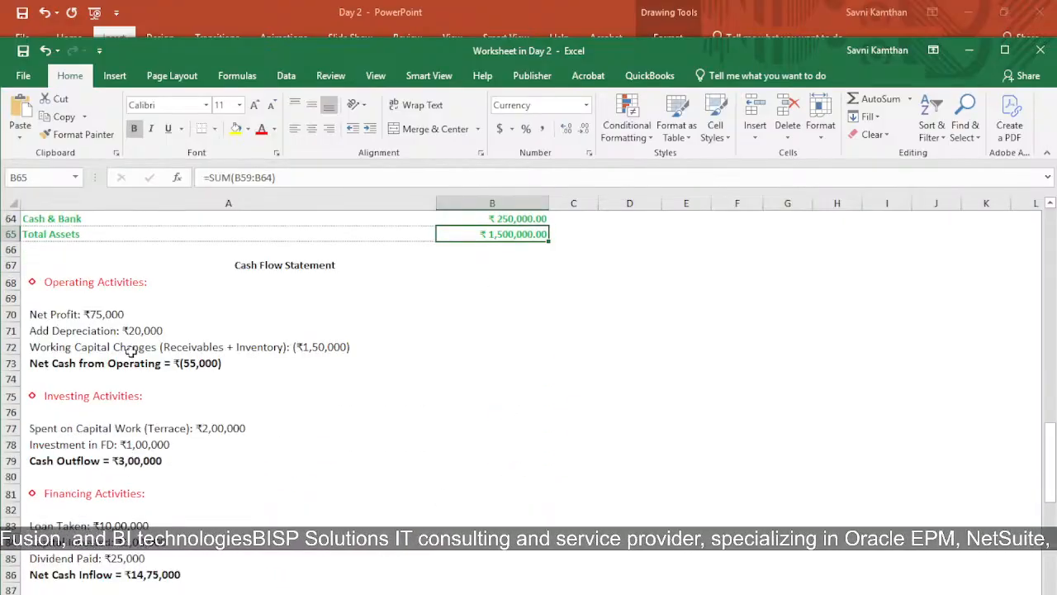
click(75, 280)
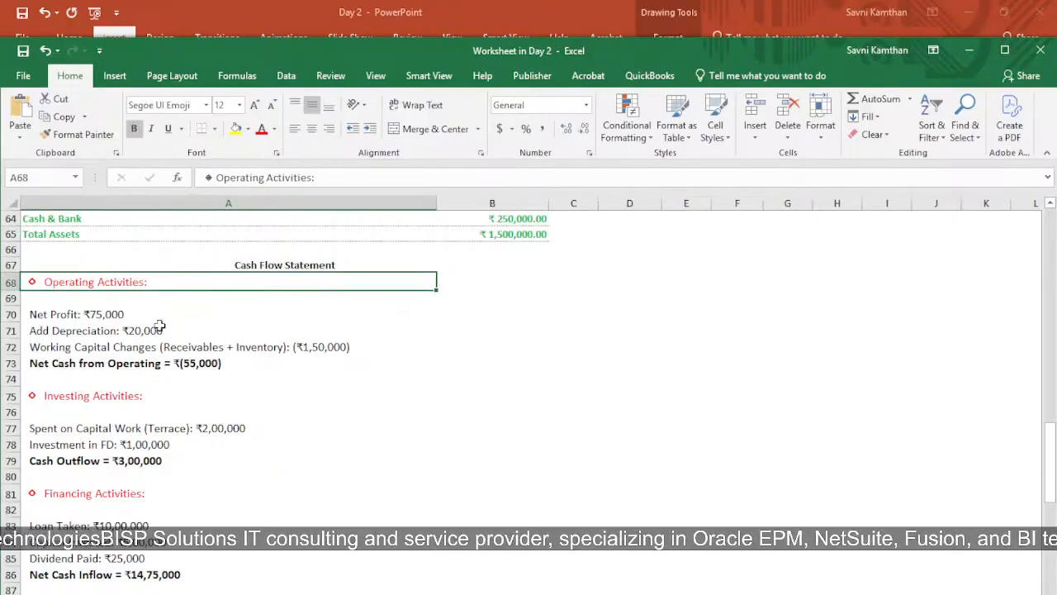
click(65, 319)
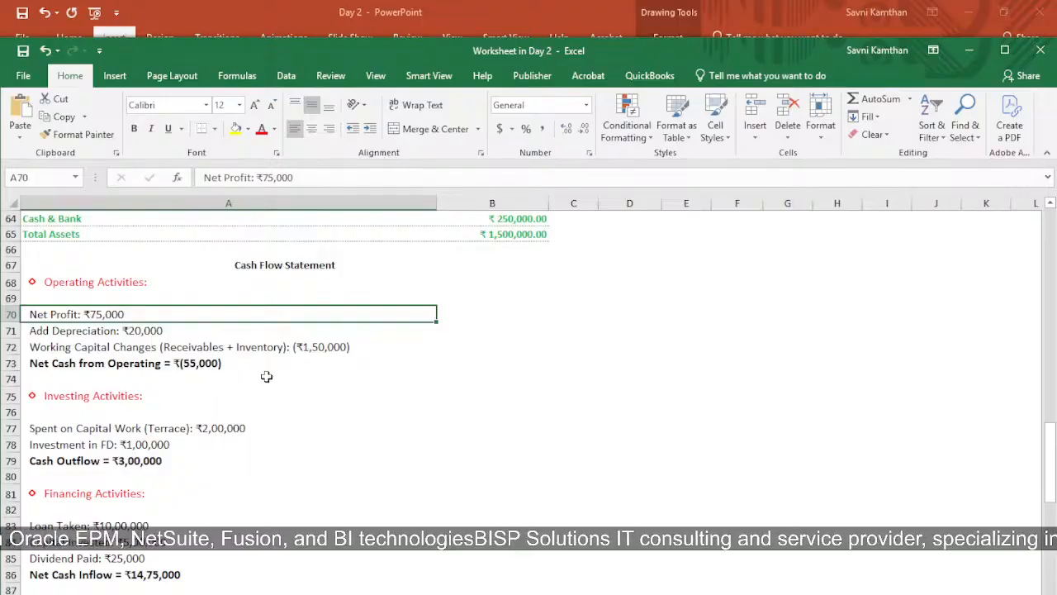
Examine the Cash Flow Statement's Investing Activities, including the FD investment in A78 and the Cash Outflow in A79
scroll(267, 377, down, 3)
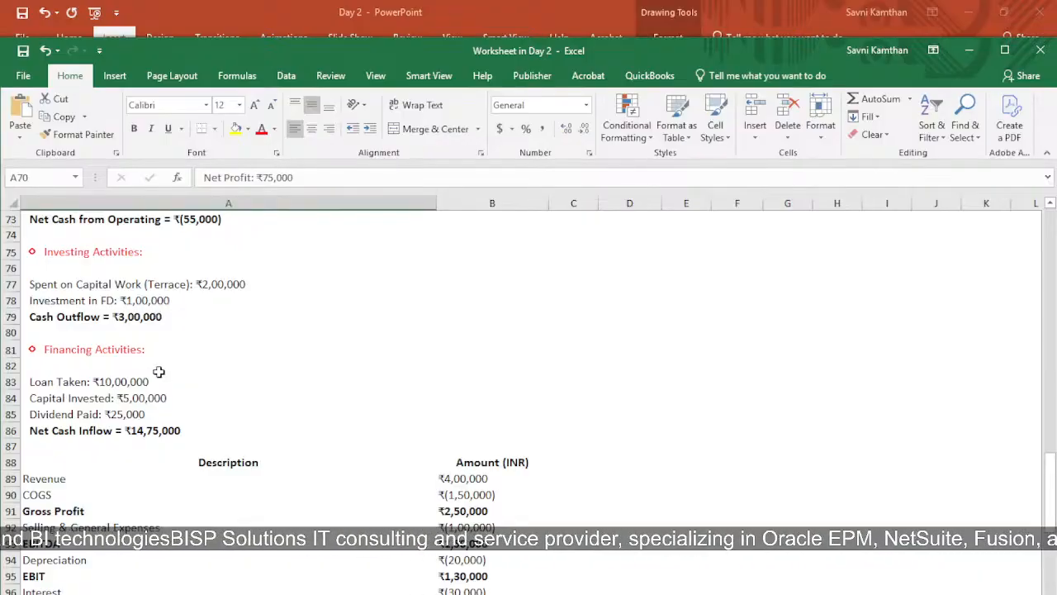
click(115, 305)
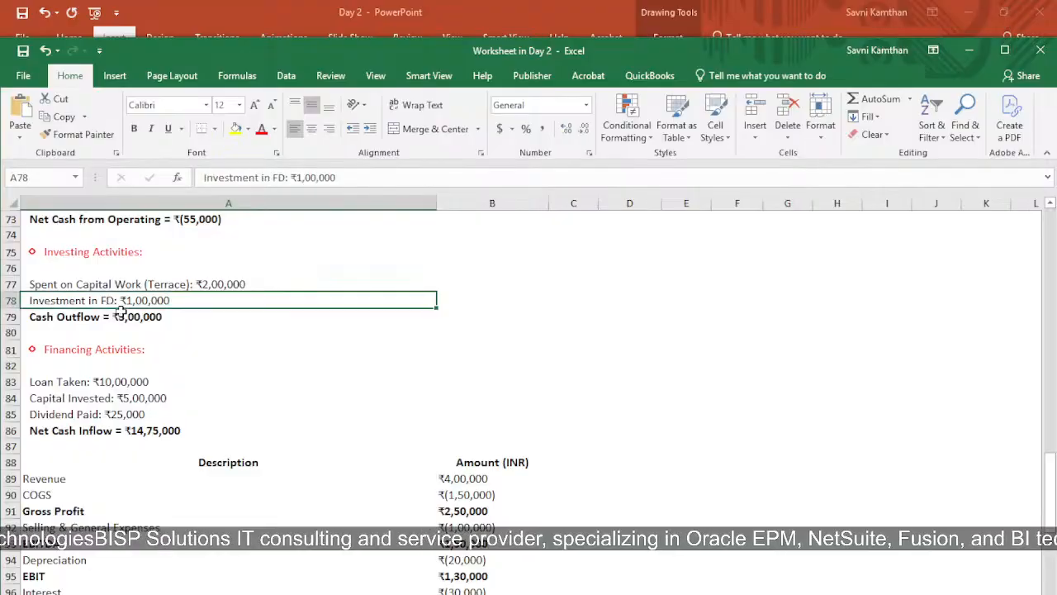
click(31, 320)
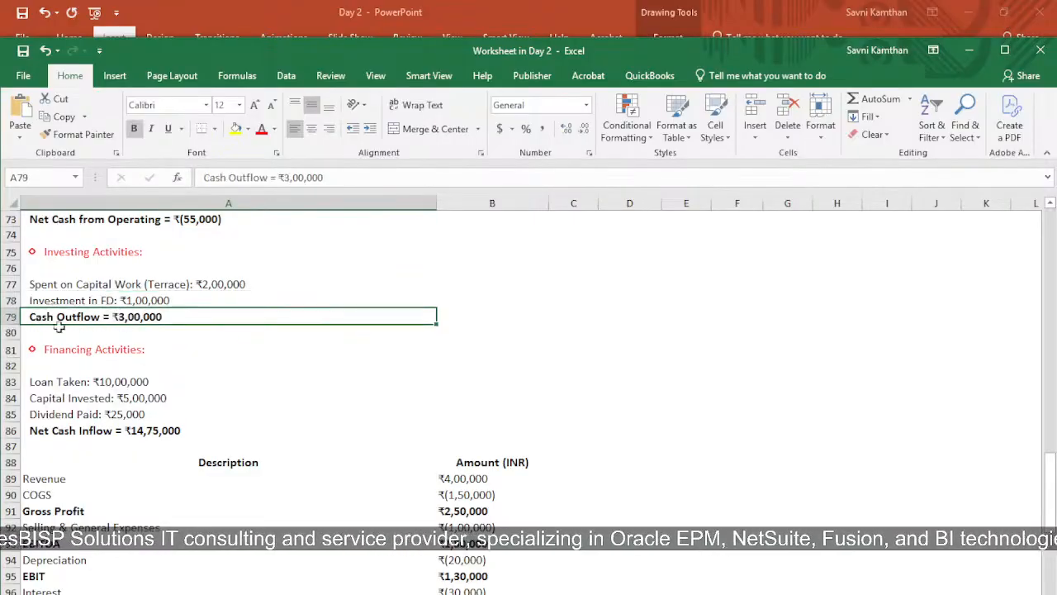
Examine the Financing Activities lines for Loan Taken, Capital Invested and Dividend Paid, ending with the Net Cash Inflow in A86
scroll(170, 385, down, 2)
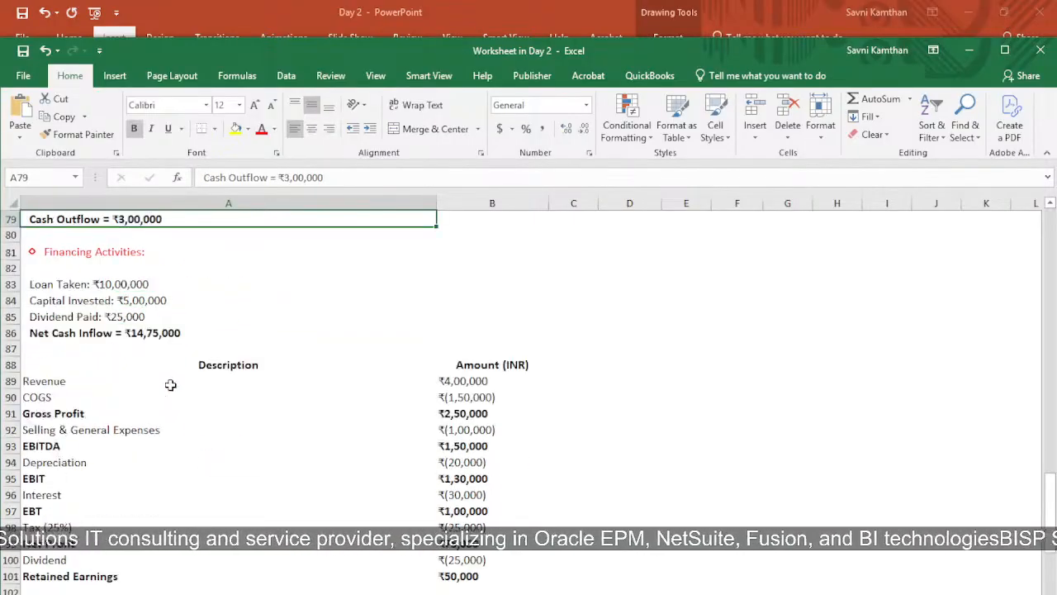
click(59, 284)
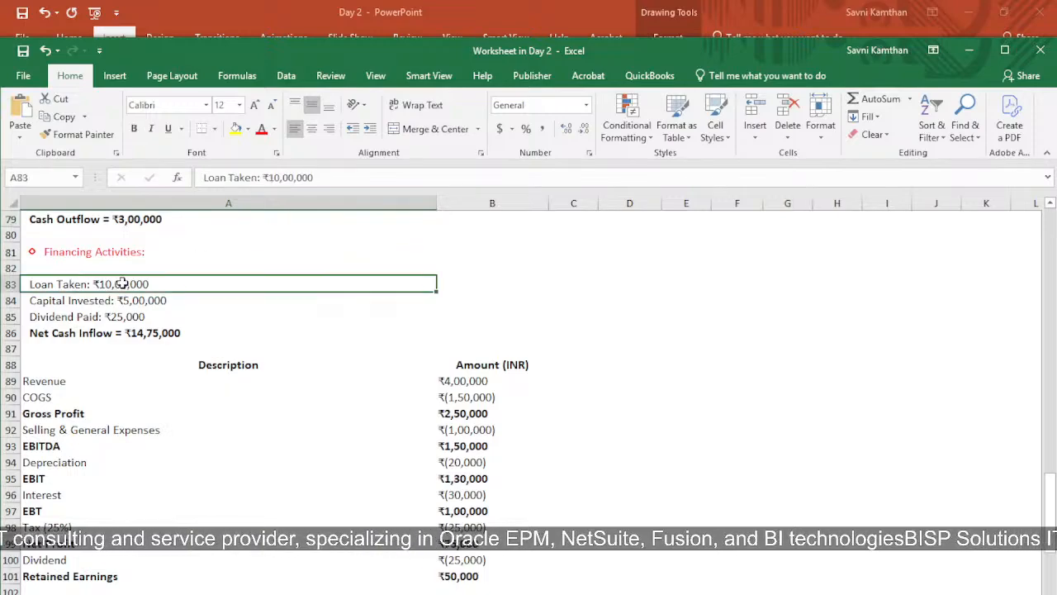
click(185, 301)
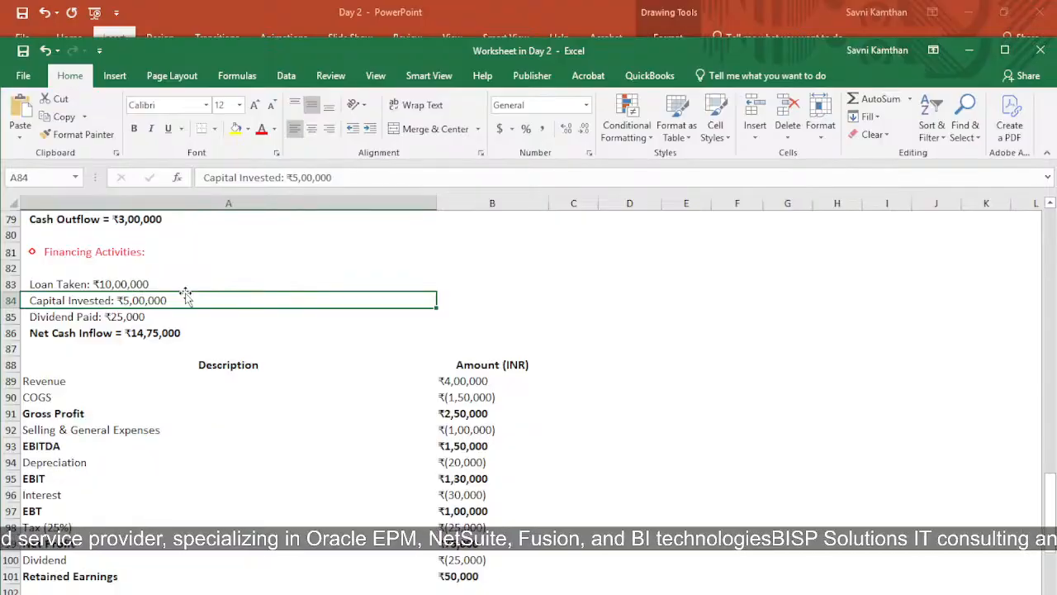
click(87, 320)
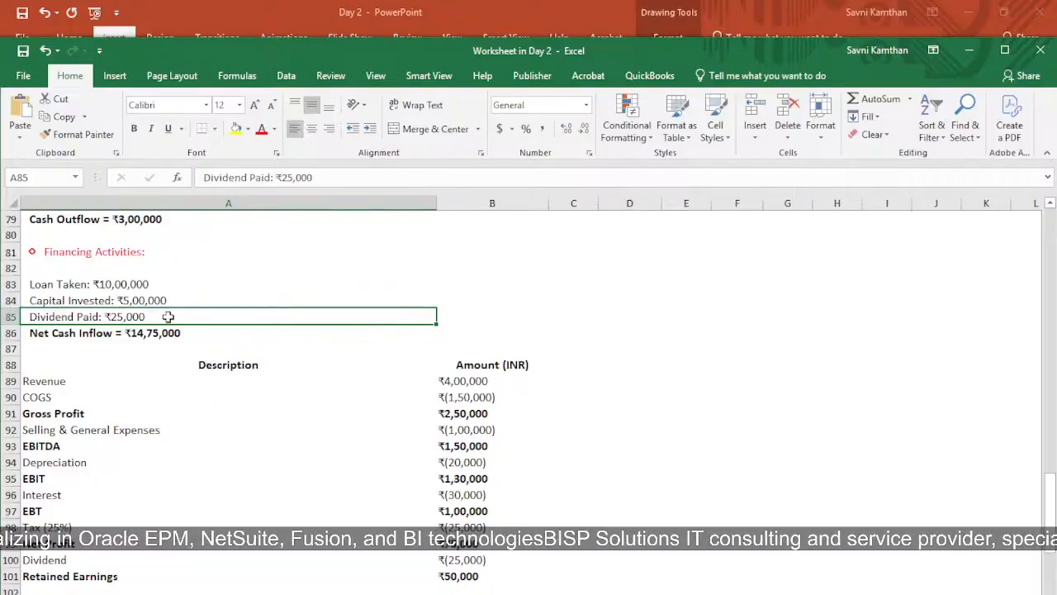
click(46, 338)
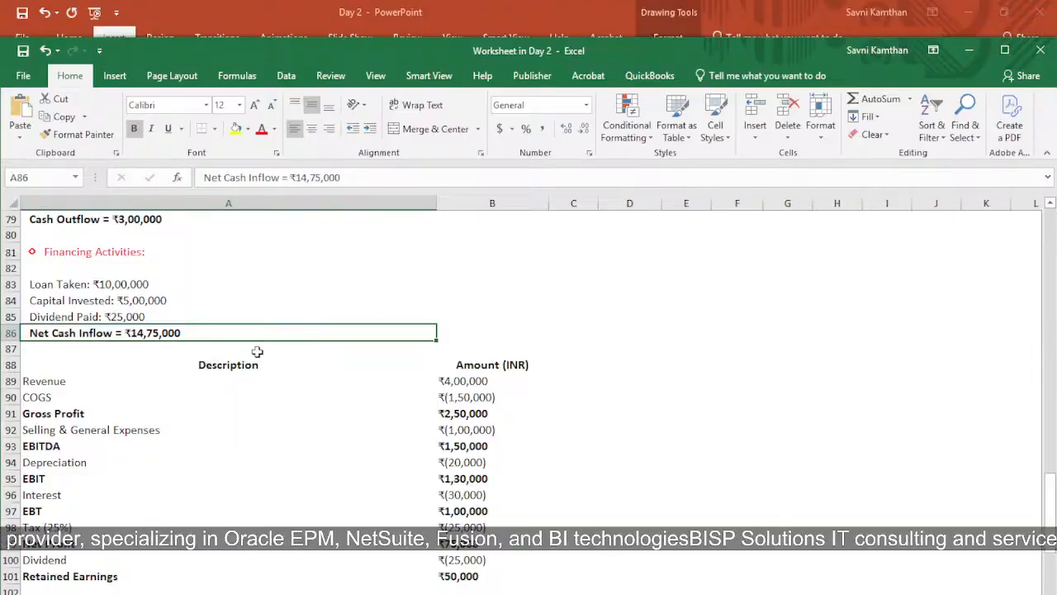
Switch to the Day 2 presentation in PowerPoint, start the slide show from slide 12 and reveal both points on the Agenda slide
key(alt+Tab)
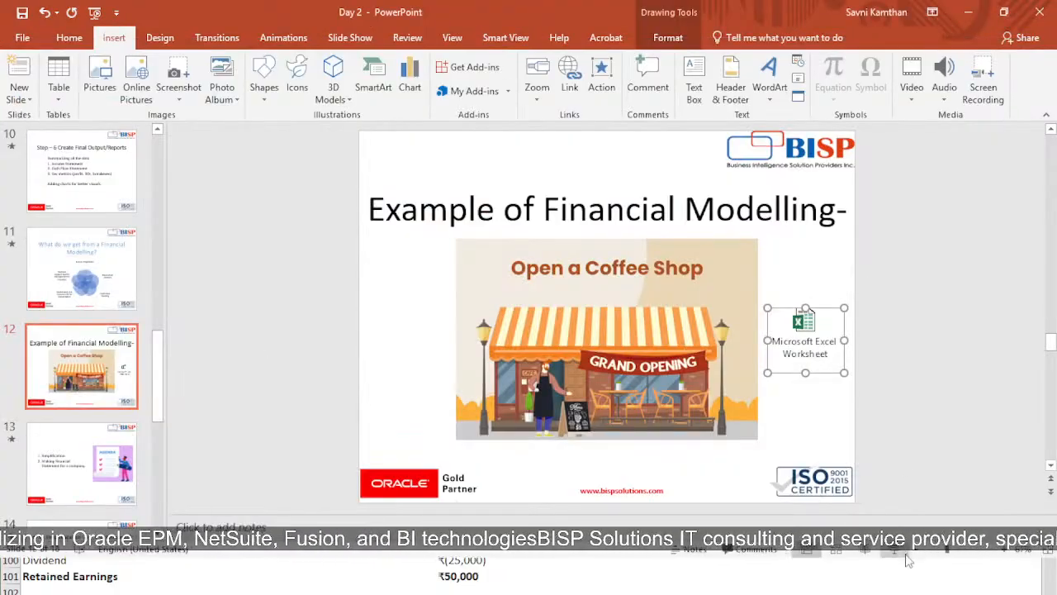
click(900, 549)
key(Right)
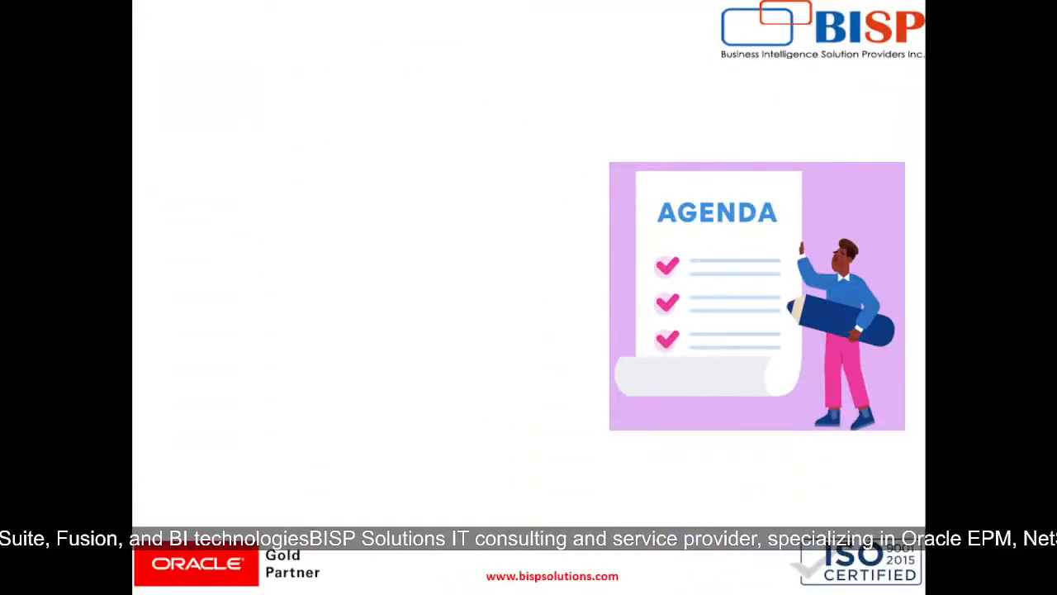
key(Right)
key(Right)
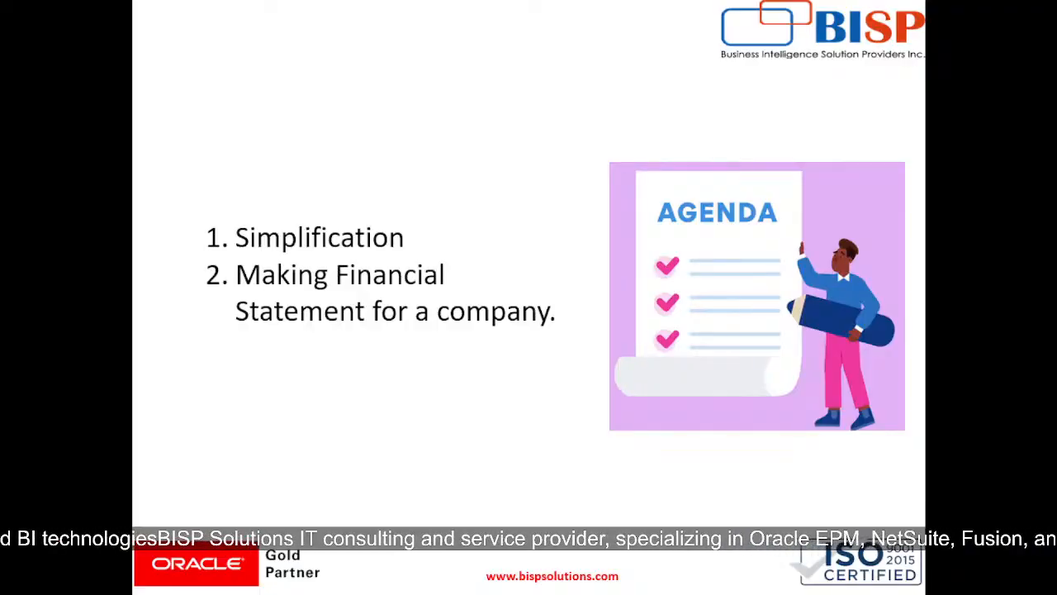
Advance the slide show to "Why Simplification in FM is Required?" and reveal its title and first bullet
key(Right)
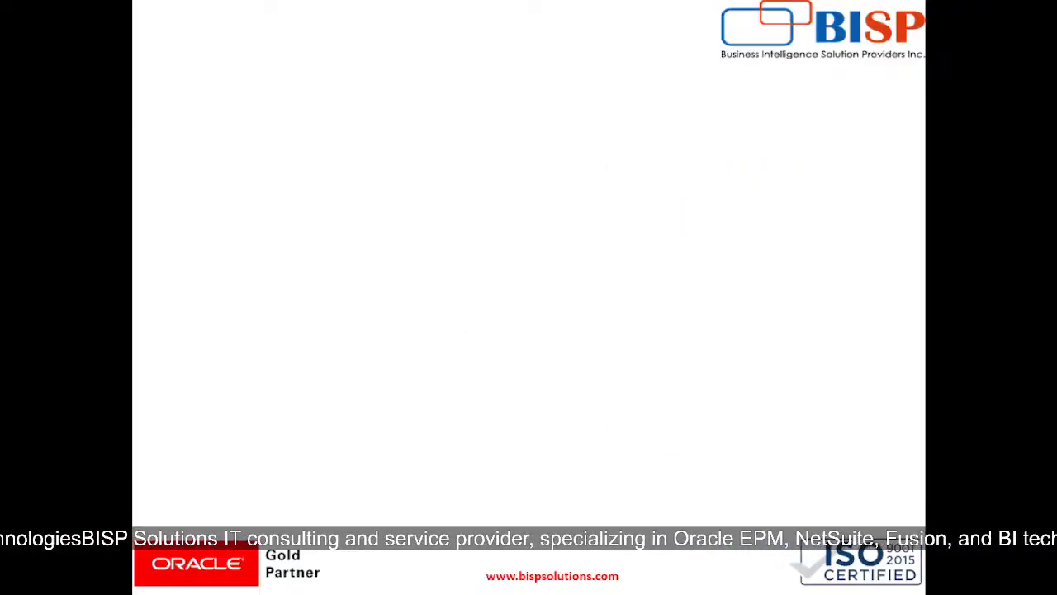
key(Right)
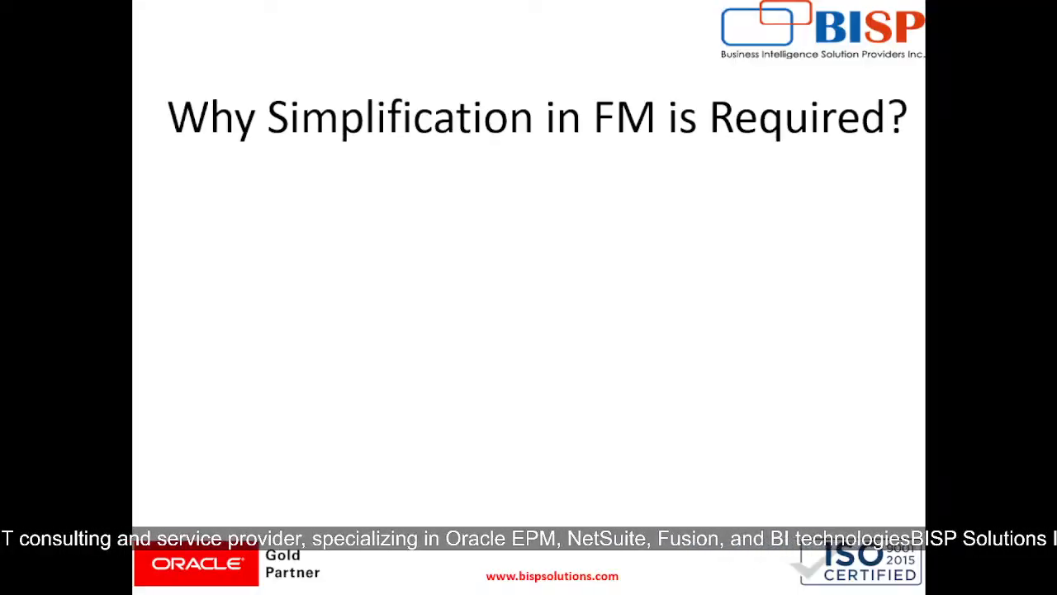
key(Right)
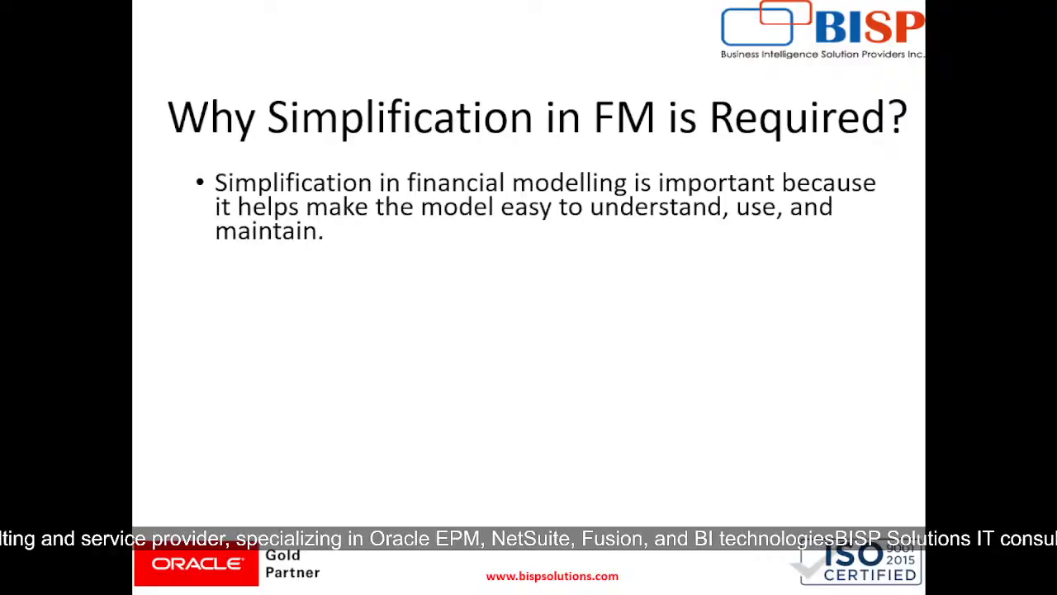
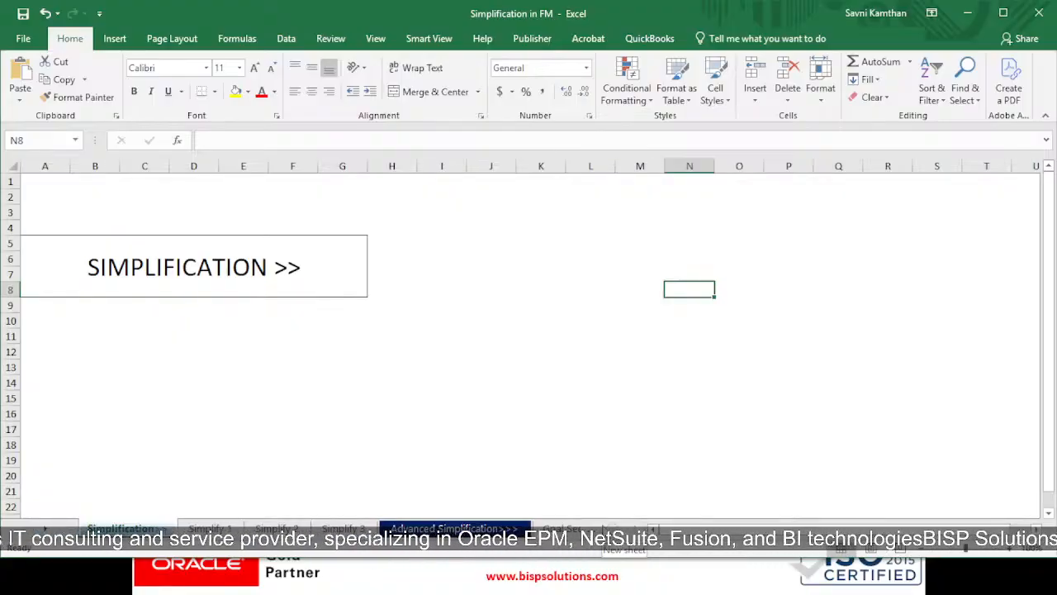
Open the Simplify 1 sheet and examine the RiskFreeRate, MarketReturns and Beta inputs in C3:C5
click(210, 529)
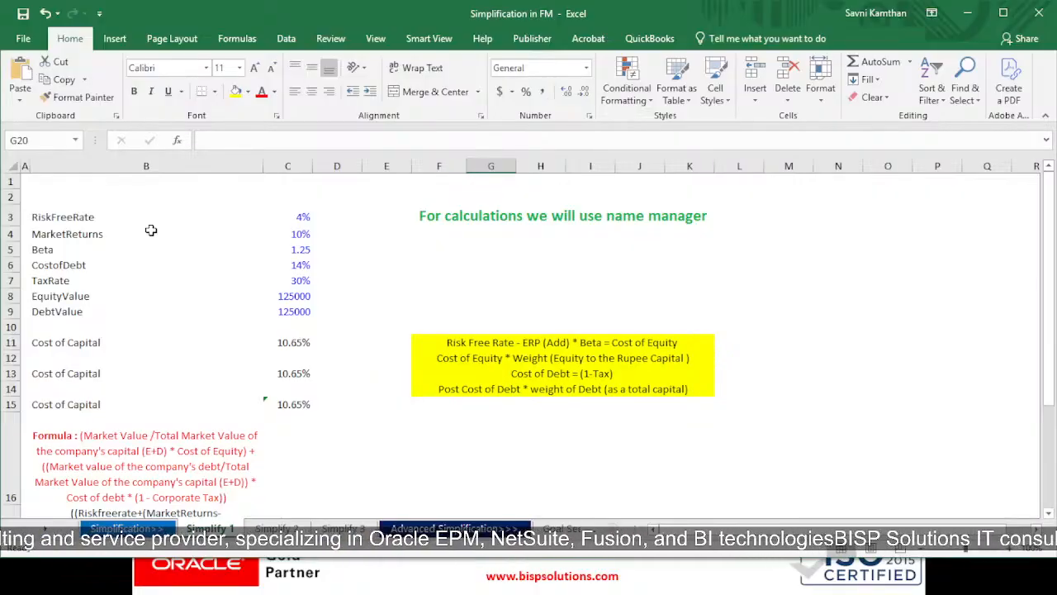
click(302, 221)
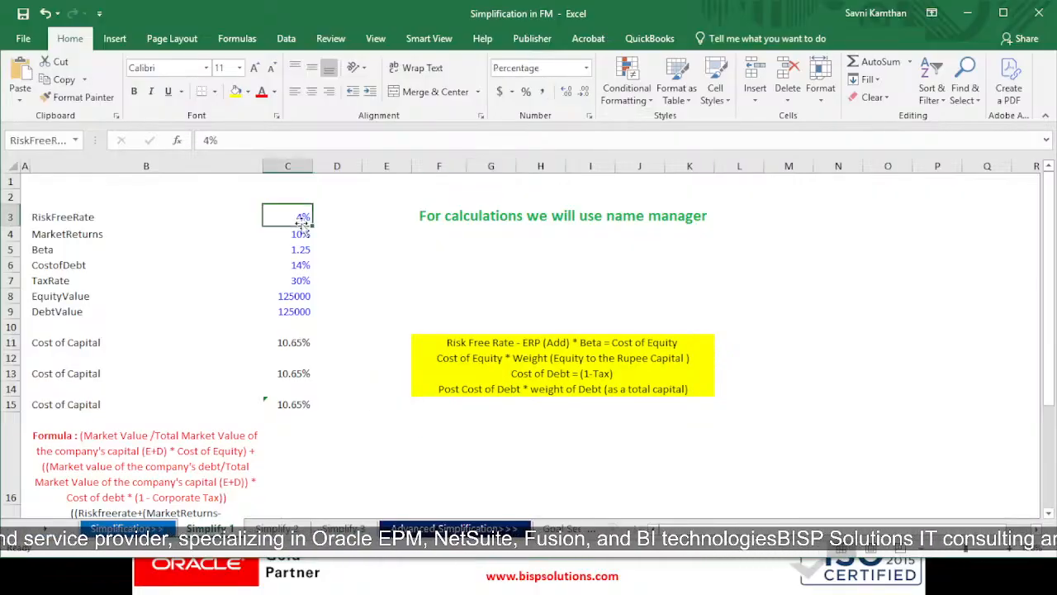
click(120, 236)
click(300, 246)
click(295, 234)
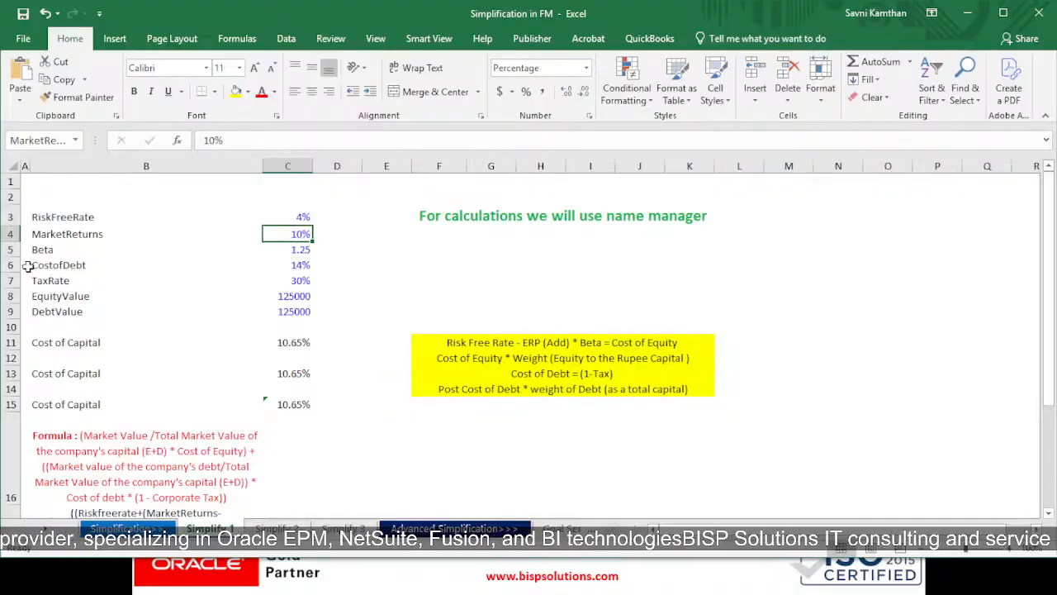
click(301, 263)
click(299, 250)
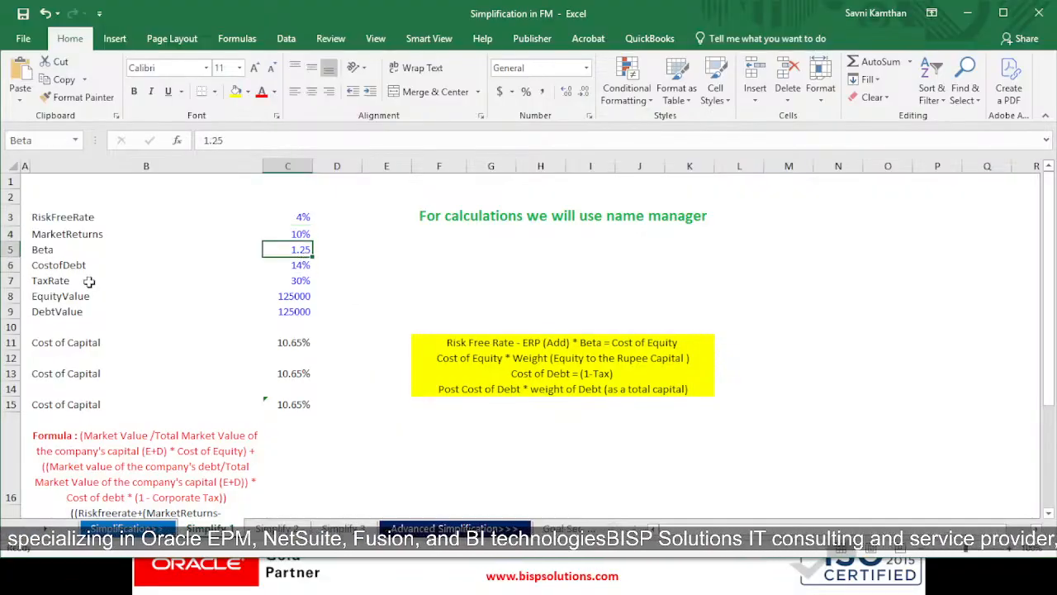
Examine the CostofDebt, TaxRate, EquityValue and DebtValue inputs in C6:C9
click(141, 270)
click(300, 266)
click(94, 279)
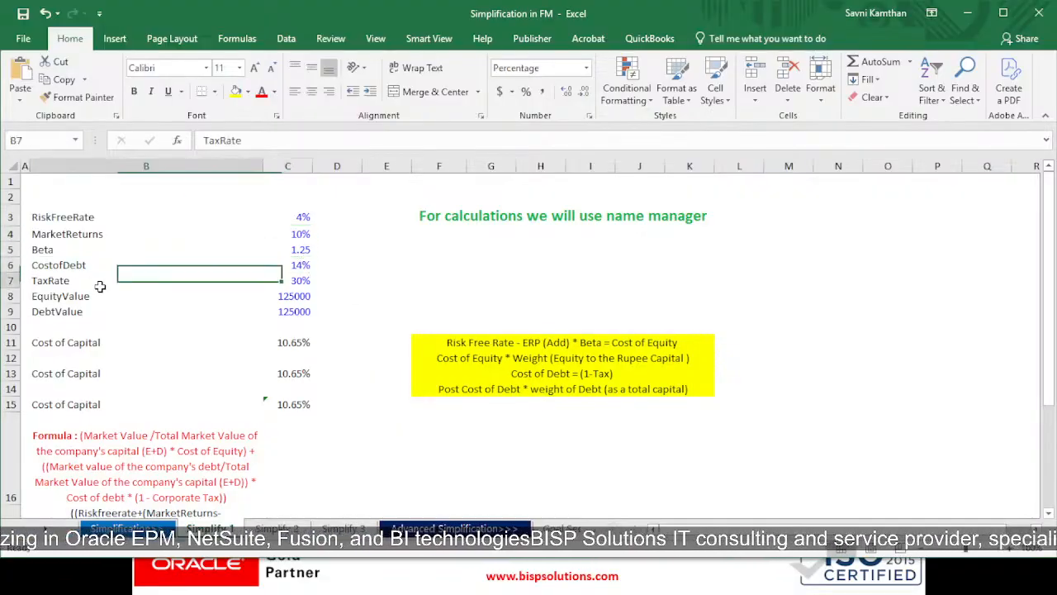
click(289, 282)
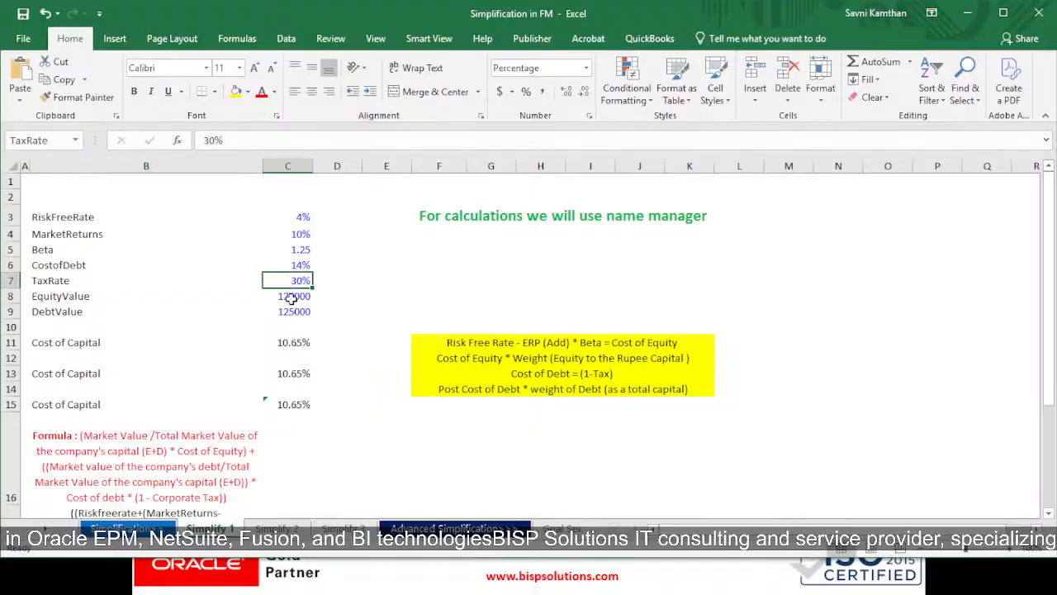
click(101, 296)
click(303, 298)
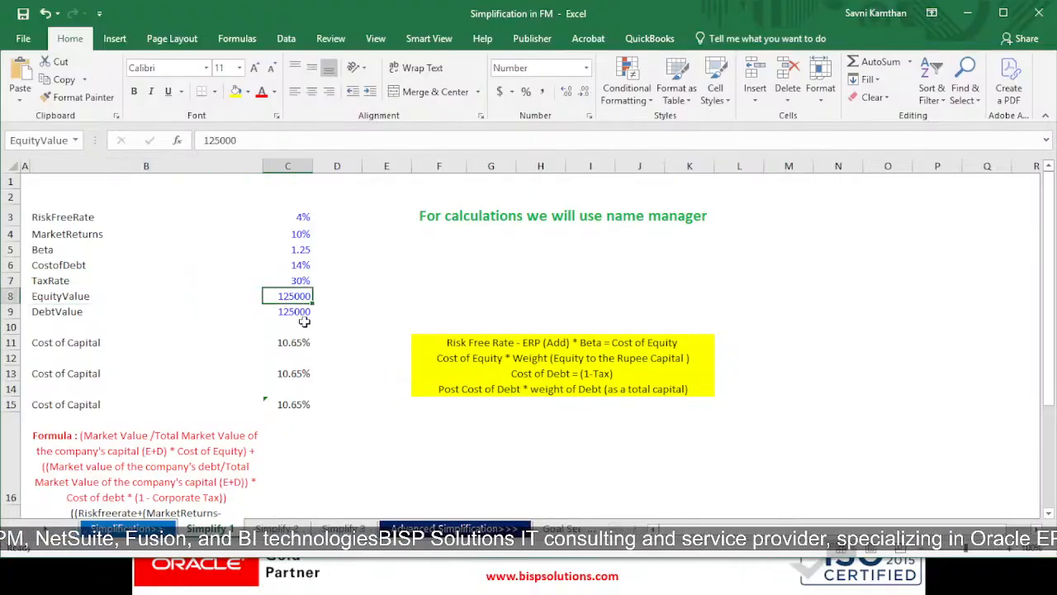
click(104, 314)
click(282, 312)
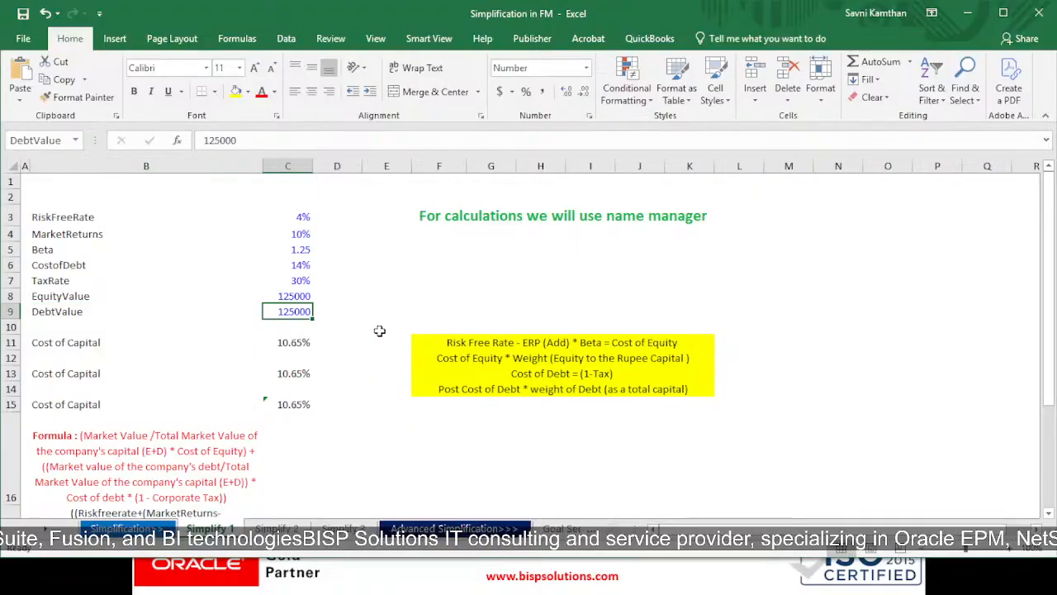
Compare how the three Cost of Capital formulas in C11, C13 and C15 are built
double_click(294, 344)
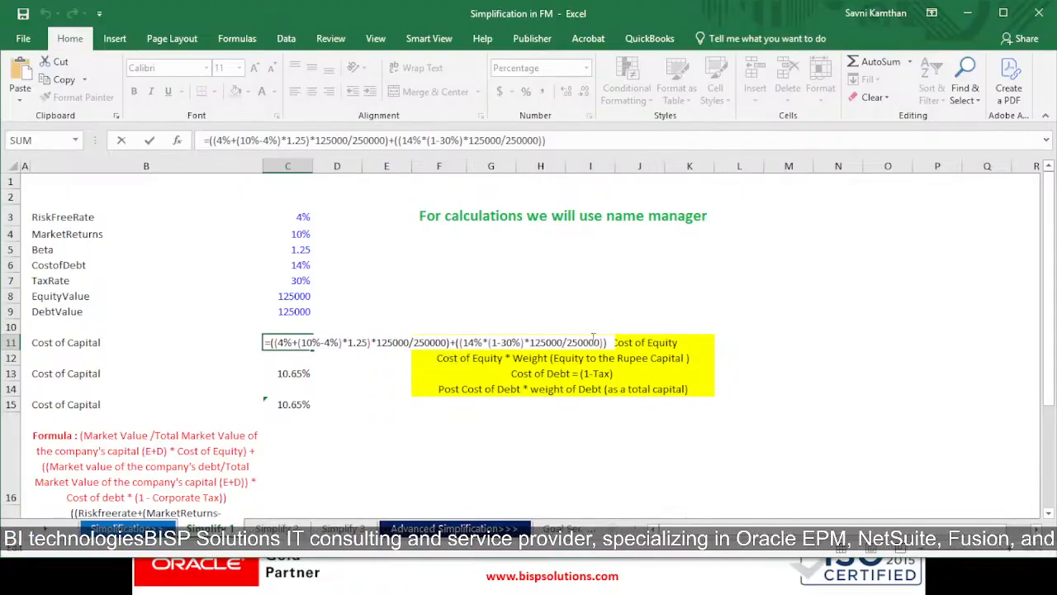
key(Return)
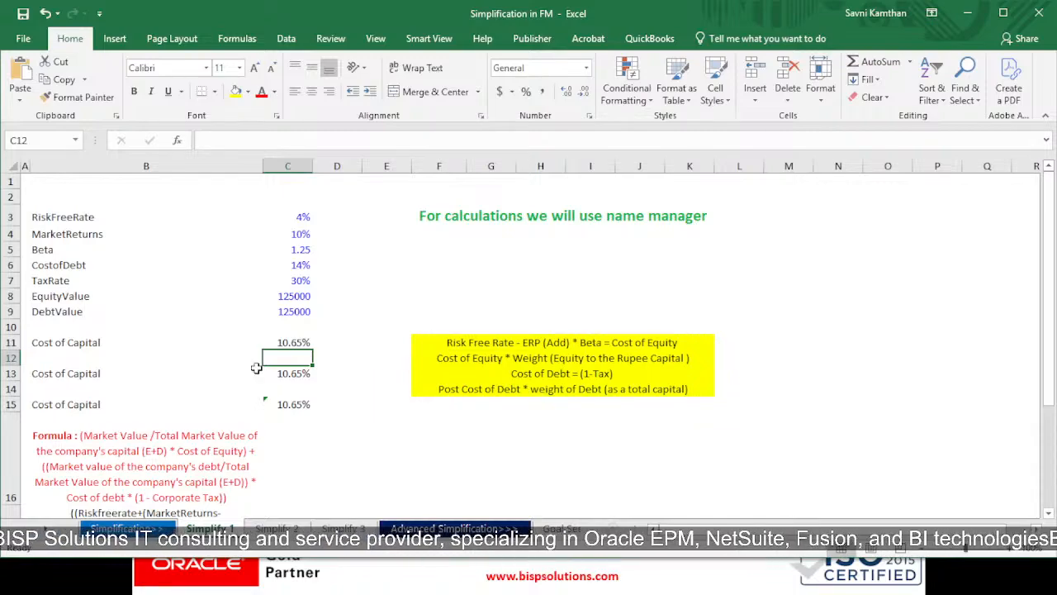
click(281, 375)
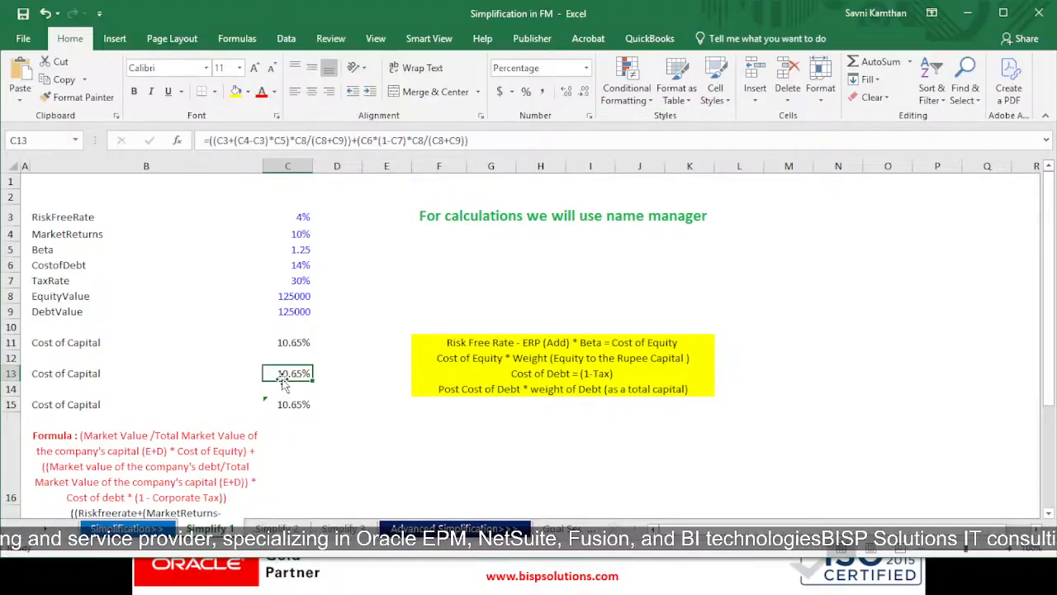
double_click(281, 373)
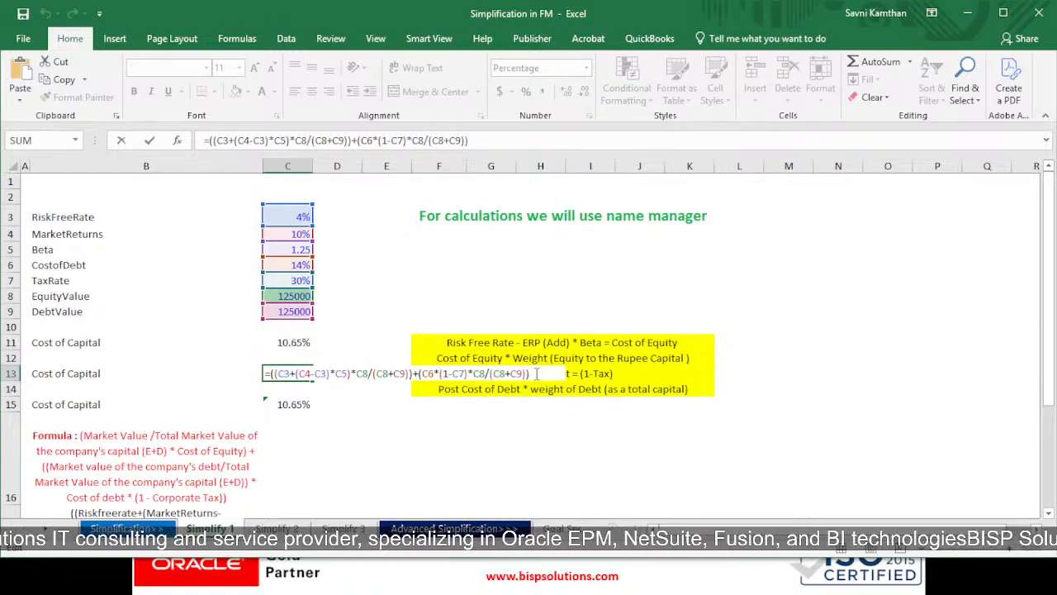
key(Return)
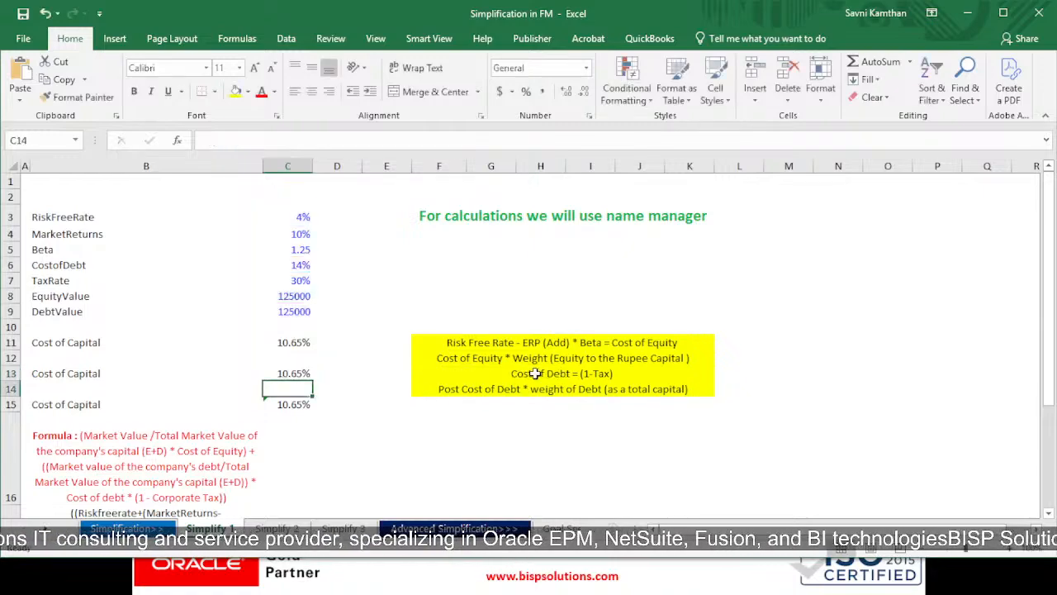
click(287, 405)
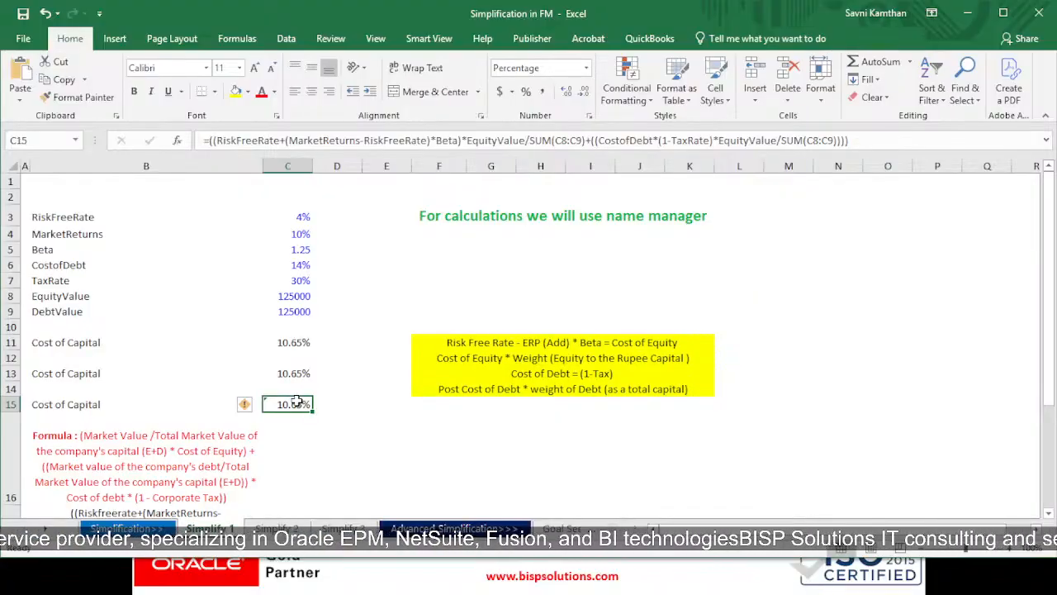
Create defined names for the inputs in B3:C9 from the labels in the left column
click(238, 38)
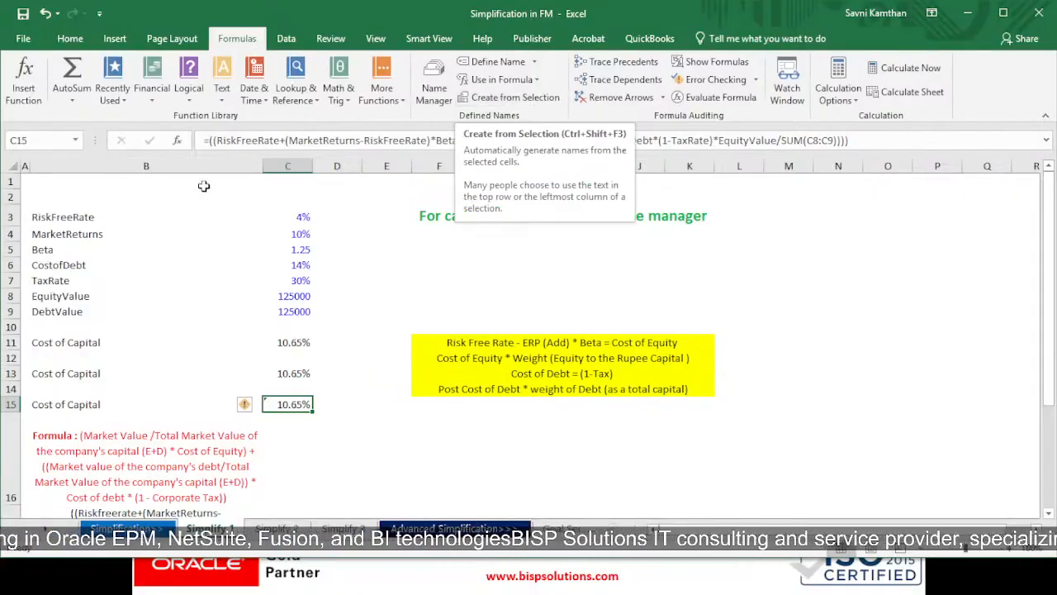
drag(155, 215, 290, 311)
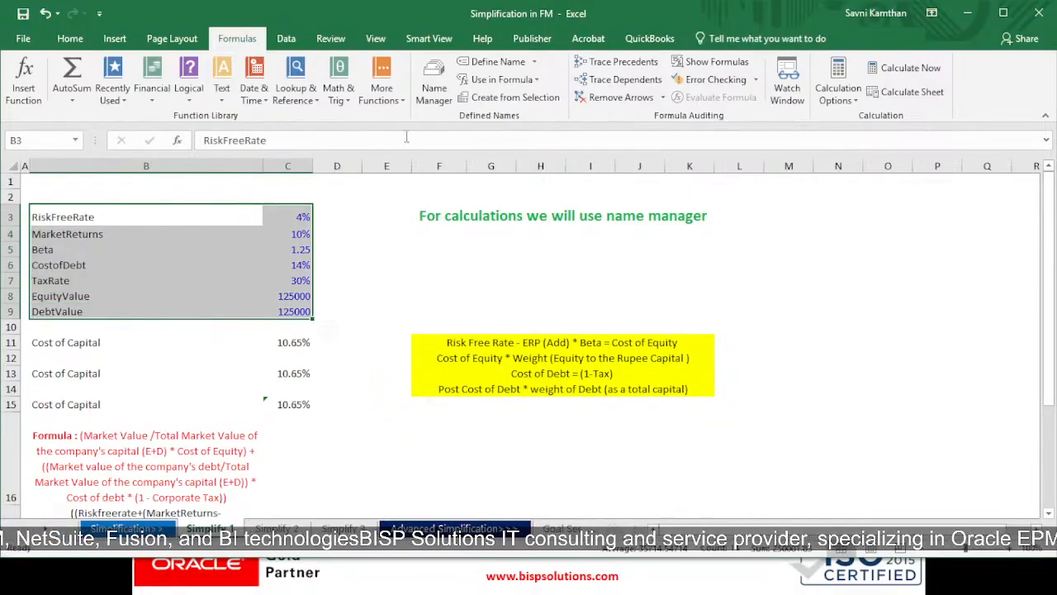
click(511, 99)
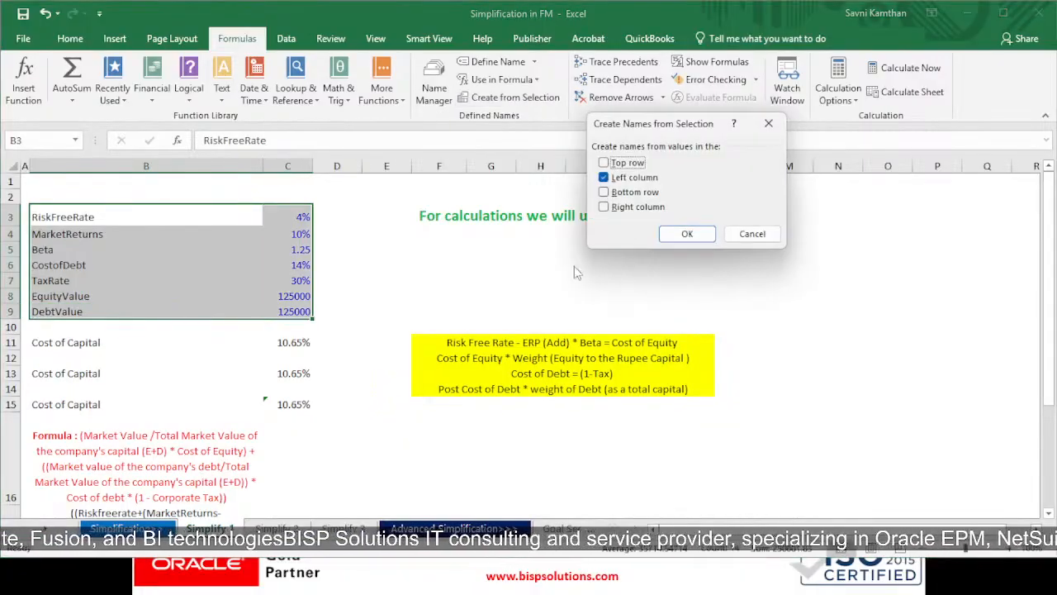
click(685, 235)
click(689, 280)
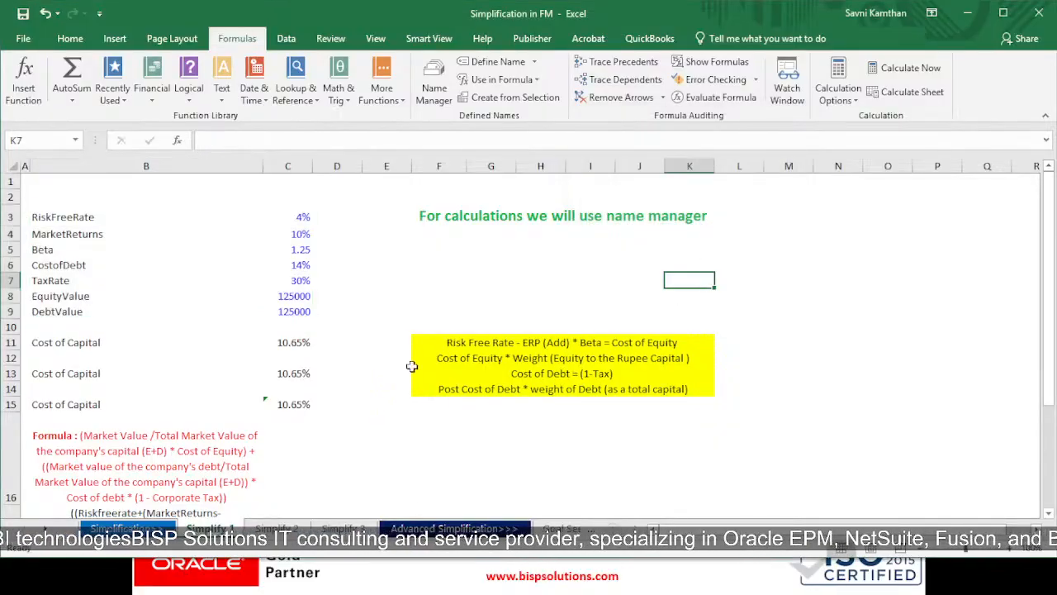
Inspect the Cost of Capital formula in C15 that uses the defined names
double_click(293, 405)
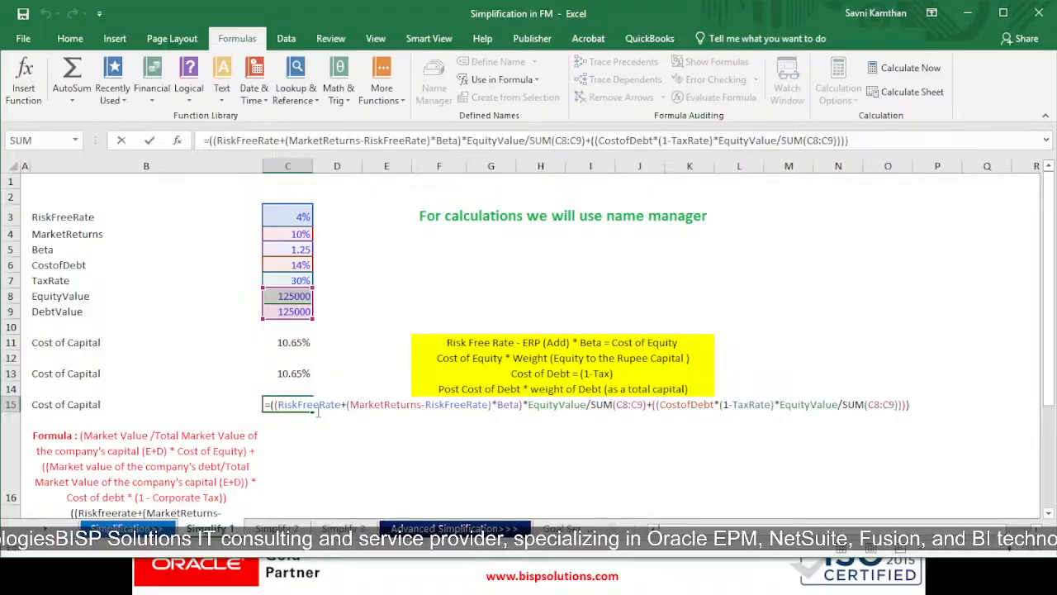
click(914, 401)
click(520, 426)
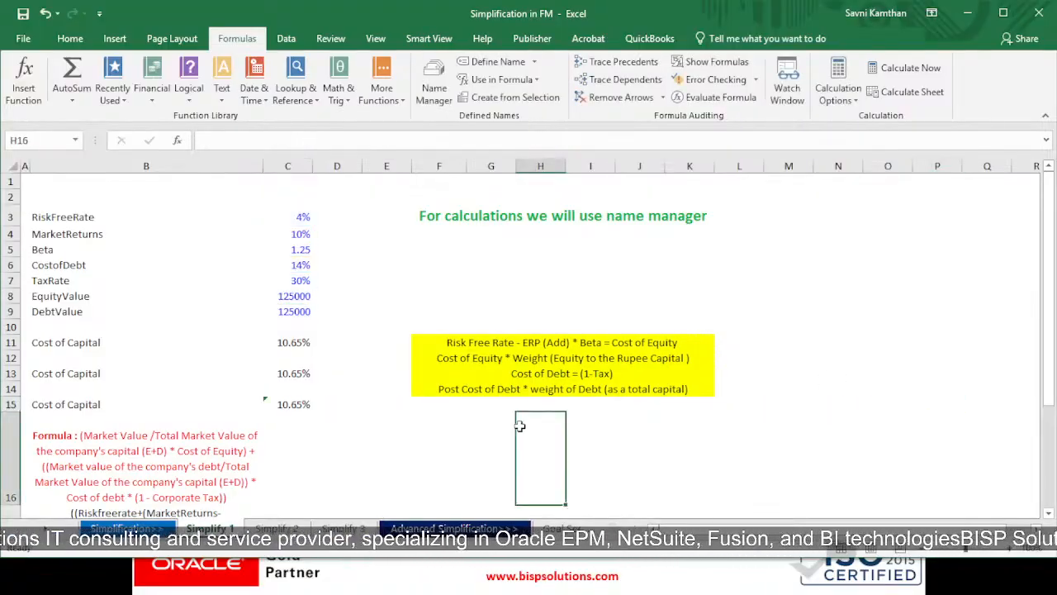
Try the defined name in cell H16 by entering =RiskFreeRate, and discard the entry
text(=risk)
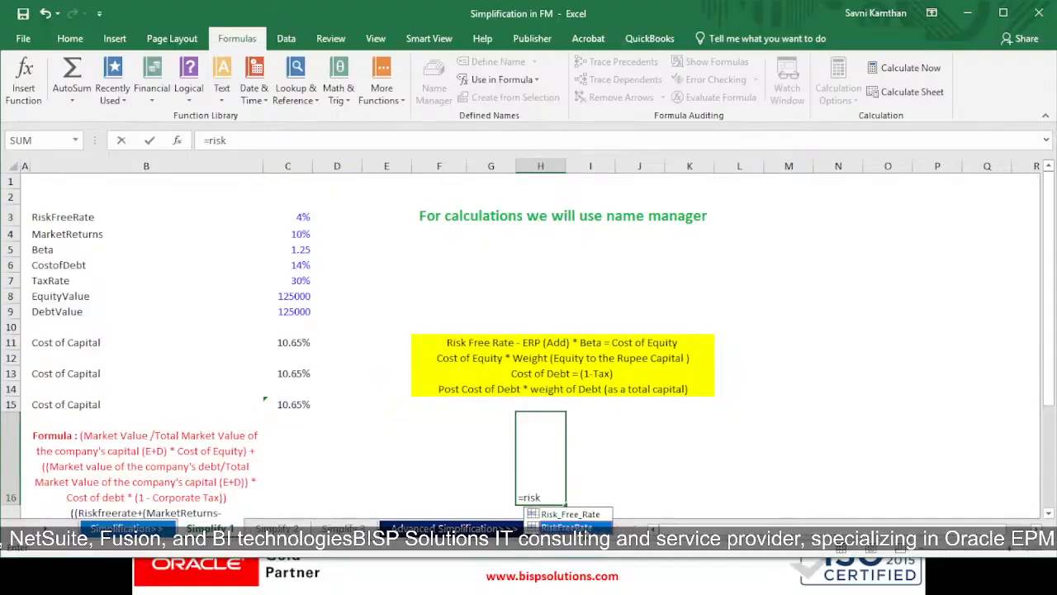
key(Tab)
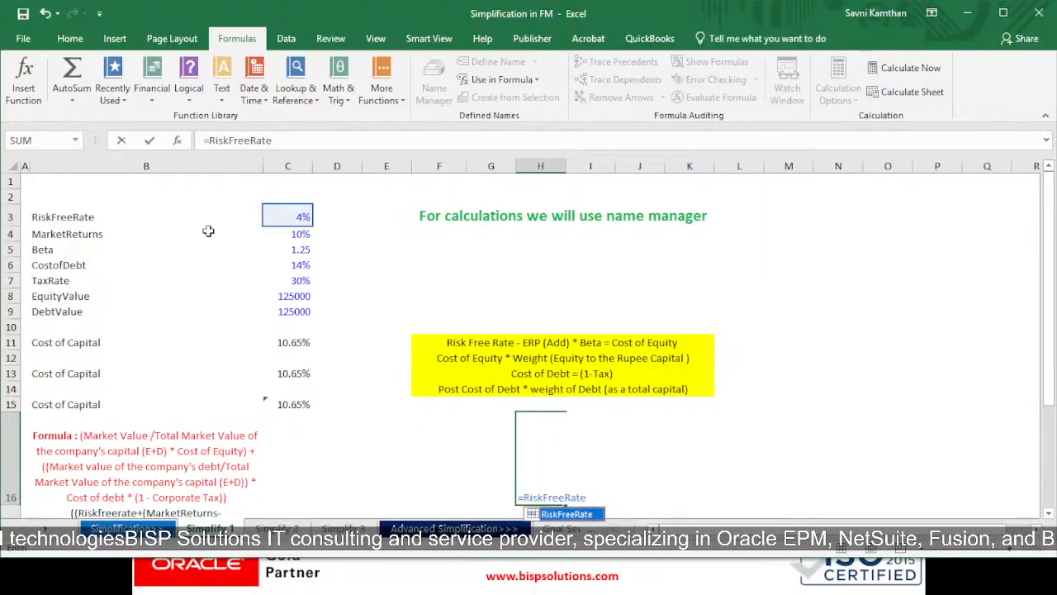
key(BackSpace)
key(BackSpace)
key(BackSpace)
key(BackSpace)
key(BackSpace)
key(BackSpace)
key(BackSpace)
key(BackSpace)
key(BackSpace)
key(BackSpace)
key(BackSpace)
key(BackSpace)
key(BackSpace)
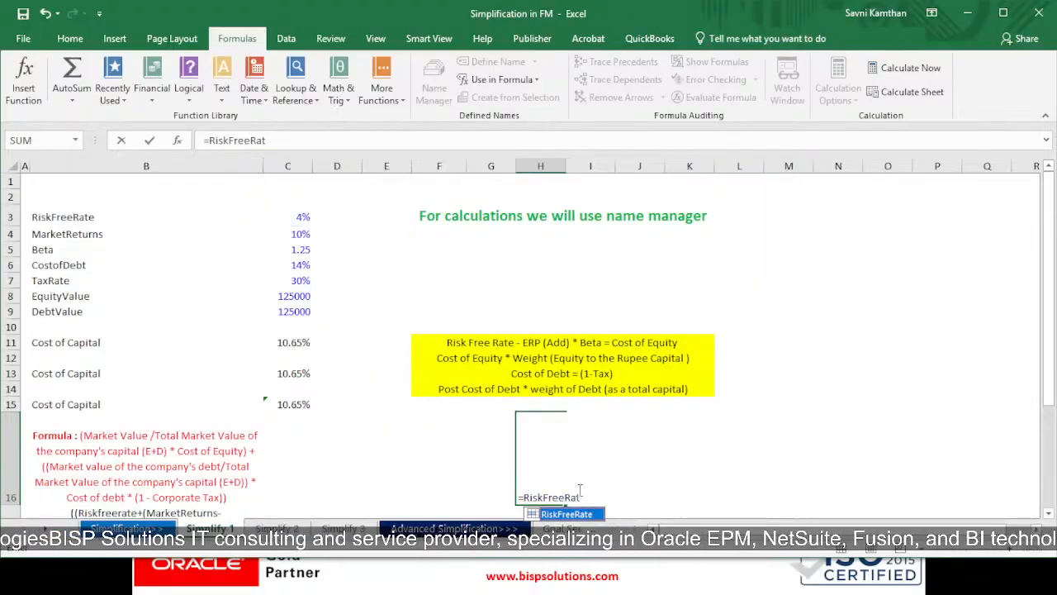
Review the named references in the C15 Cost of Capital formula again without changing it
click(335, 404)
click(285, 404)
double_click(279, 404)
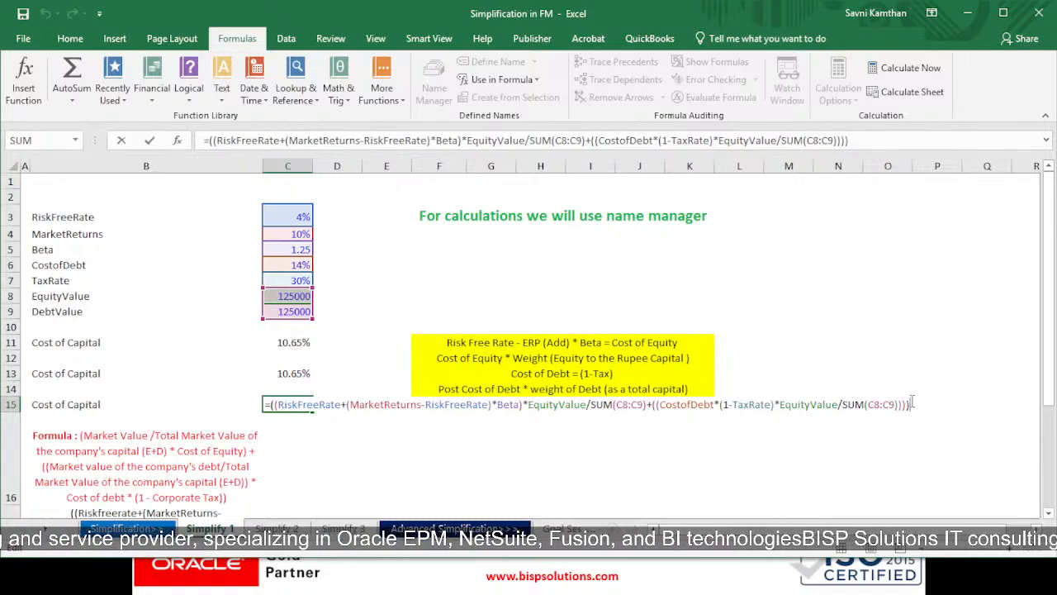
key(Escape)
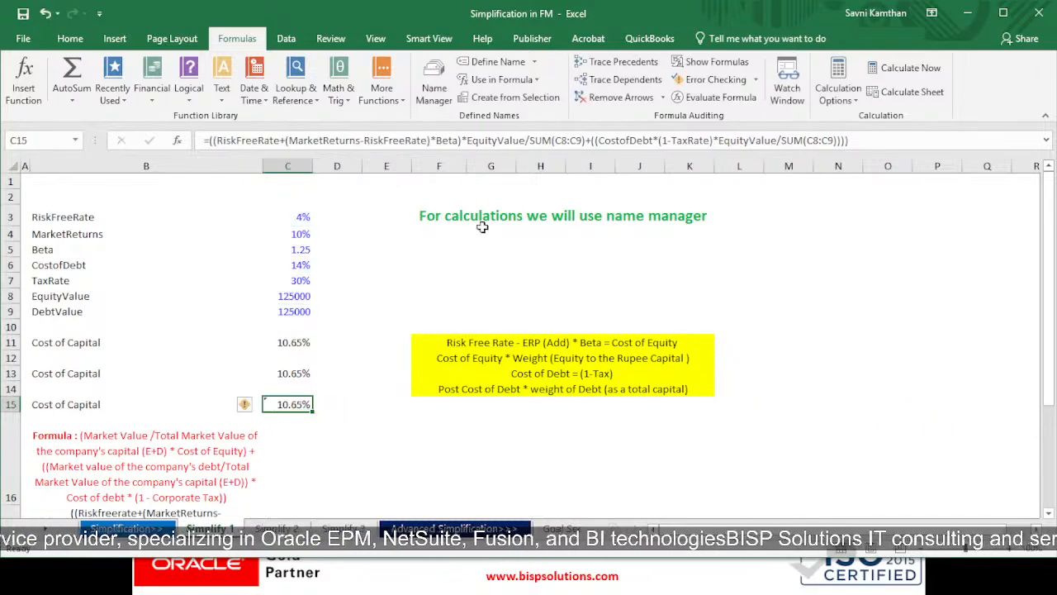
double_click(306, 404)
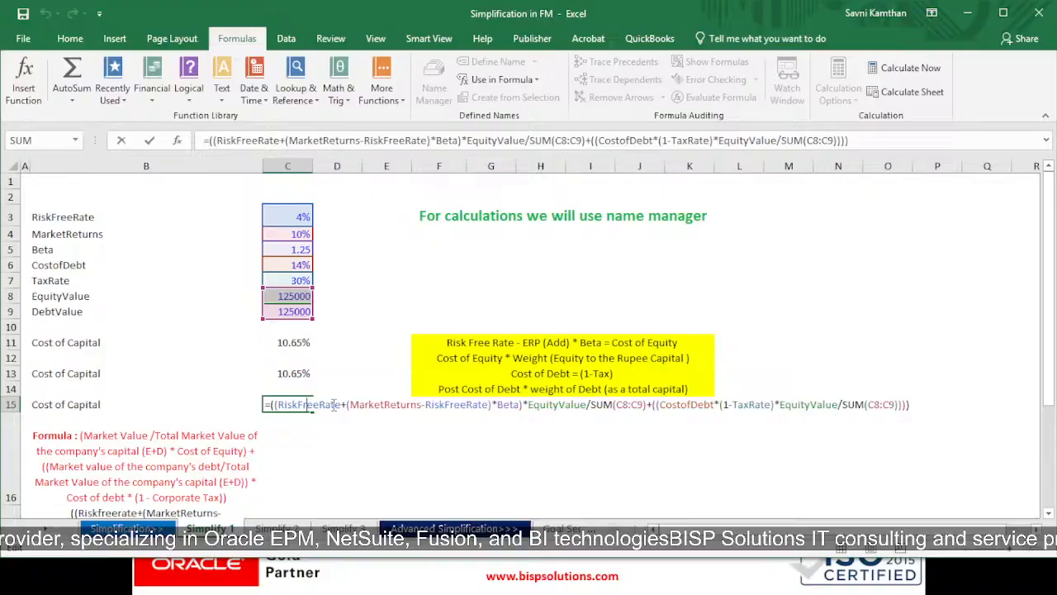
click(913, 403)
key(Return)
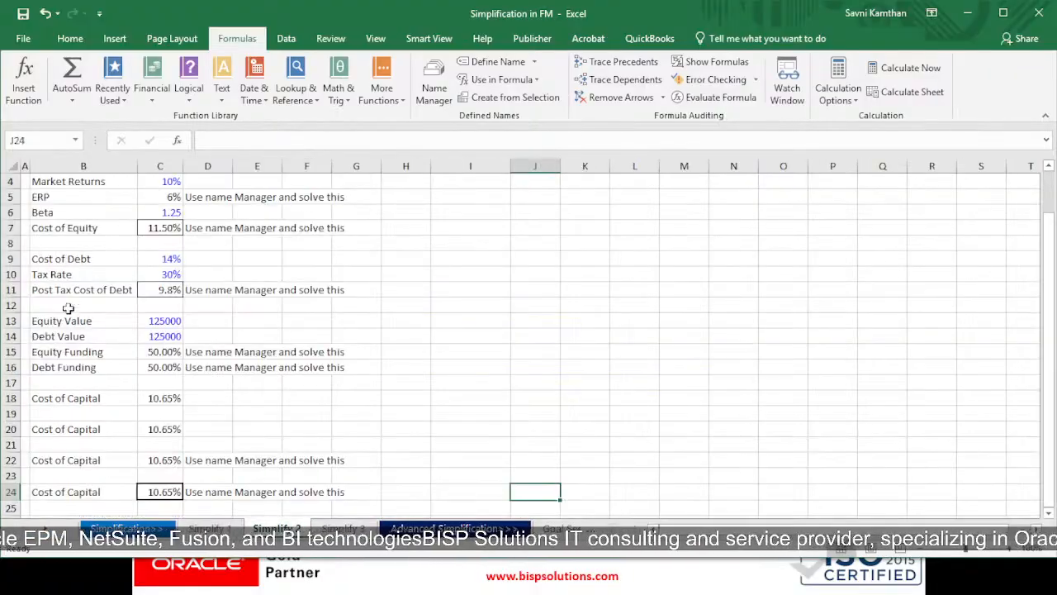
Switch to the Simplify 2 sheet and examine the Risk Free Rate and Market Returns inputs and the ERP and Cost of Equity formulas
scroll(181, 372, down, 3)
scroll(300, 307, up, 4)
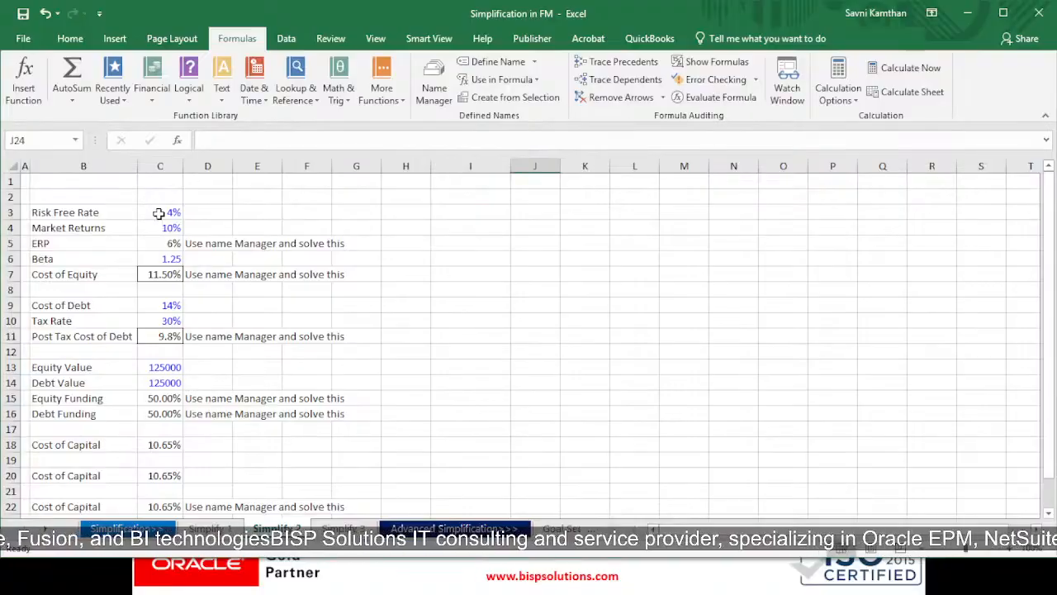
drag(164, 212, 162, 232)
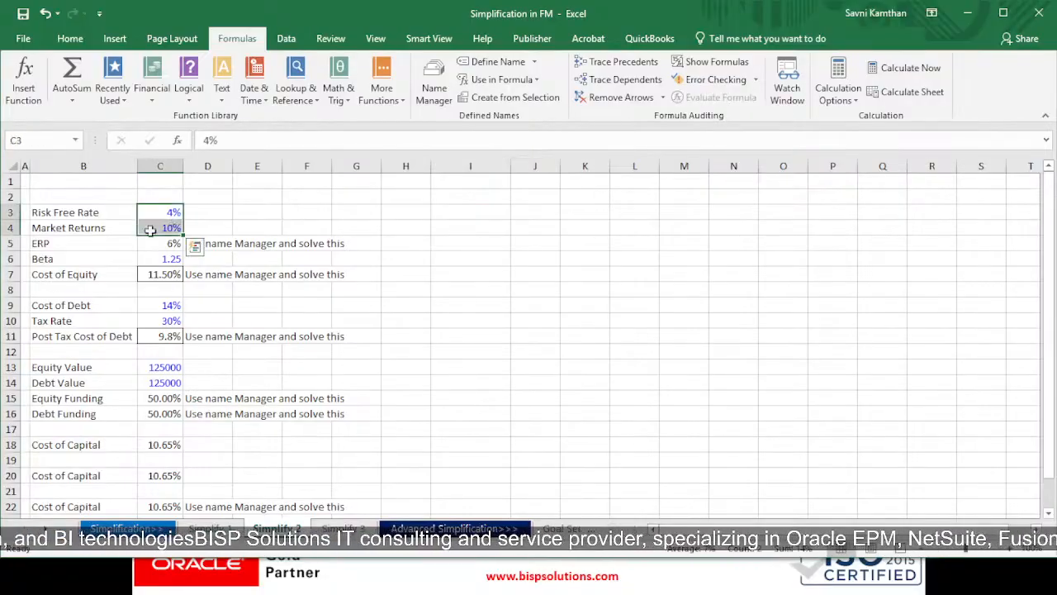
drag(101, 214, 152, 222)
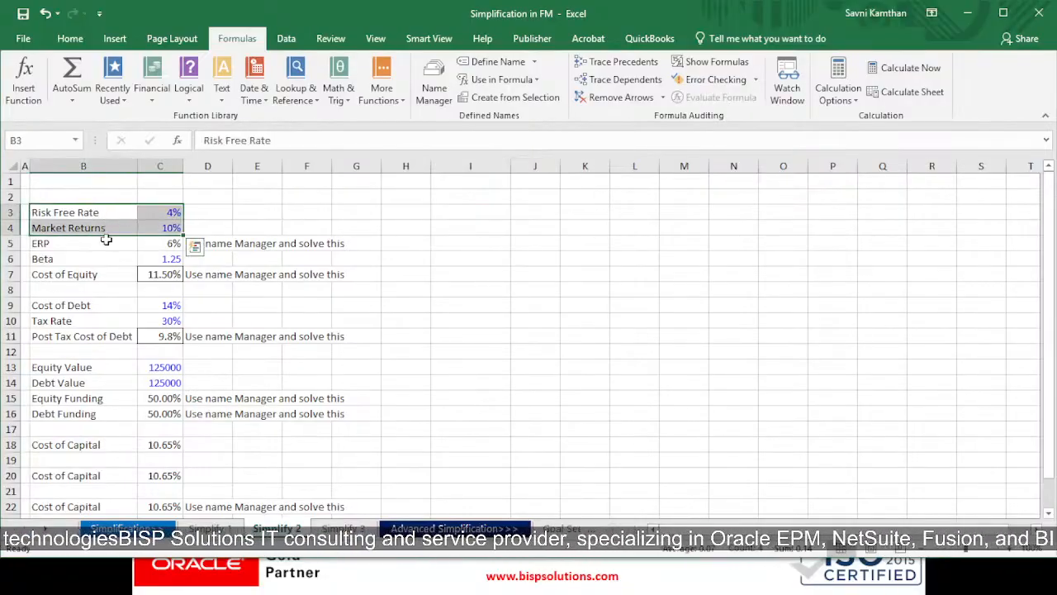
click(107, 240)
double_click(160, 241)
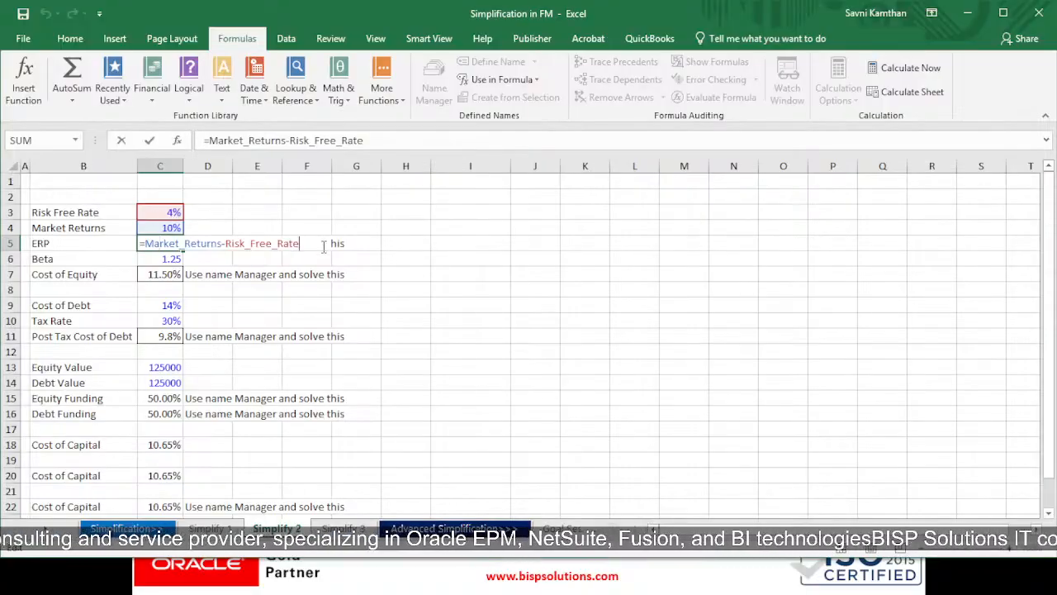
key(Return)
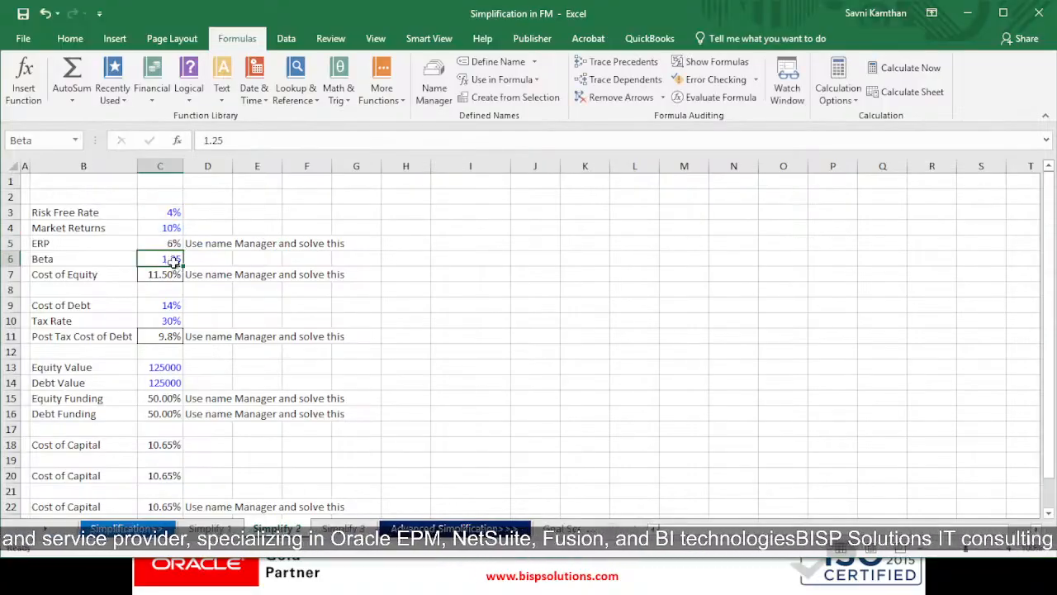
double_click(175, 273)
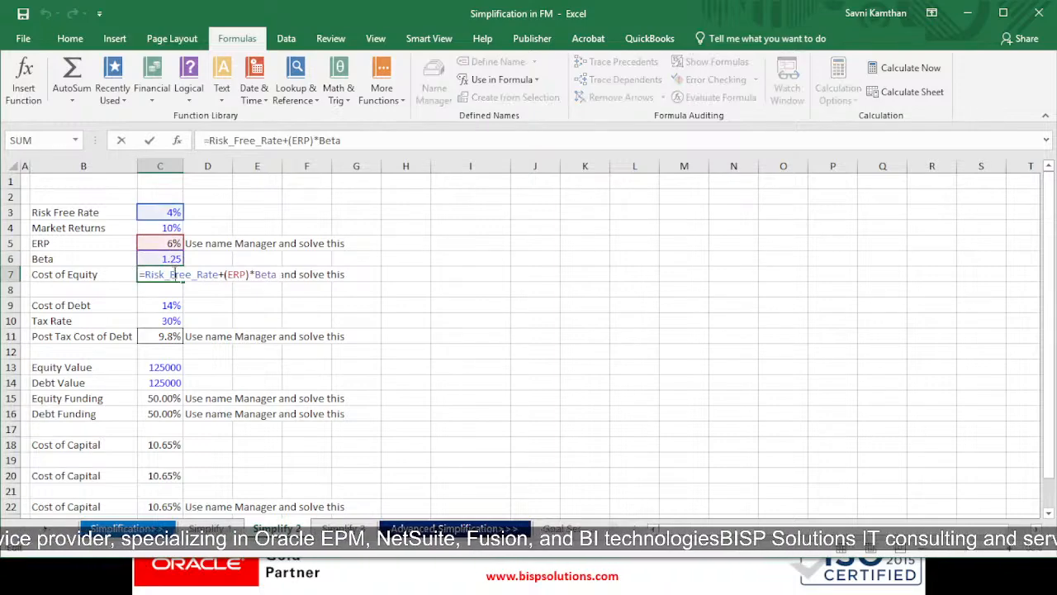
click(289, 275)
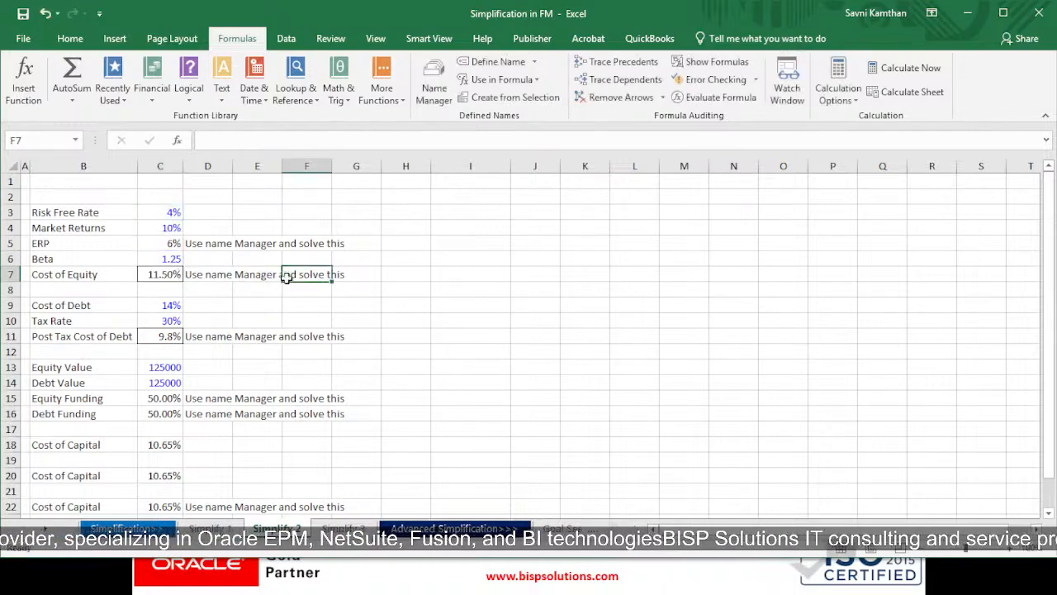
Examine the Cost of Debt and Tax Rate inputs and the Post Tax Cost of Debt formula in C11
click(169, 307)
click(172, 318)
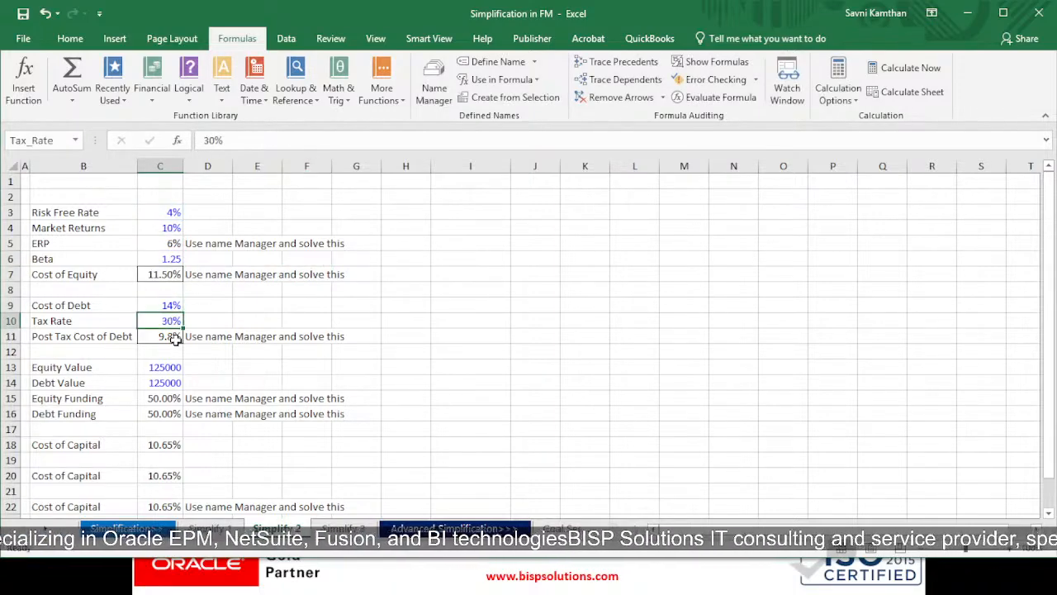
click(171, 338)
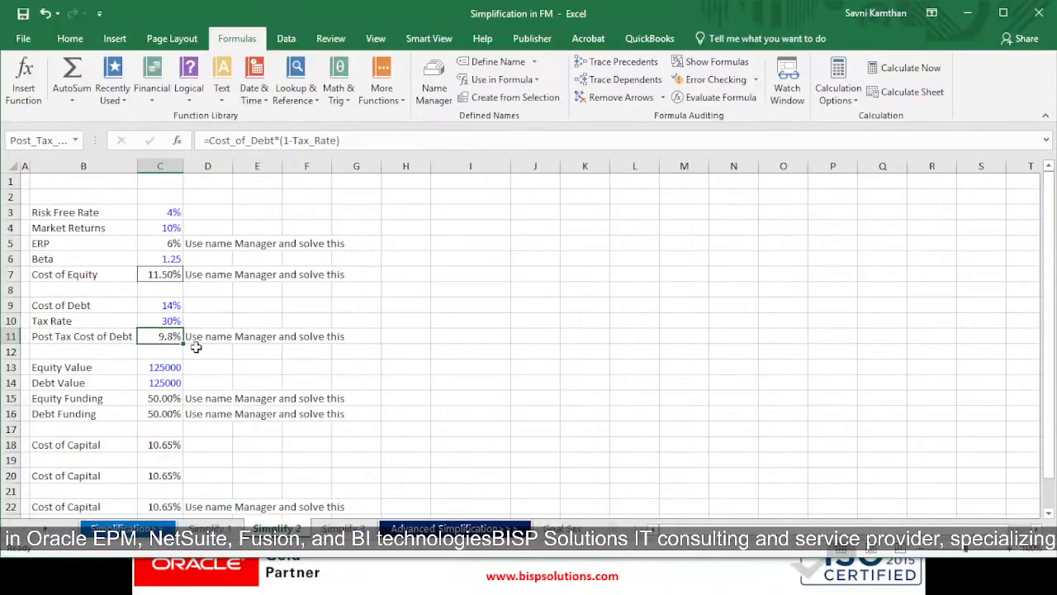
Examine the Equity Value and Debt Value inputs and the Equity Funding and Debt Funding formulas in C15 and C16
scroll(179, 355, down, 1)
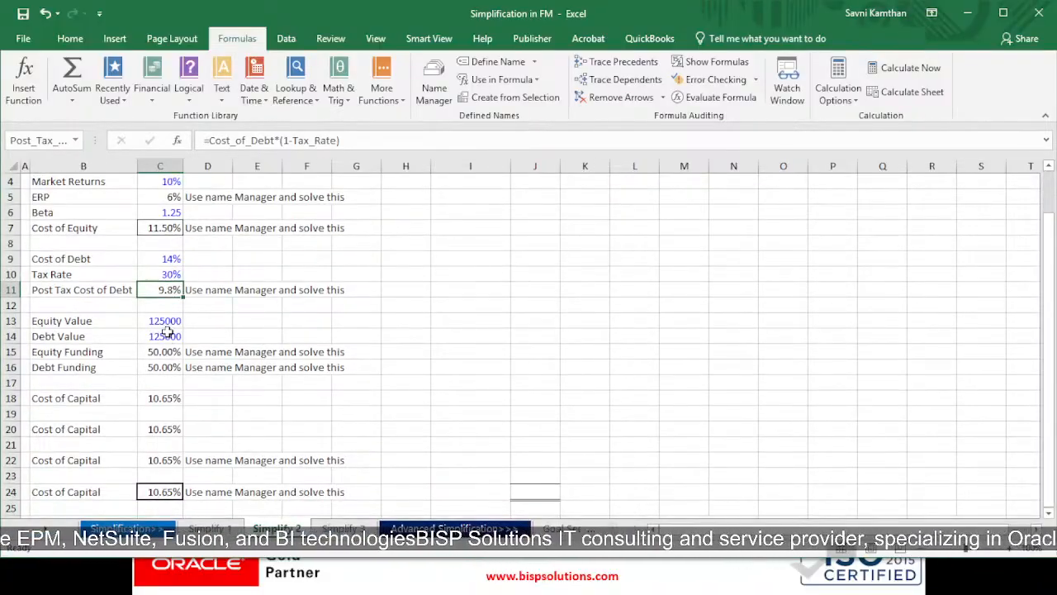
drag(163, 325, 164, 338)
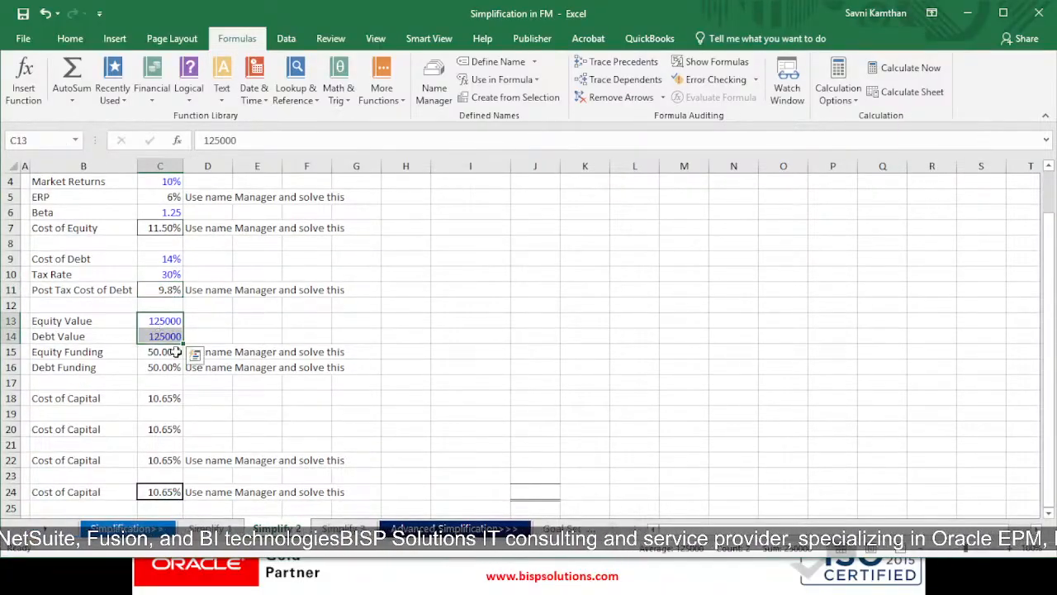
click(163, 352)
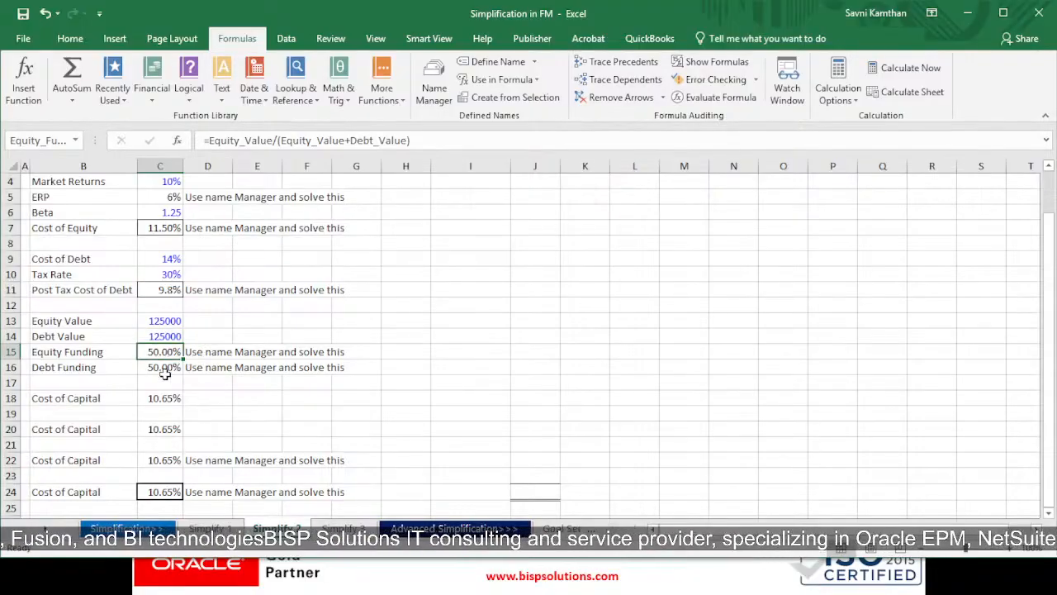
click(162, 365)
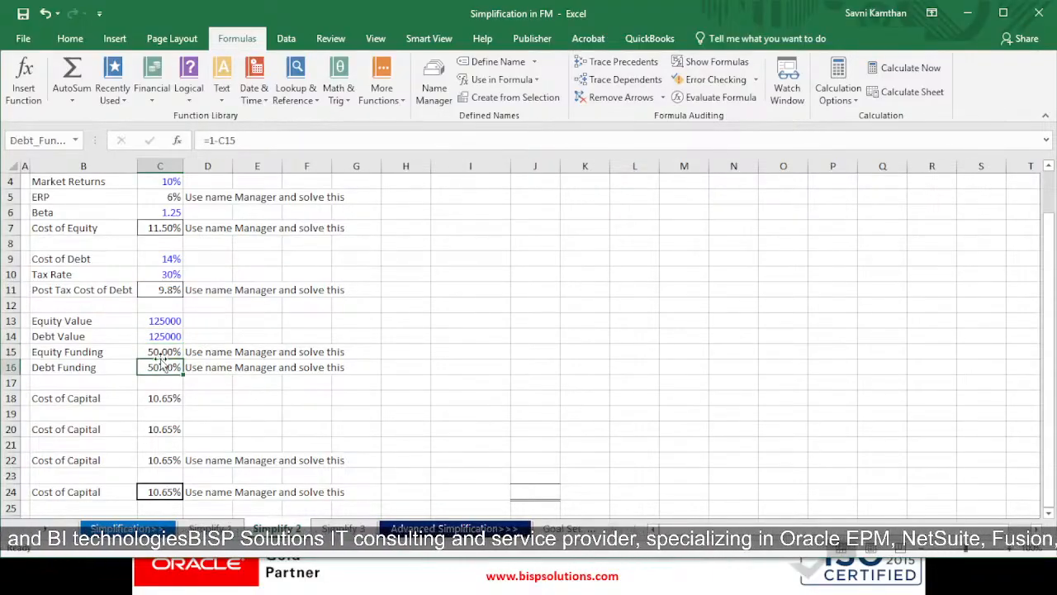
double_click(165, 354)
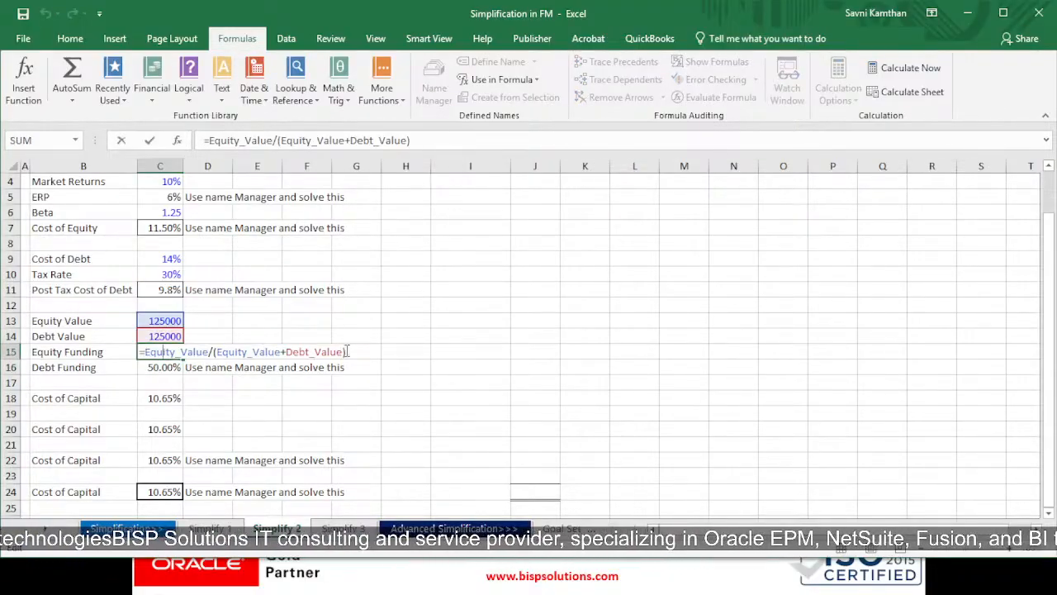
key(Return)
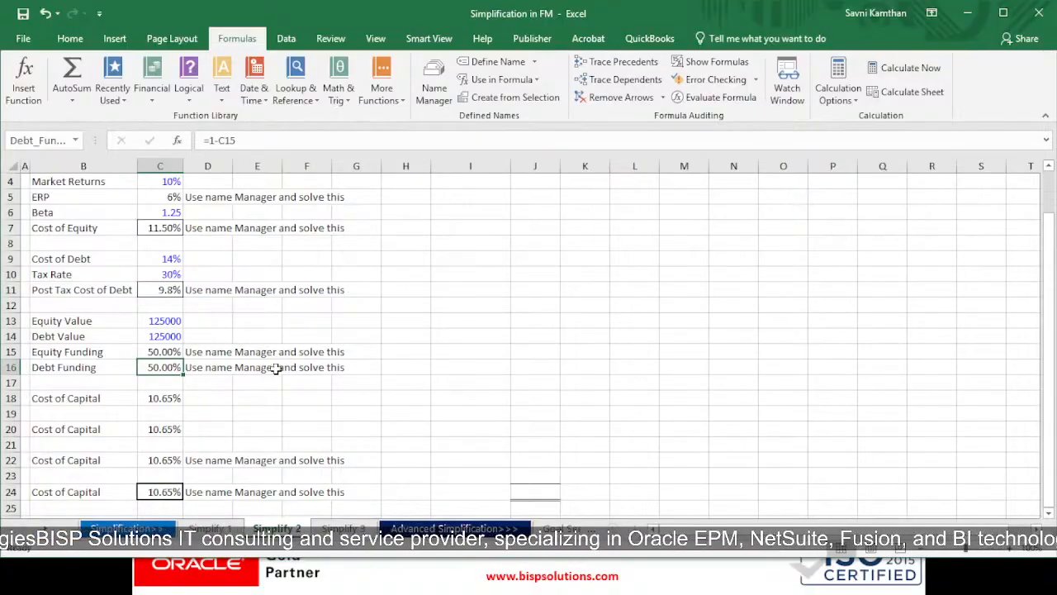
Compare the four Cost of Capital formulas in C18, C20, C22 and C24
scroll(216, 322, up, 1)
scroll(124, 322, down, 2)
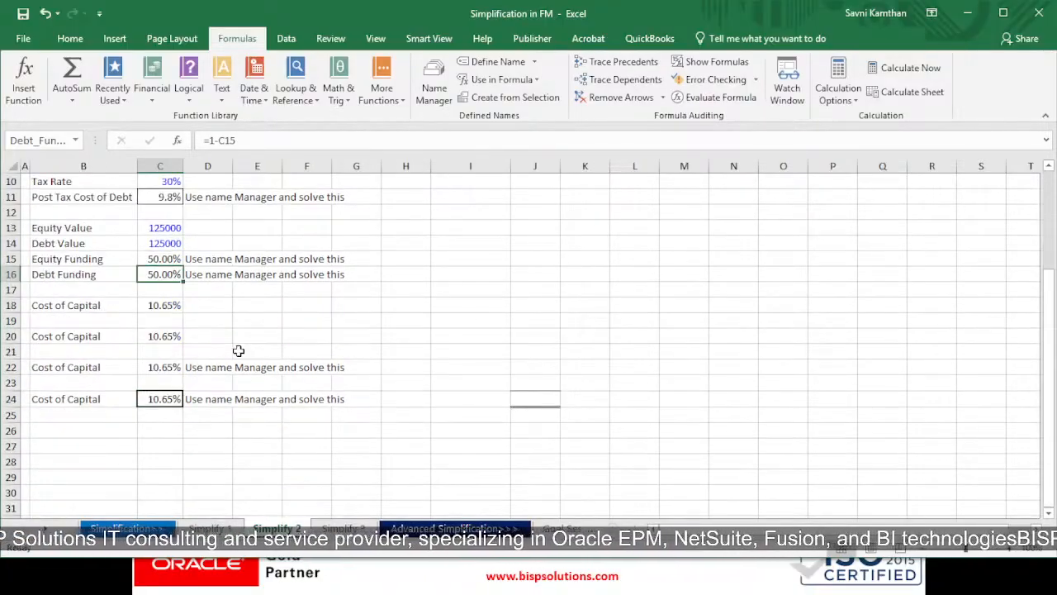
click(166, 306)
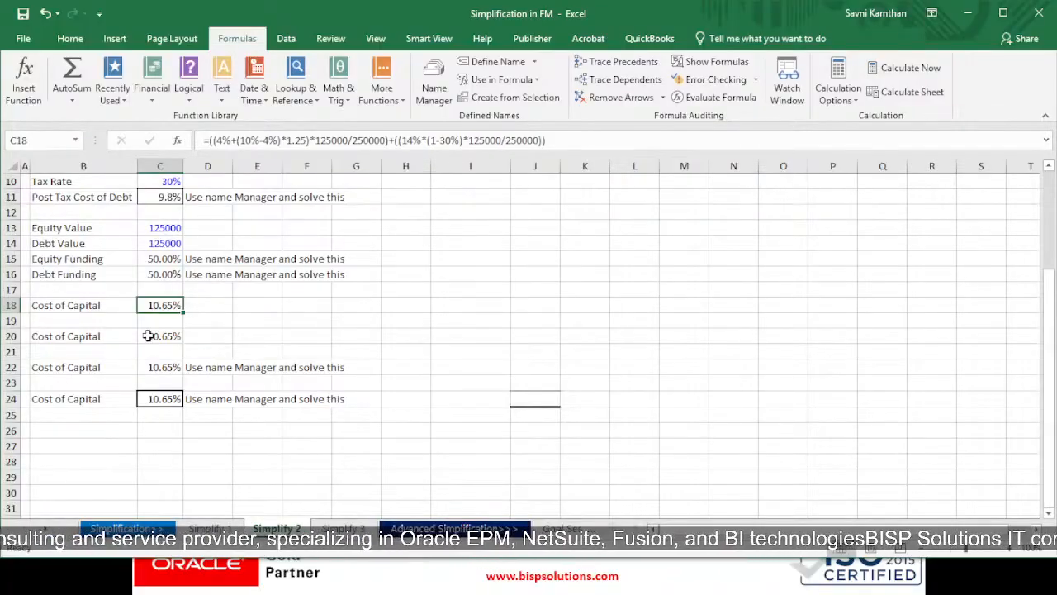
click(148, 336)
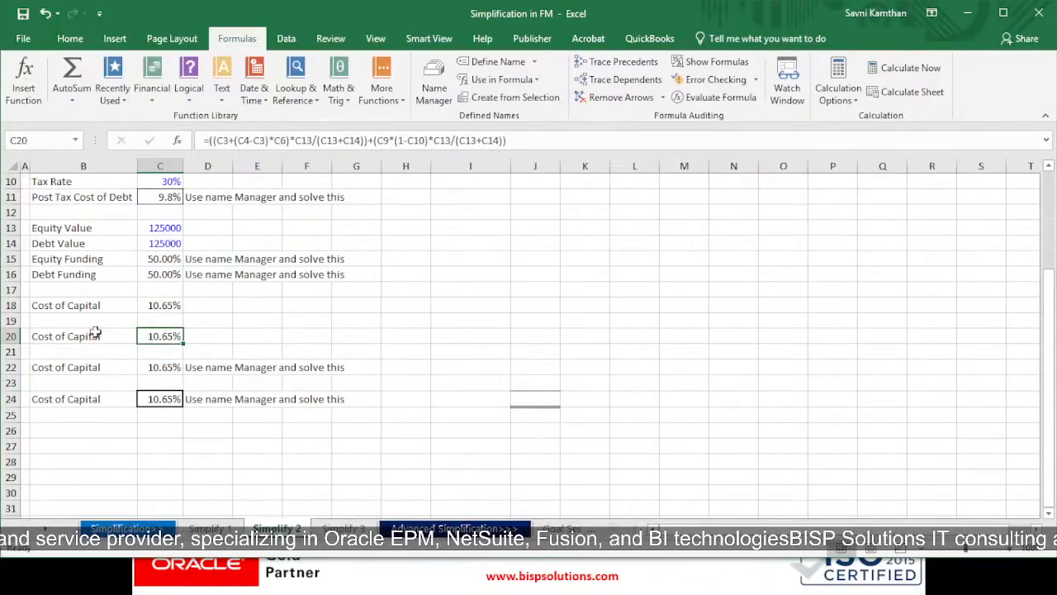
click(168, 365)
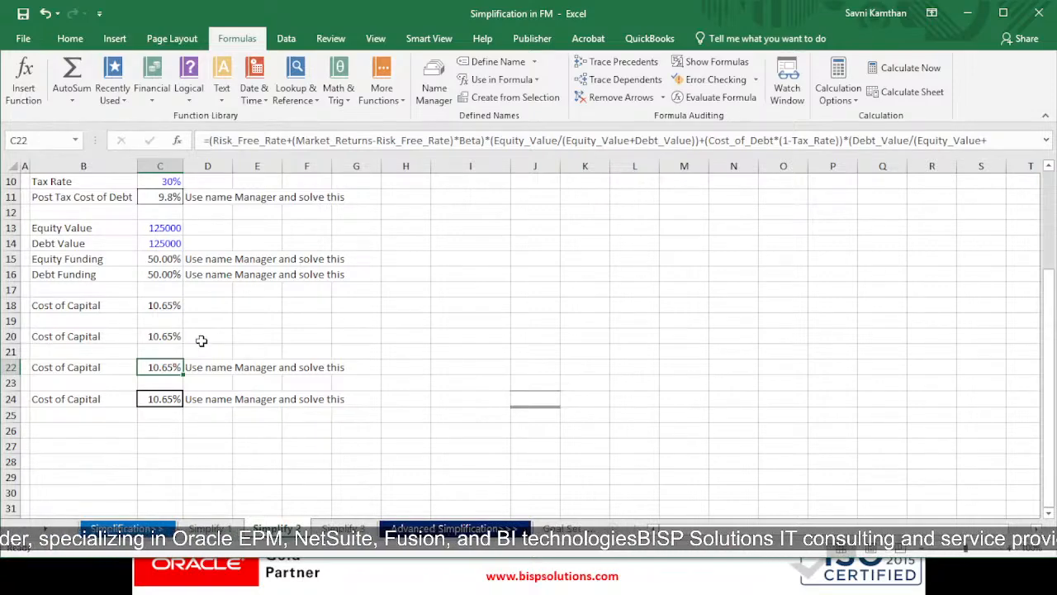
click(152, 397)
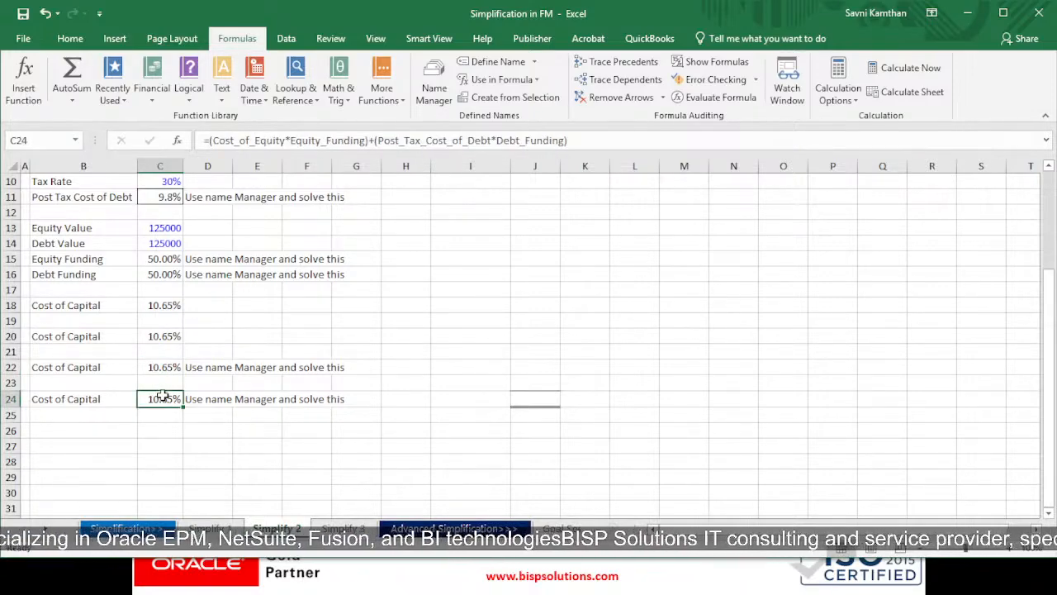
Trace the named references in the C24 Cost of Capital formula to their source cells, leaving the formula unchanged
double_click(163, 396)
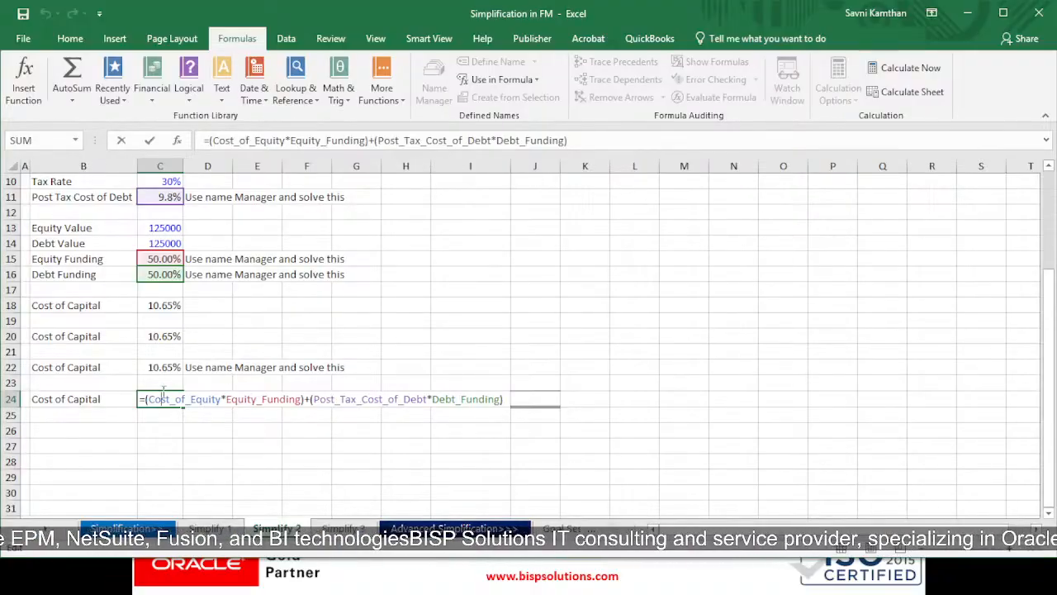
scroll(217, 368, up, 3)
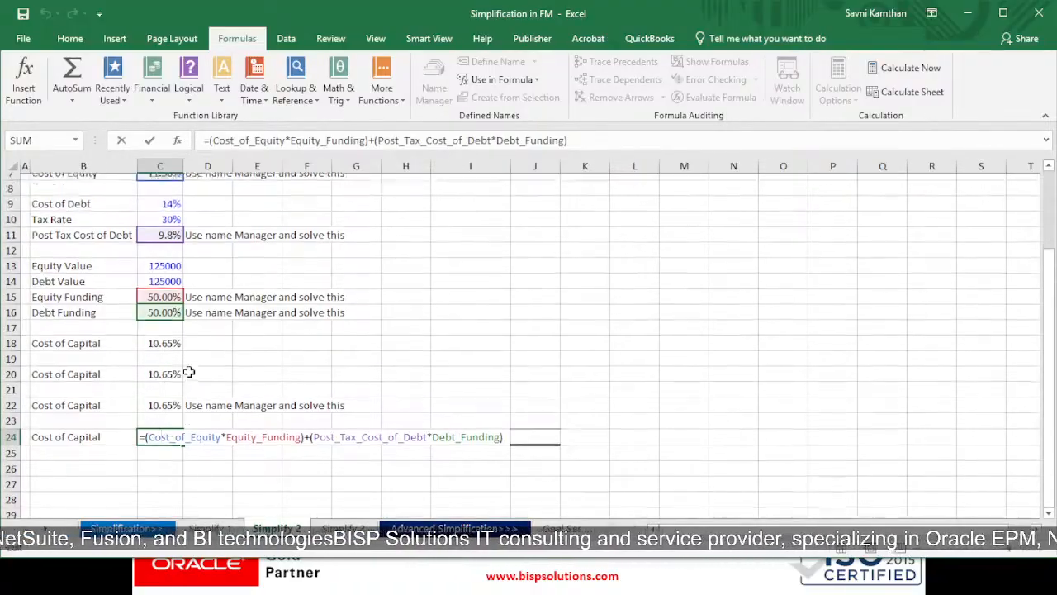
scroll(207, 337, down, 2)
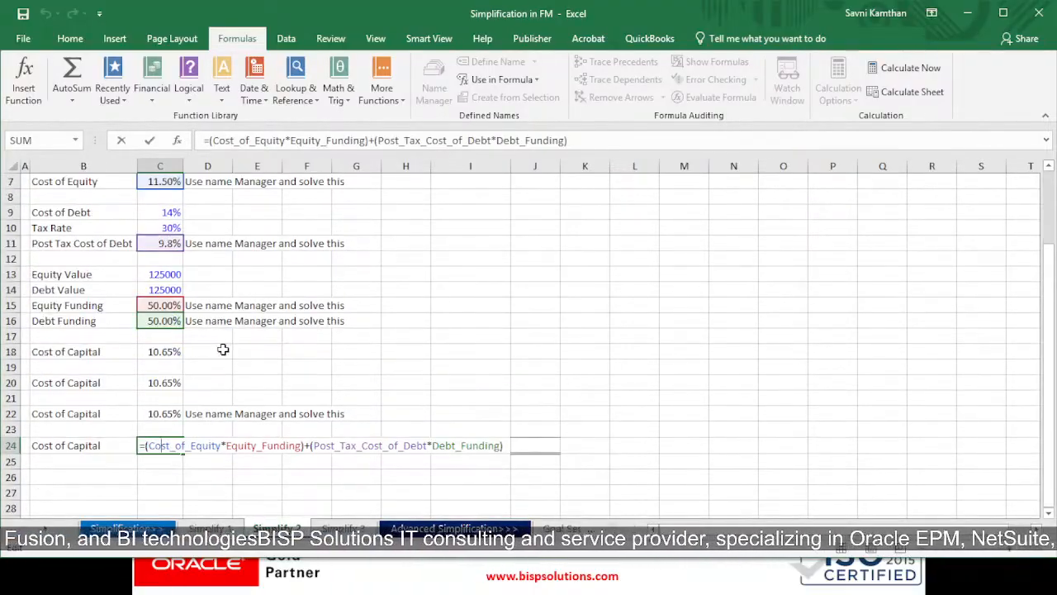
scroll(188, 353, up, 1)
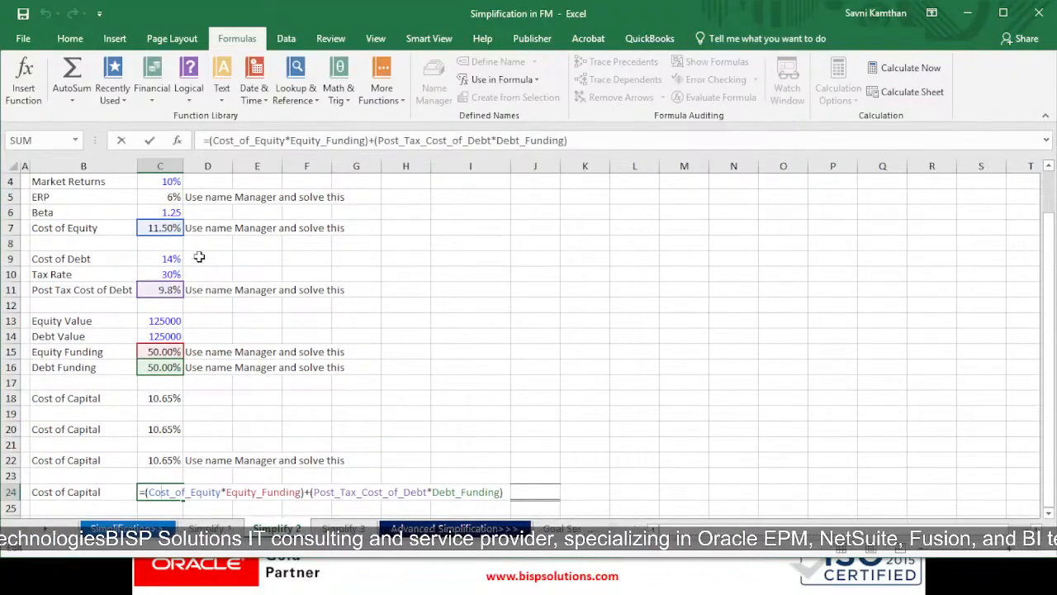
click(105, 227)
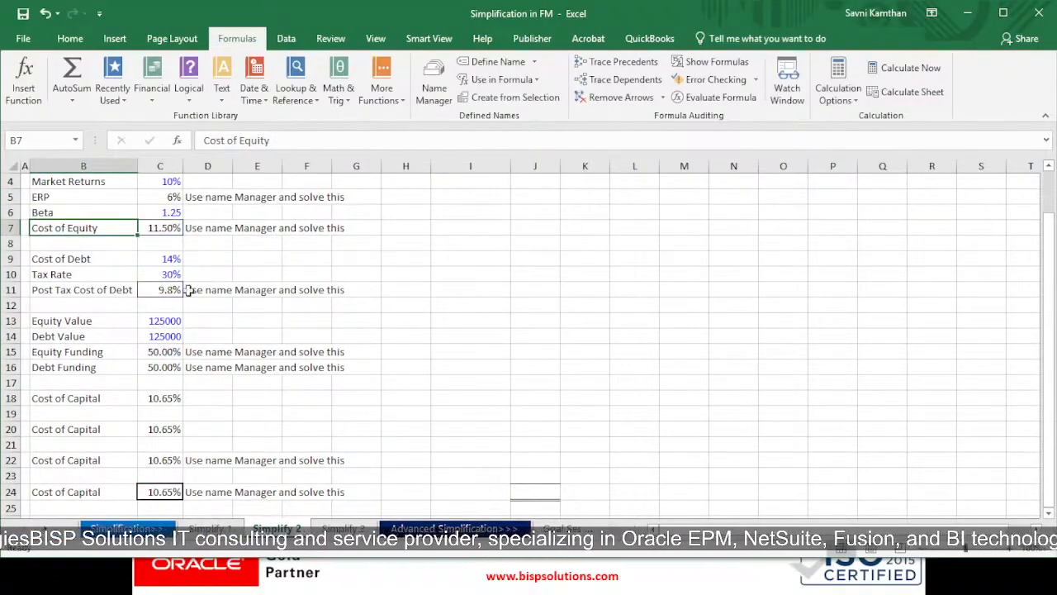
double_click(160, 495)
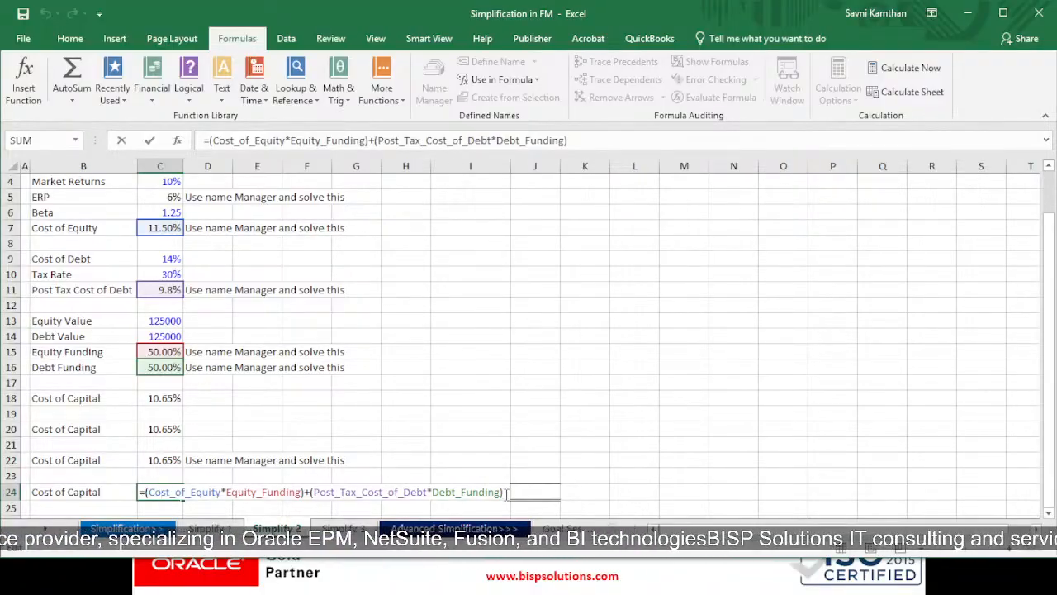
key(Return)
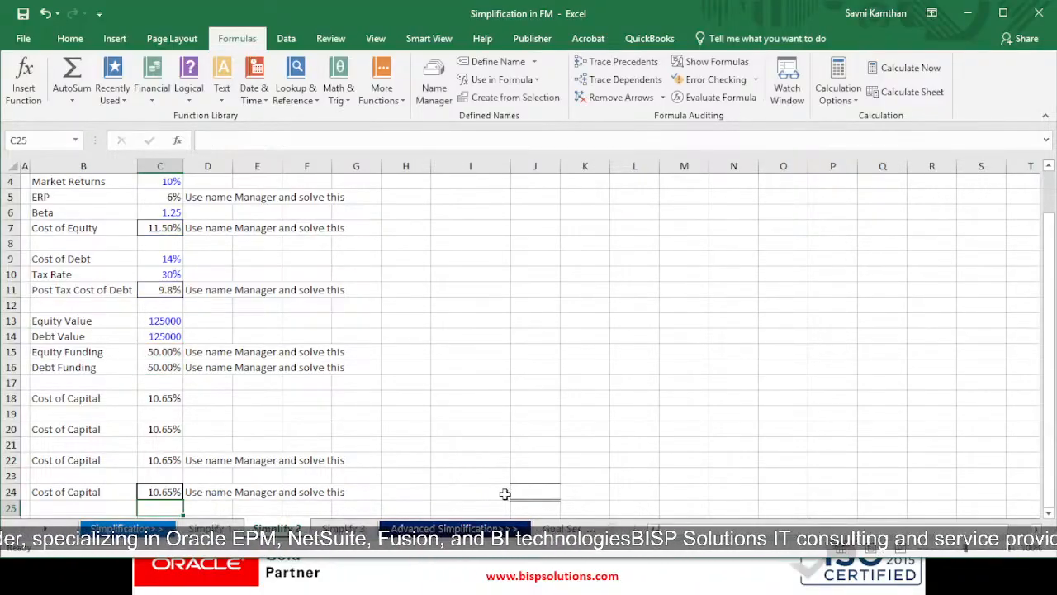
scroll(278, 421, up, 1)
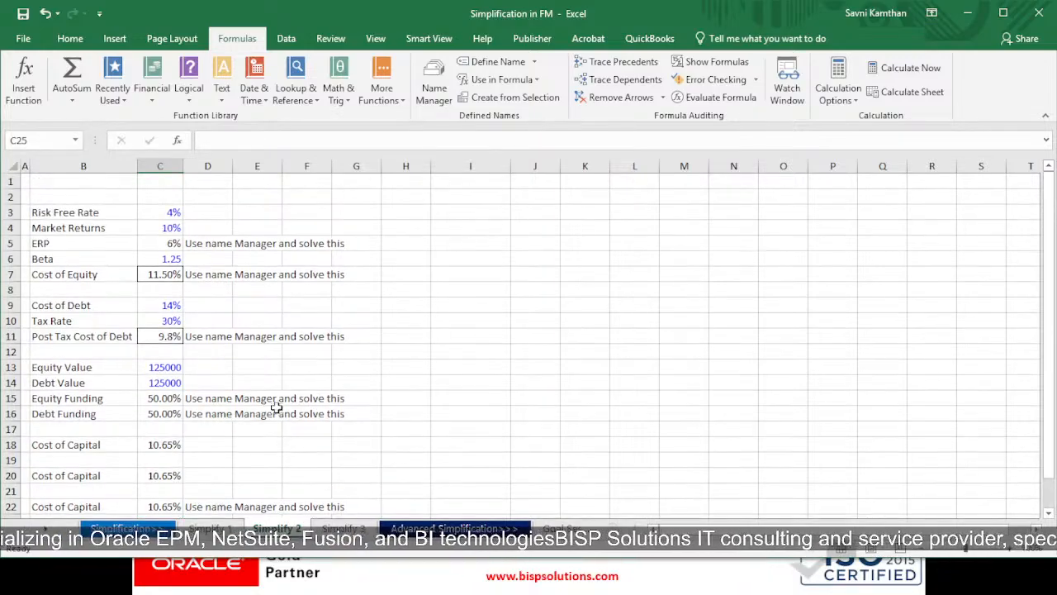
Switch to the Simplify 3 sheet and examine the D/E Ratio in C2, the nested IF formula in C3 and the Coupon Rate column
click(347, 528)
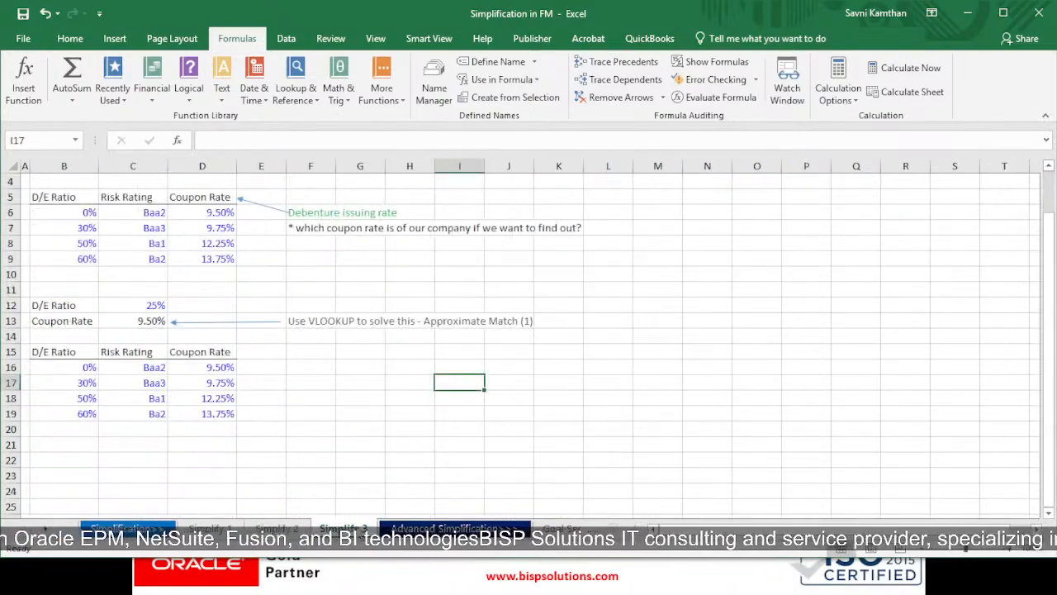
scroll(208, 327, up, 1)
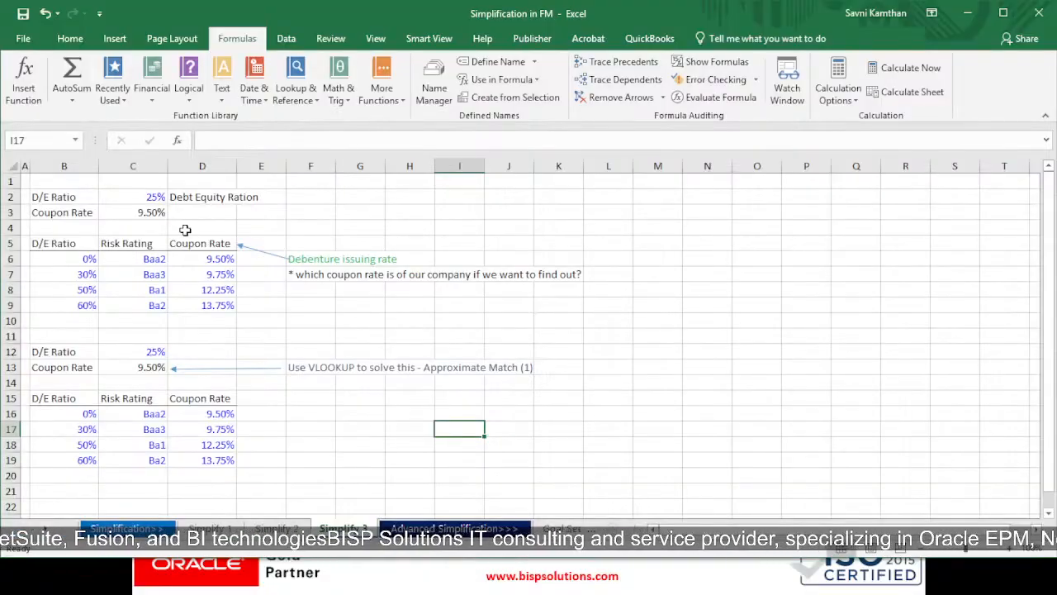
click(161, 198)
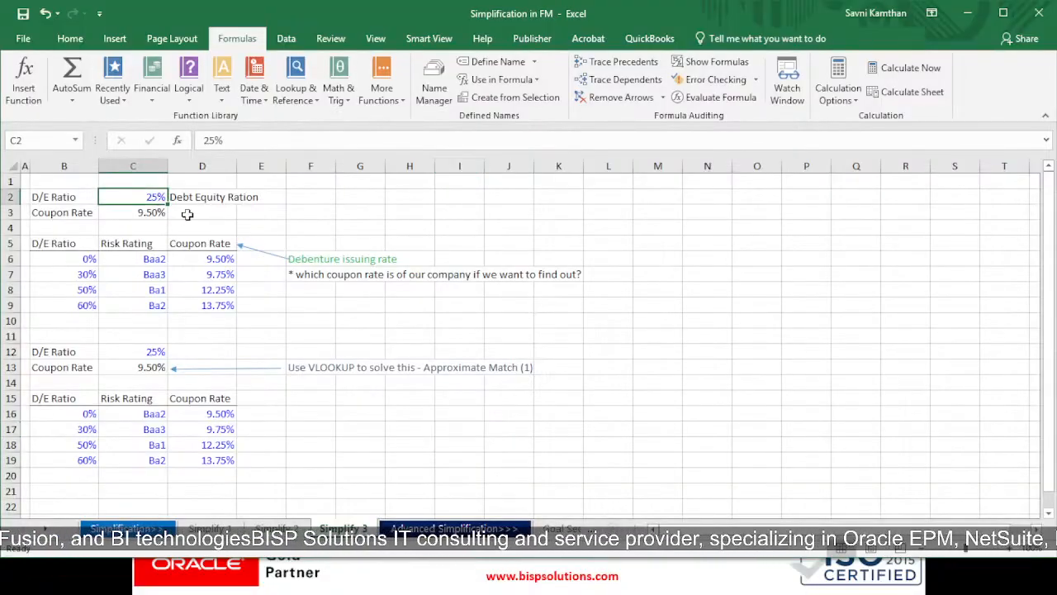
click(142, 212)
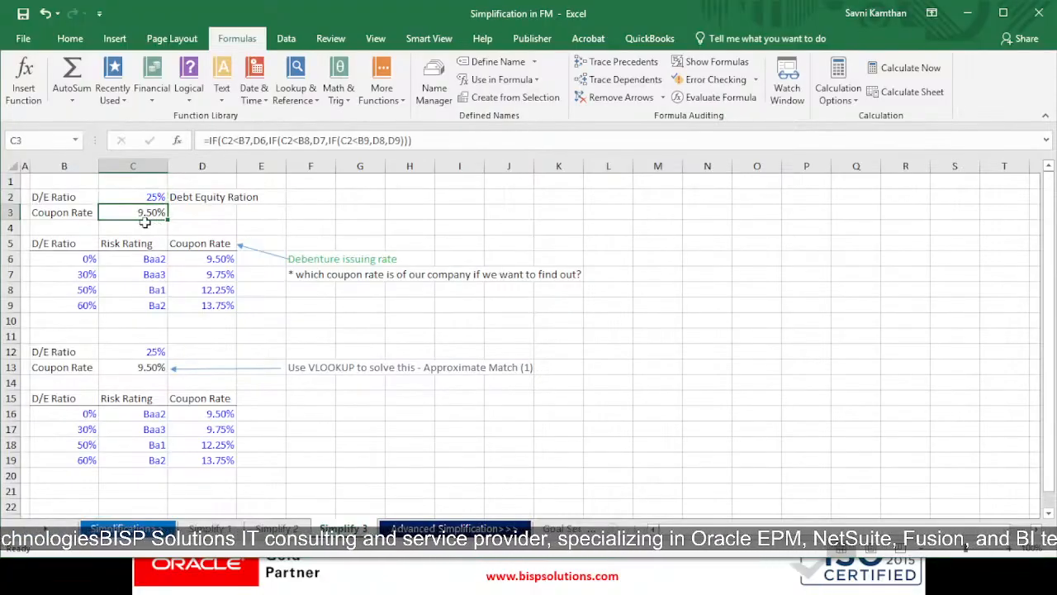
double_click(152, 212)
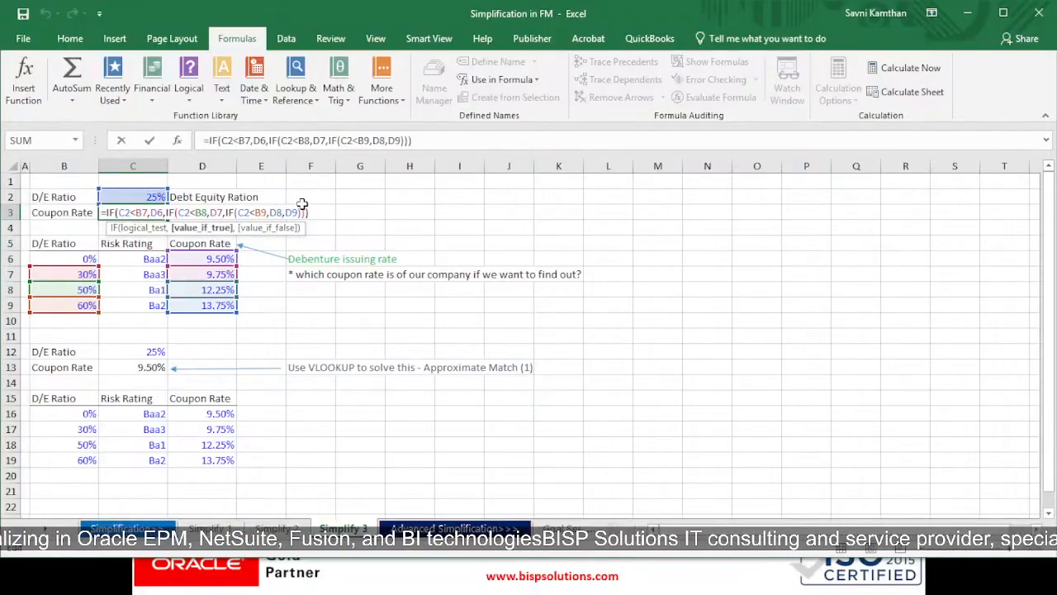
key(Return)
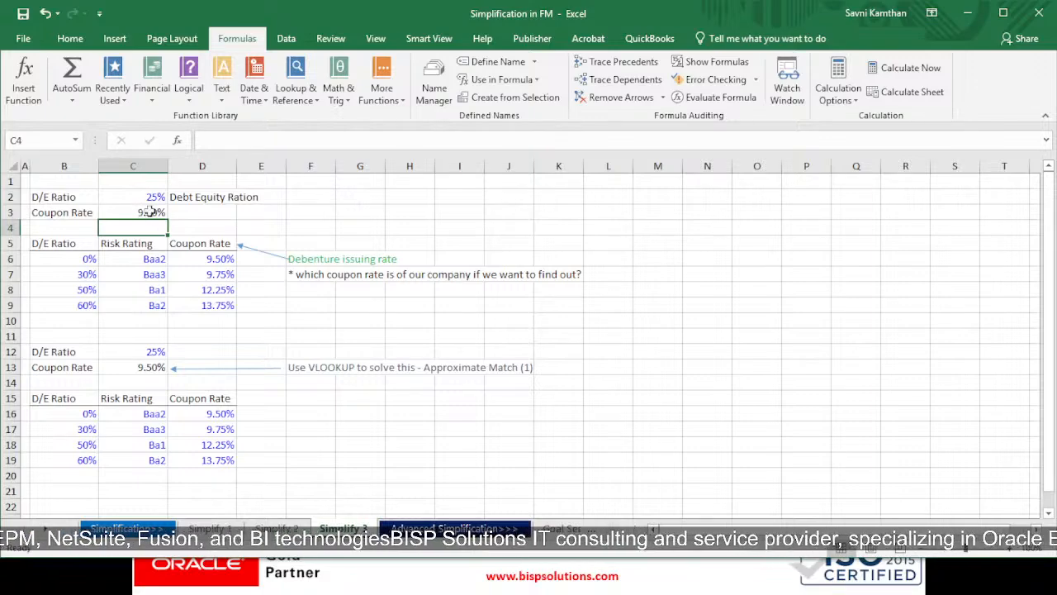
click(208, 258)
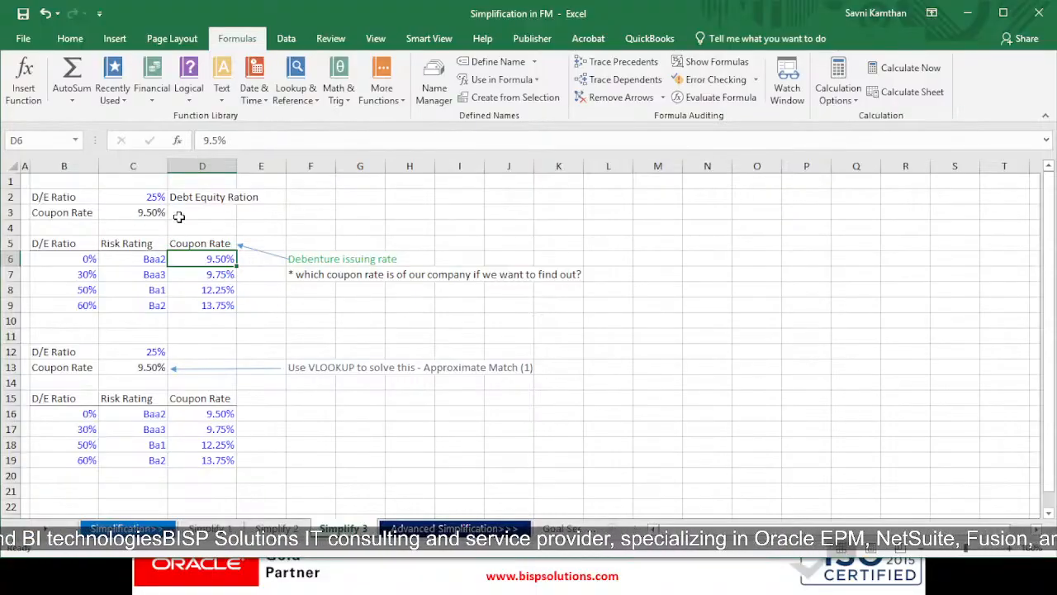
click(229, 245)
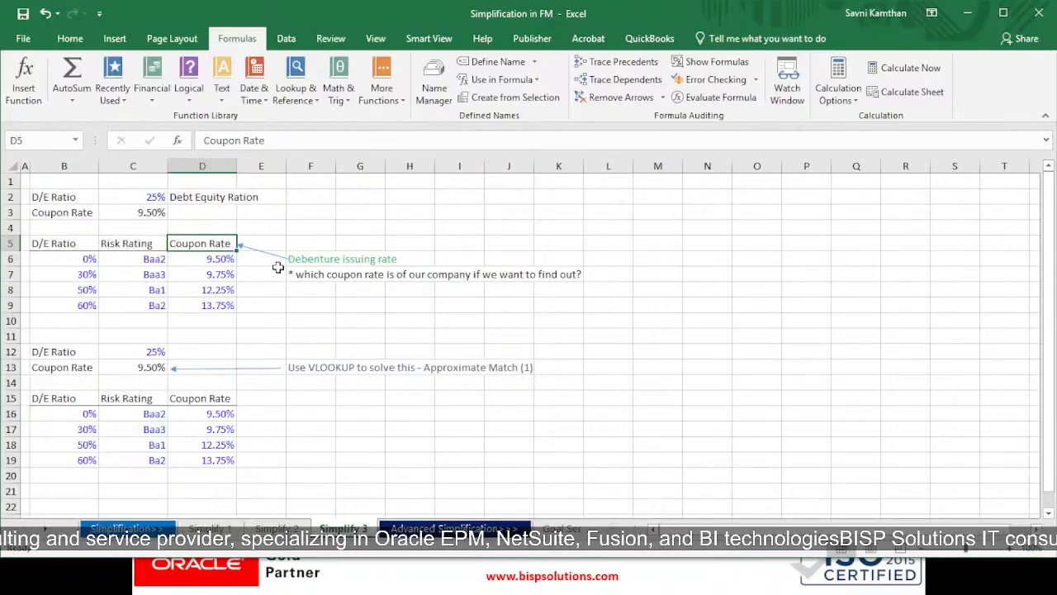
Examine the D/E Ratio input in C12 and the VLOOKUP Coupon Rate formula in C13 without changing them
scroll(264, 289, down, 3)
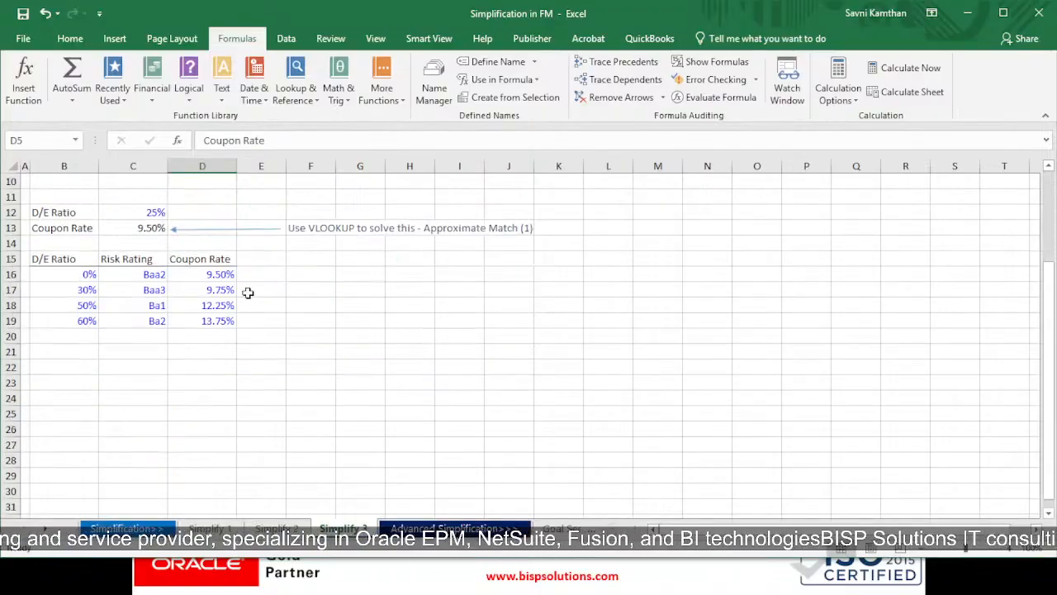
click(63, 215)
click(118, 215)
scroll(119, 216, up, 3)
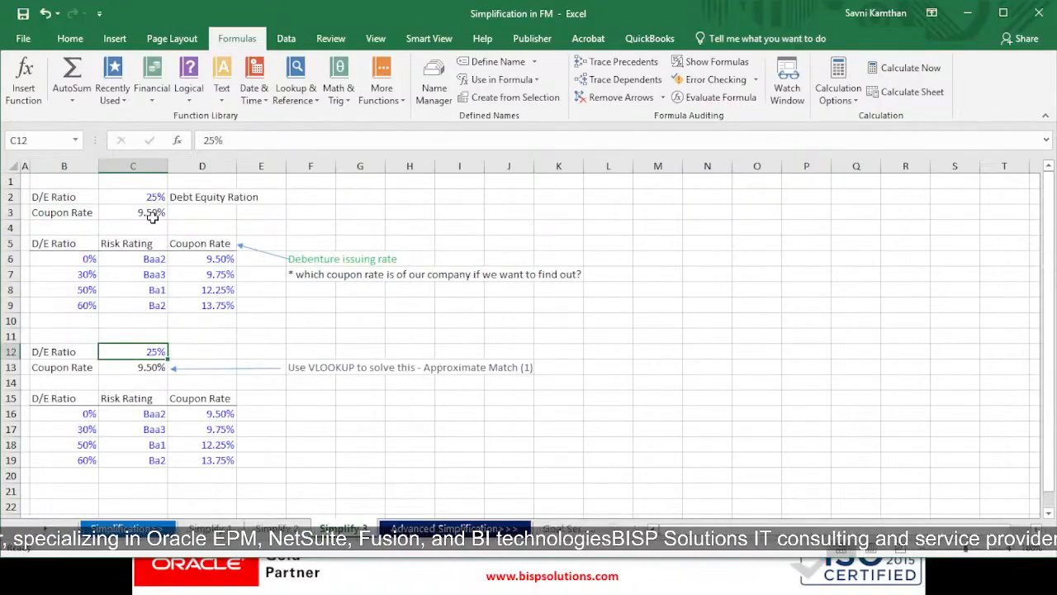
double_click(147, 366)
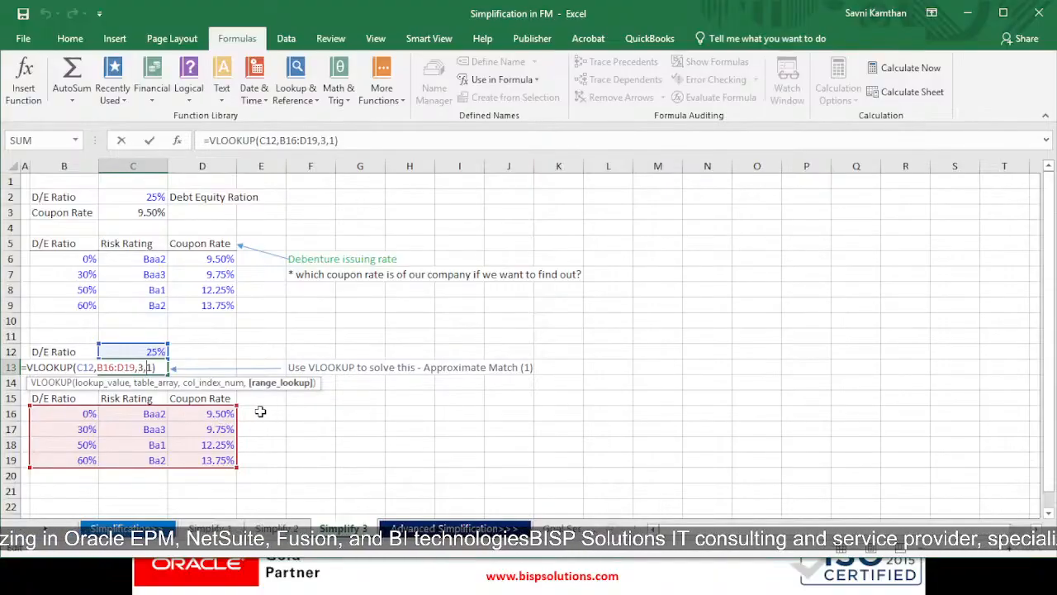
key(Return)
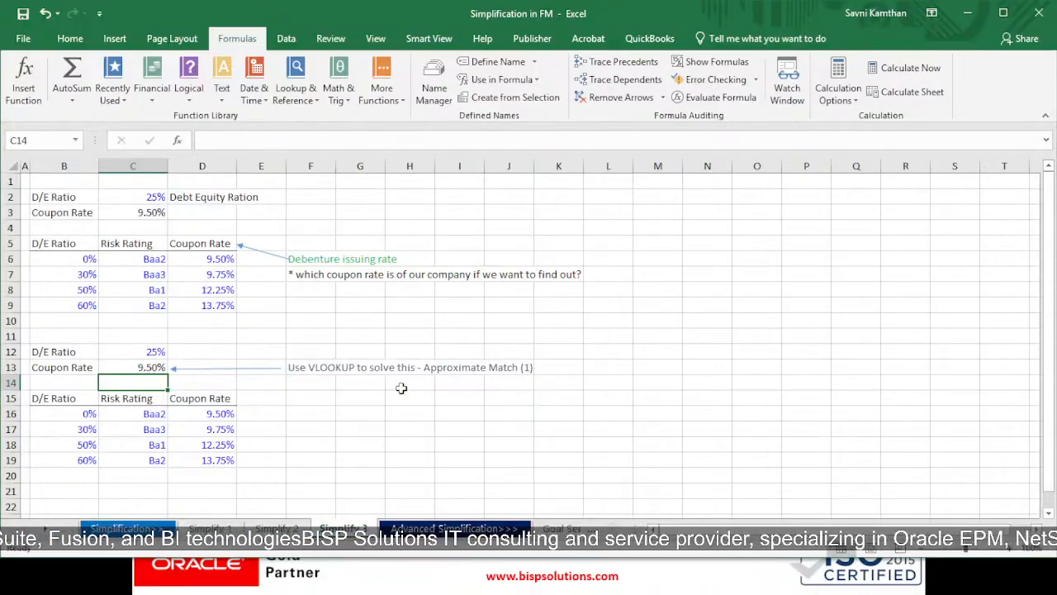
Change the last argument of the Coupon Rate VLOOKUP in C13 to 0 for an exact match
double_click(152, 369)
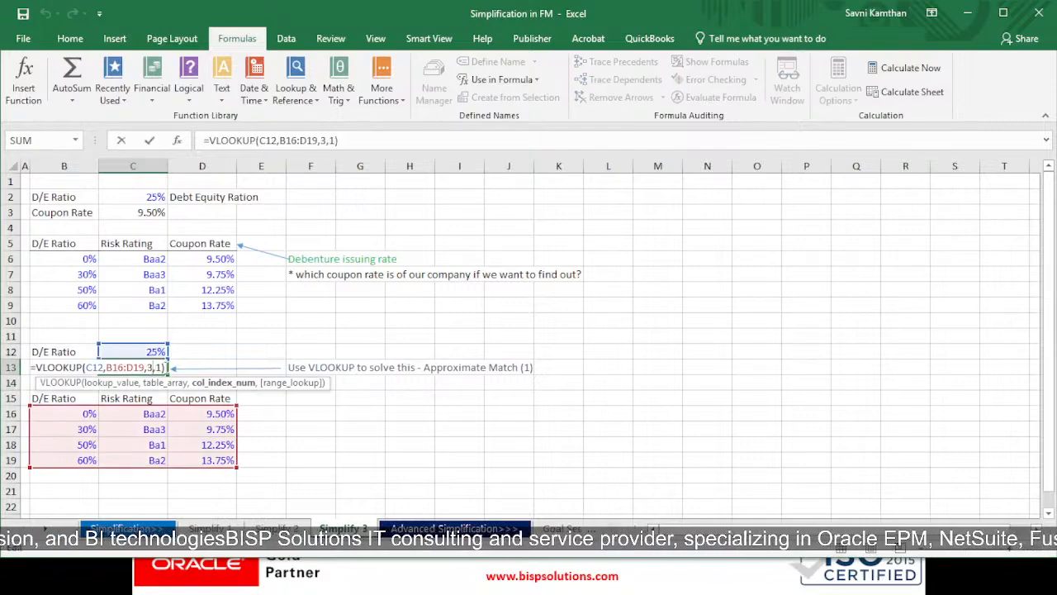
click(167, 366)
click(164, 370)
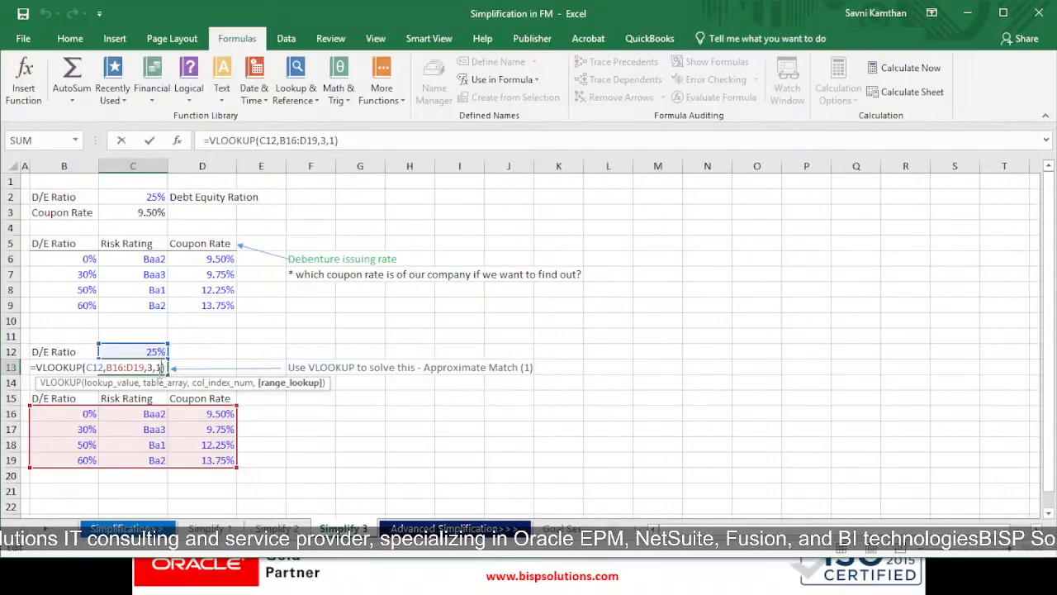
key(BackSpace)
text(0)
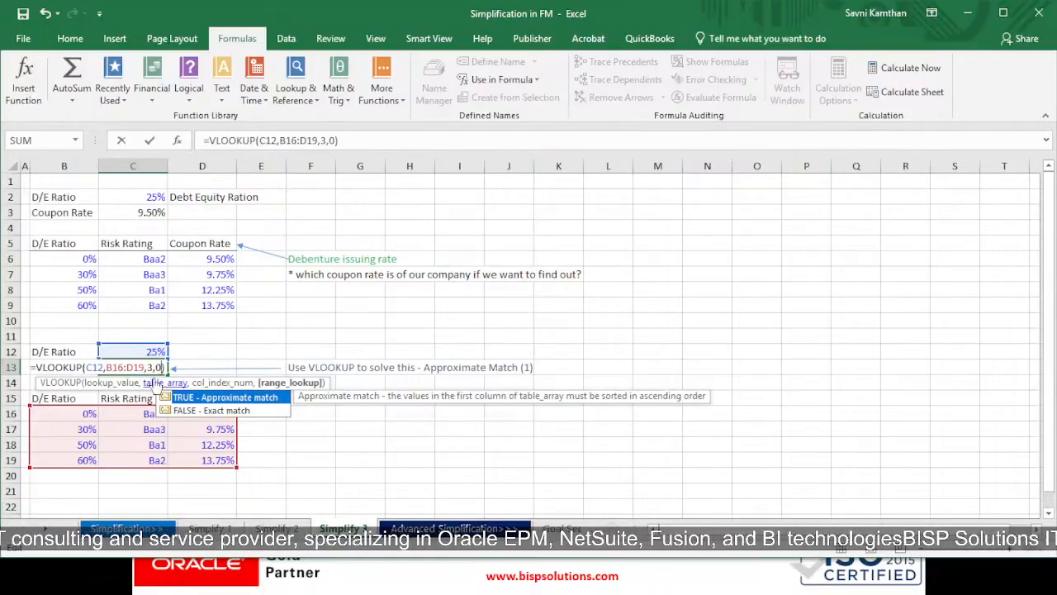
key(Return)
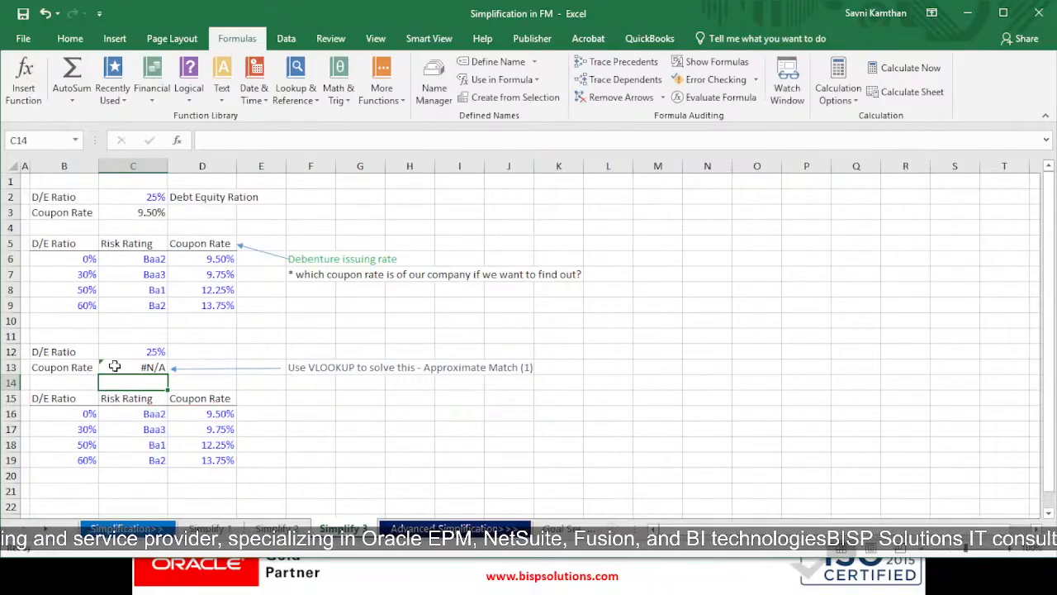
Change the last argument of the Coupon Rate VLOOKUP in C13 to 1 for an approximate match and review the formula
click(156, 368)
double_click(157, 368)
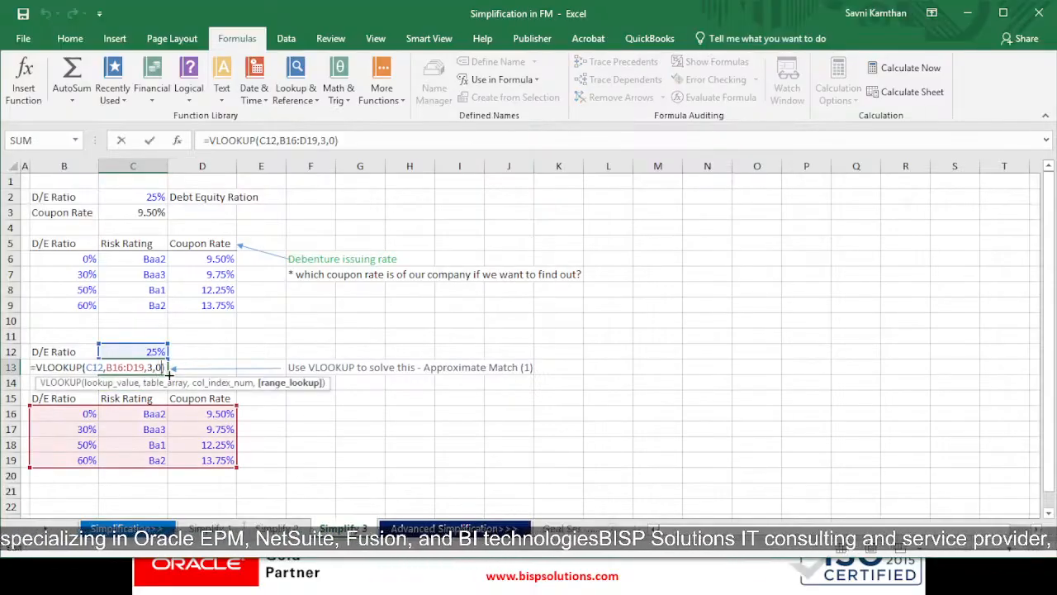
key(BackSpace)
text(1)
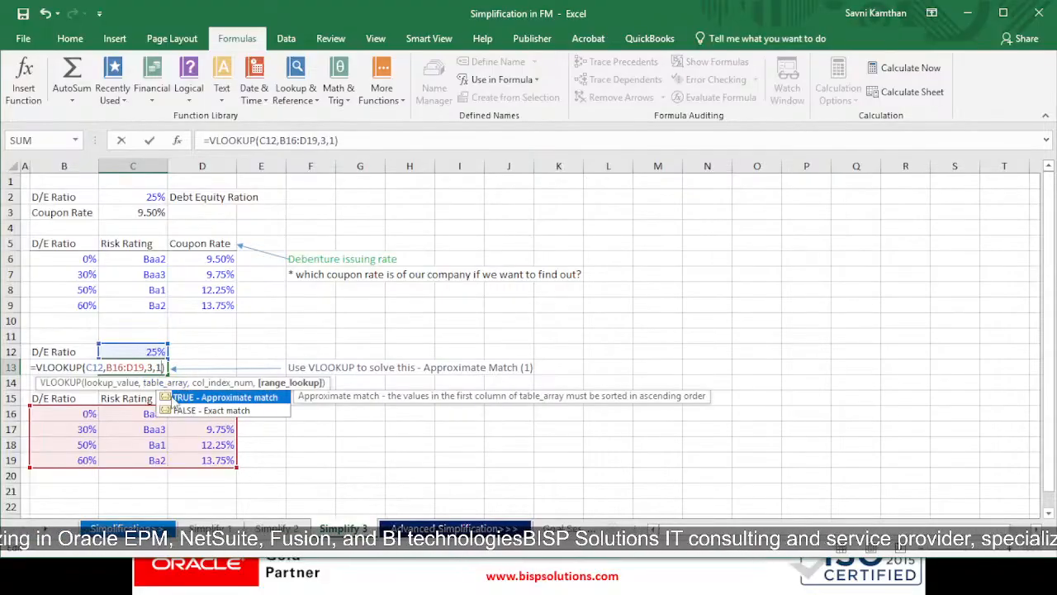
key(Return)
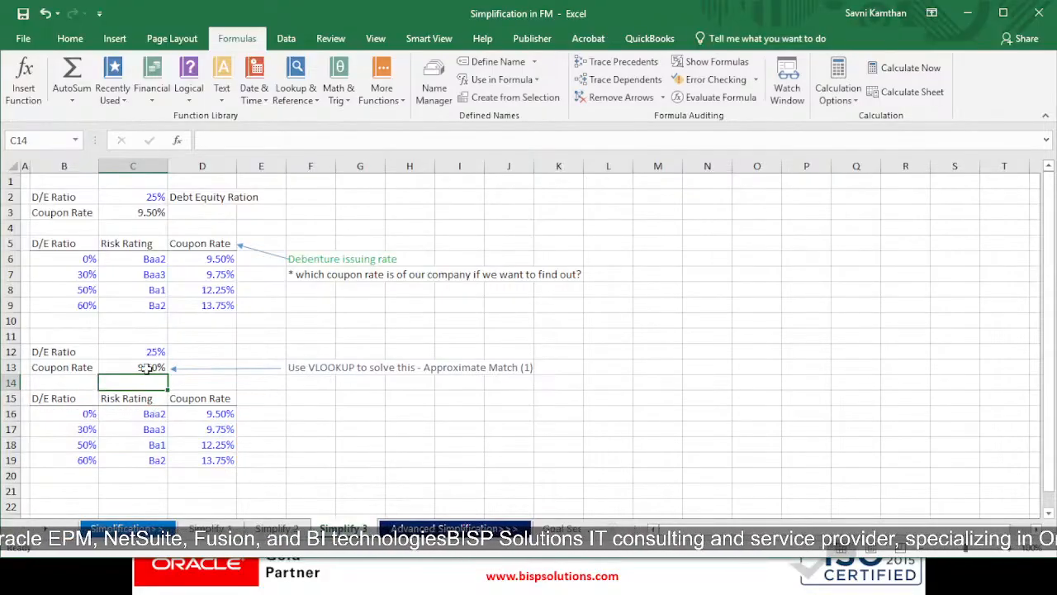
click(155, 369)
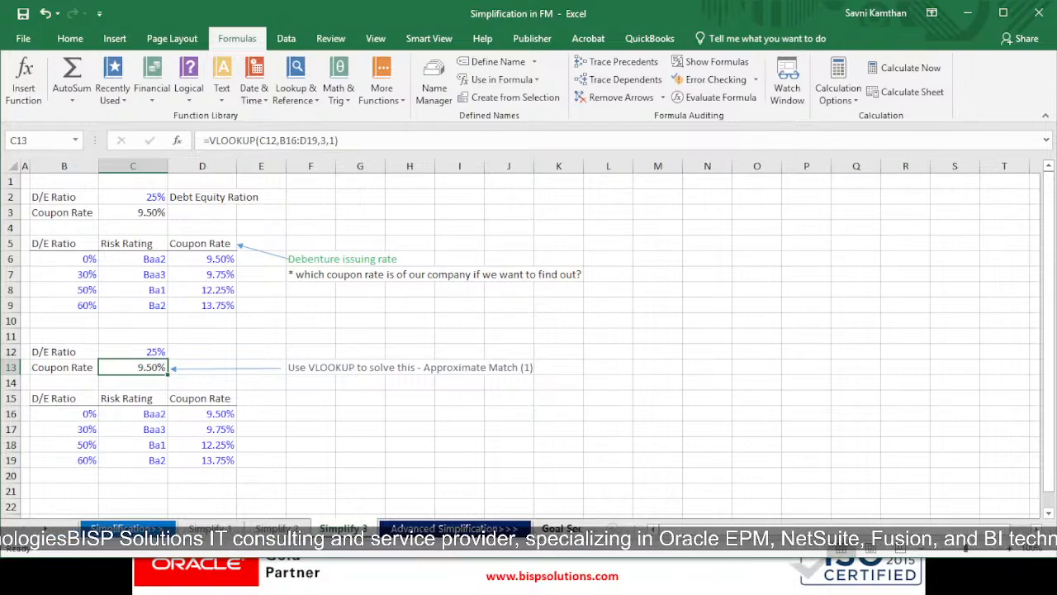
Switch to the Goal Seek sheet and undo the last edit in the workbook
click(554, 530)
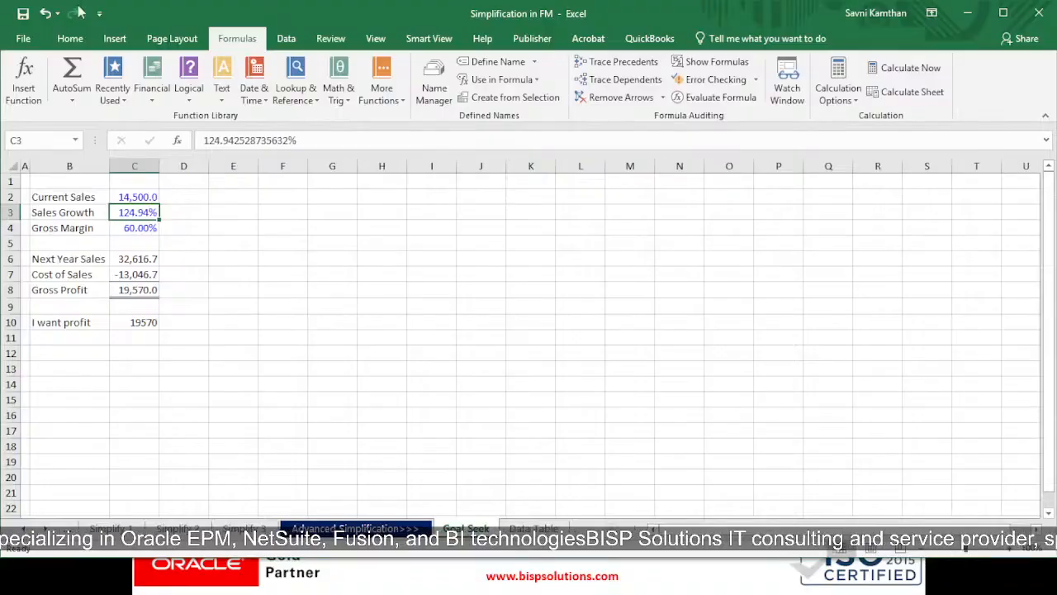
click(44, 14)
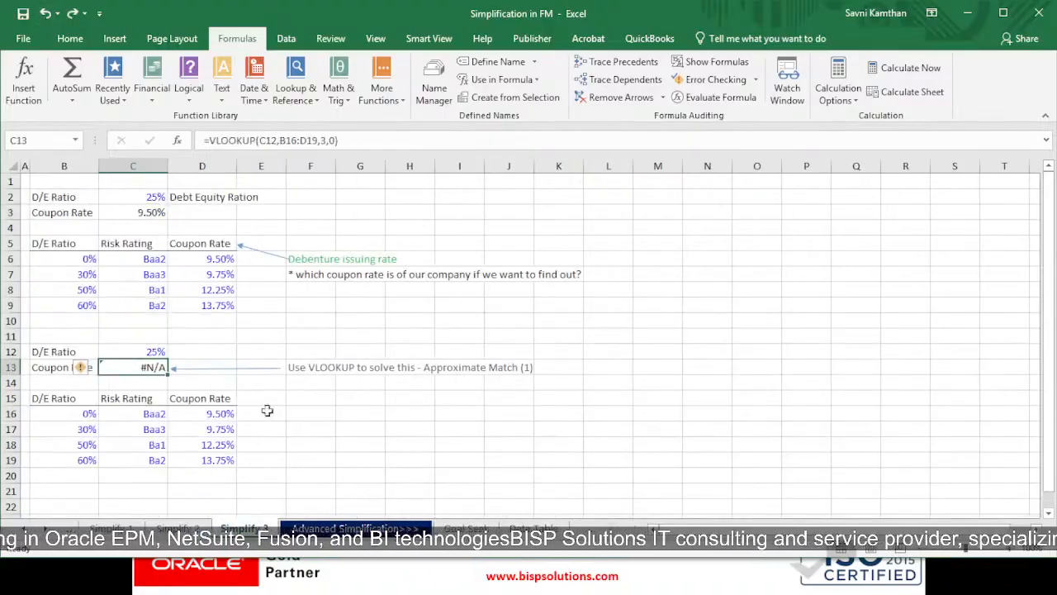
On the Goal Seek sheet, set Sales Growth in C3 to 10% and compare it with the wanted profit in C10
click(464, 529)
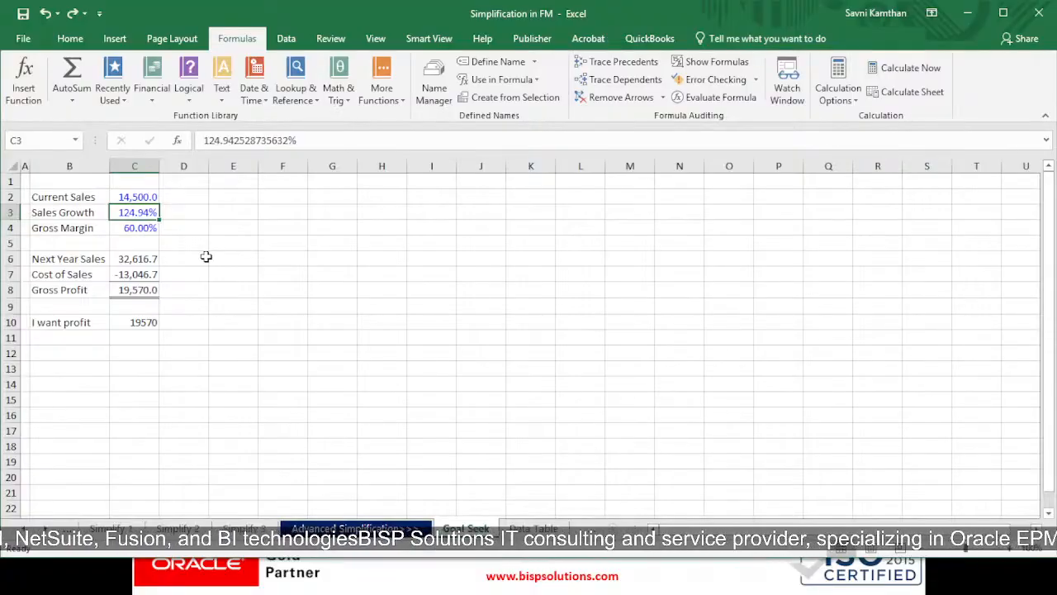
text(10)
key(Return)
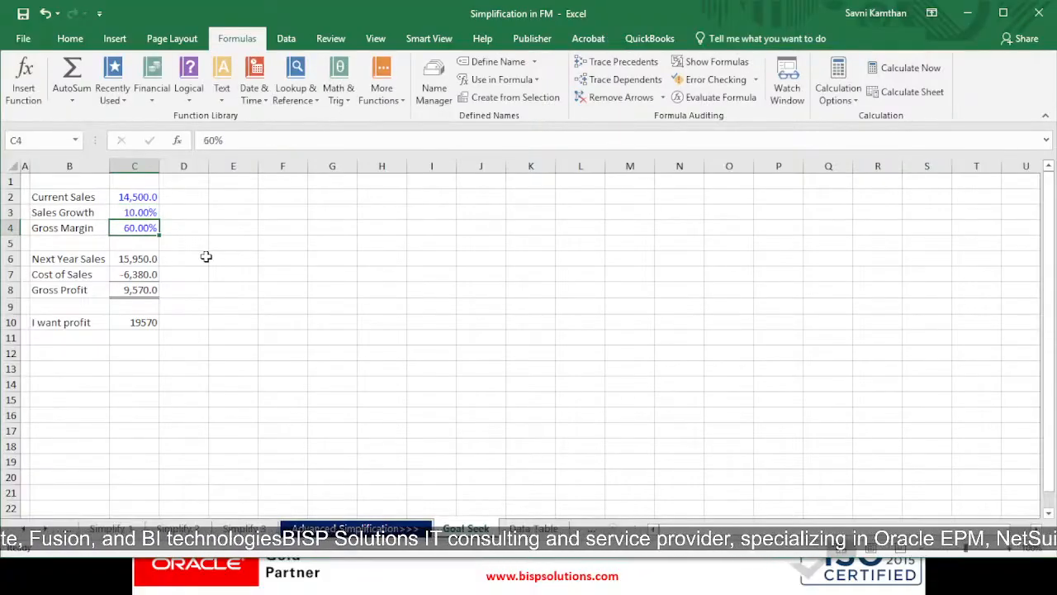
click(133, 322)
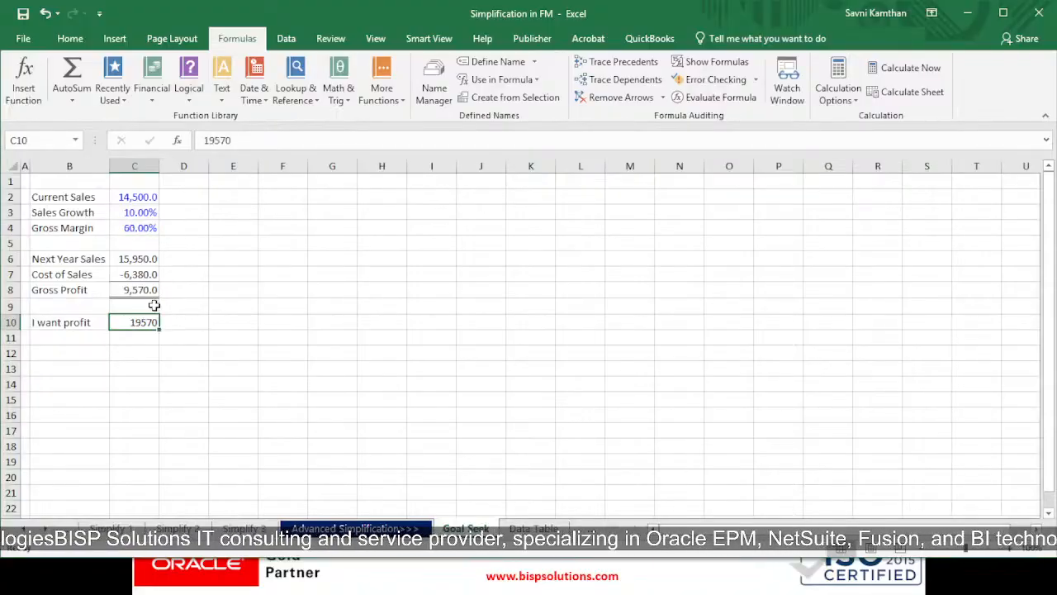
click(123, 212)
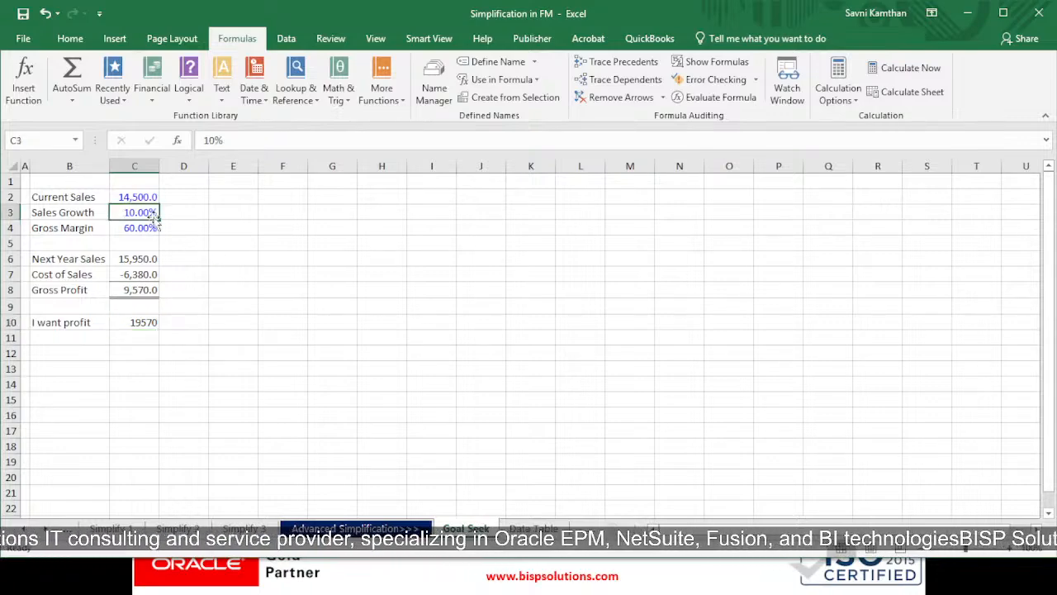
click(143, 322)
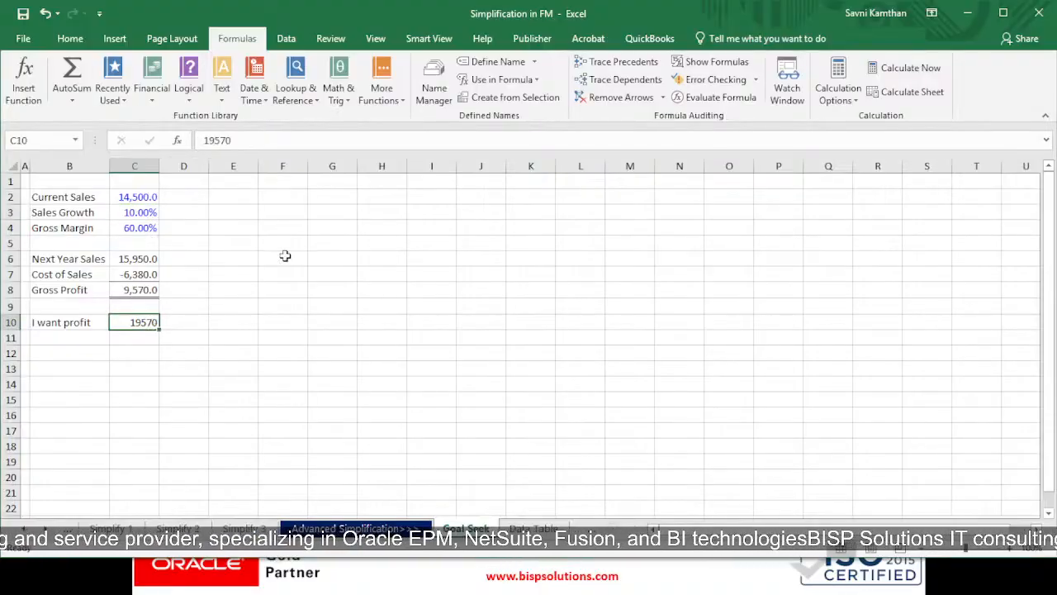
Start a Goal Seek analysis with the Gross Profit in C8 as the cell to set
click(71, 39)
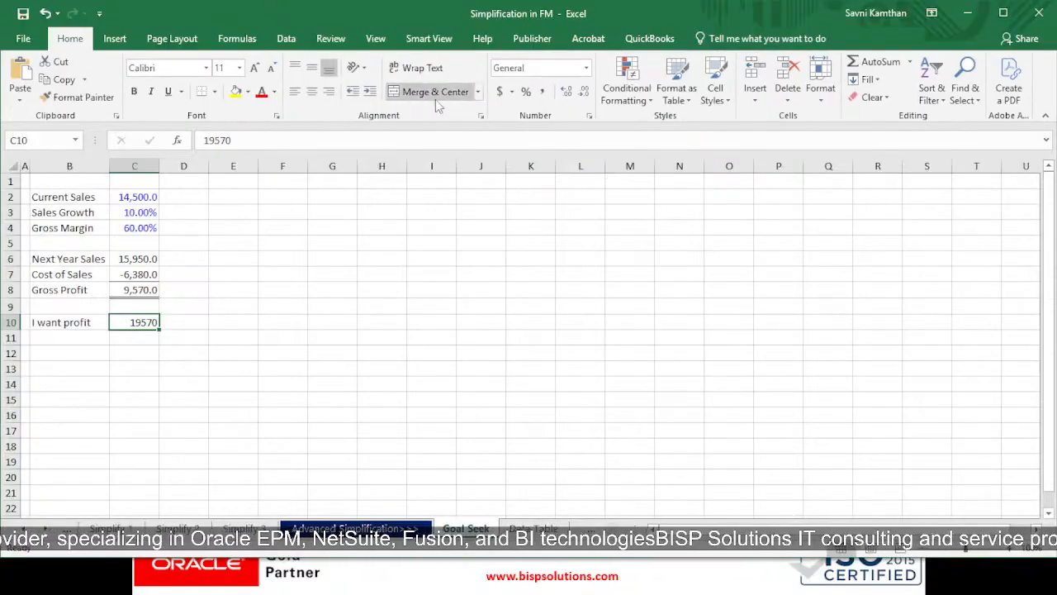
click(286, 39)
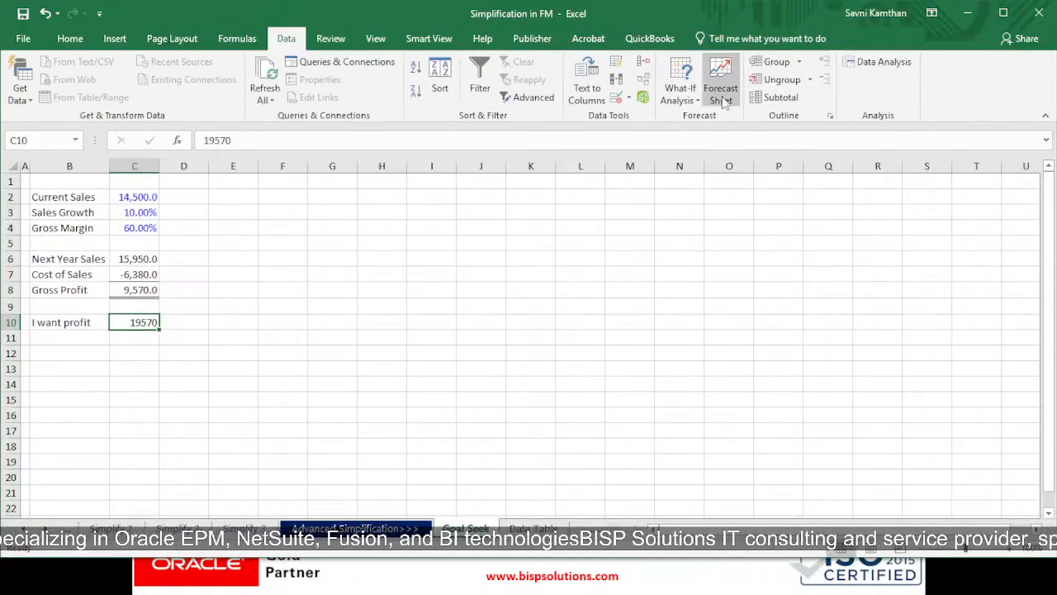
click(679, 98)
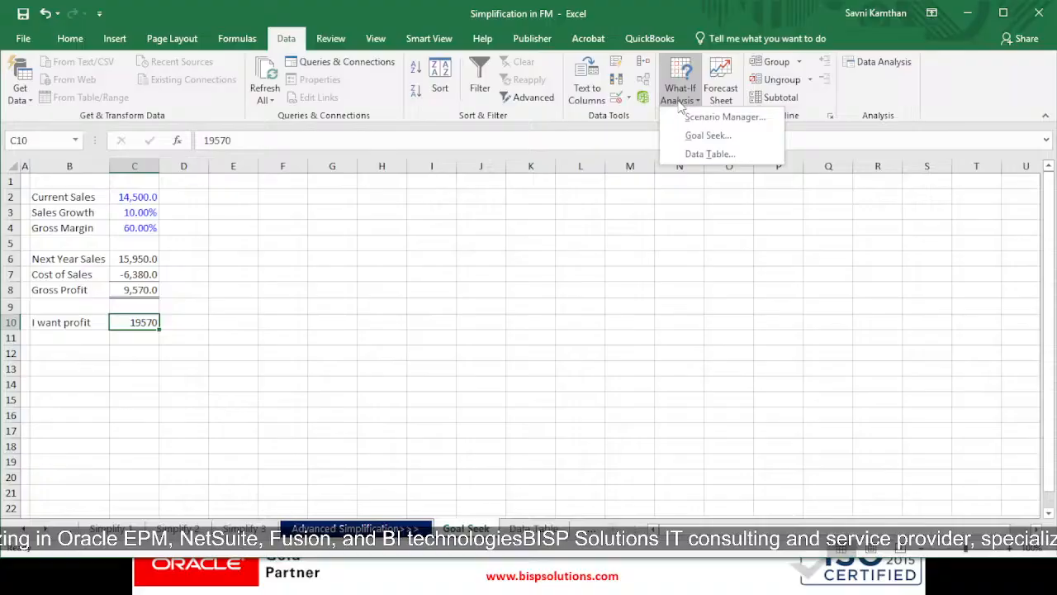
click(715, 142)
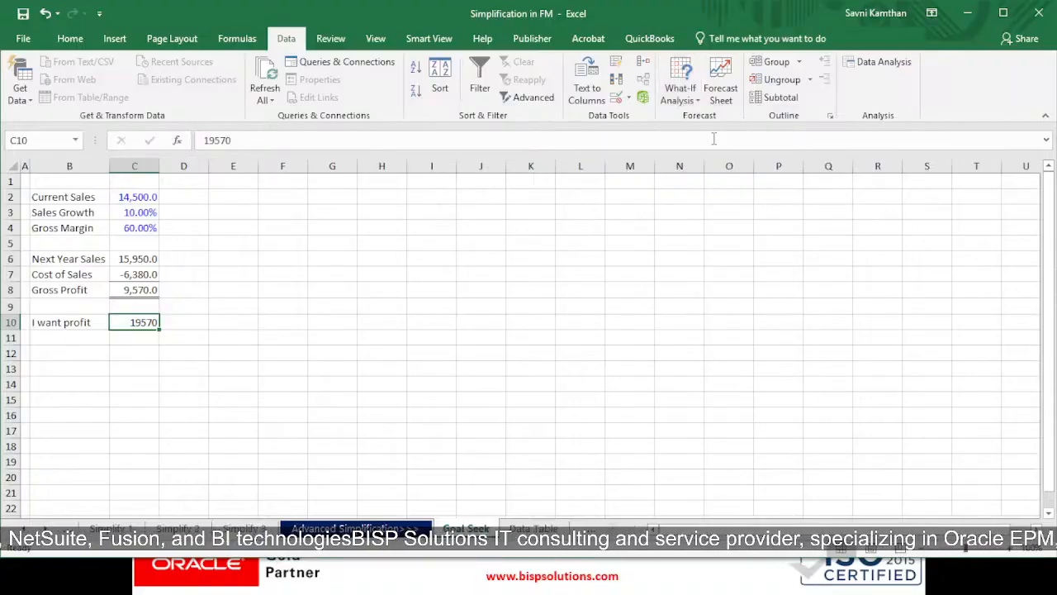
key(Delete)
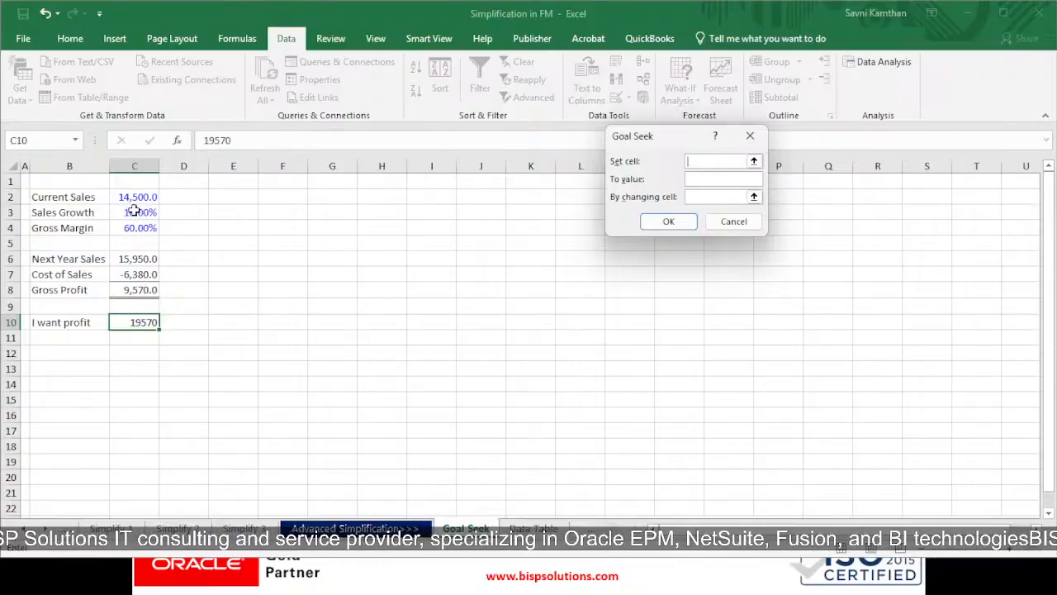
click(126, 291)
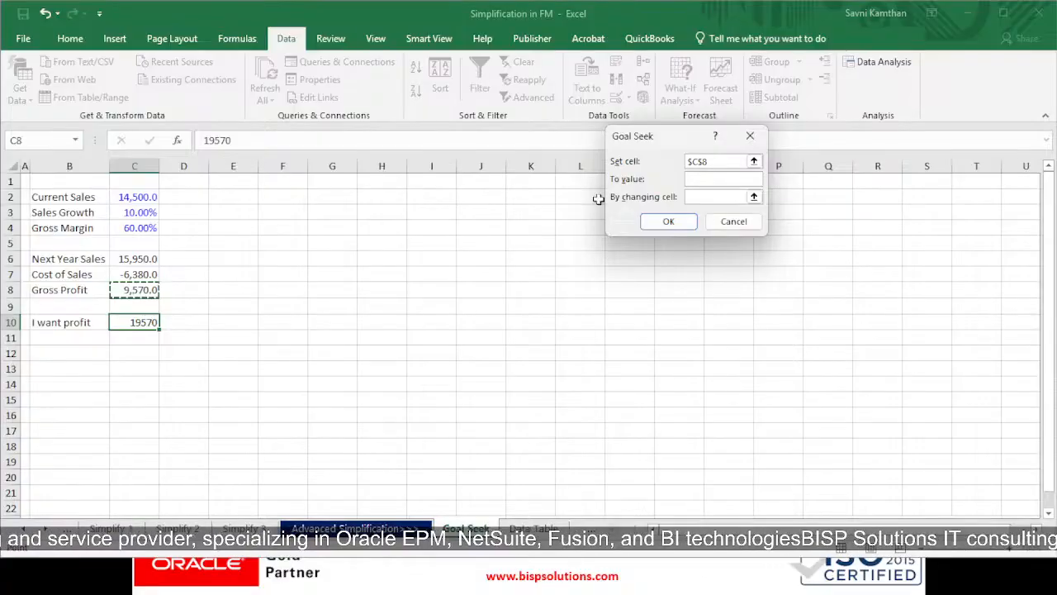
Seek a Gross Profit value of 19570 by changing Sales Growth in C3, accept the solution and review the model
click(692, 177)
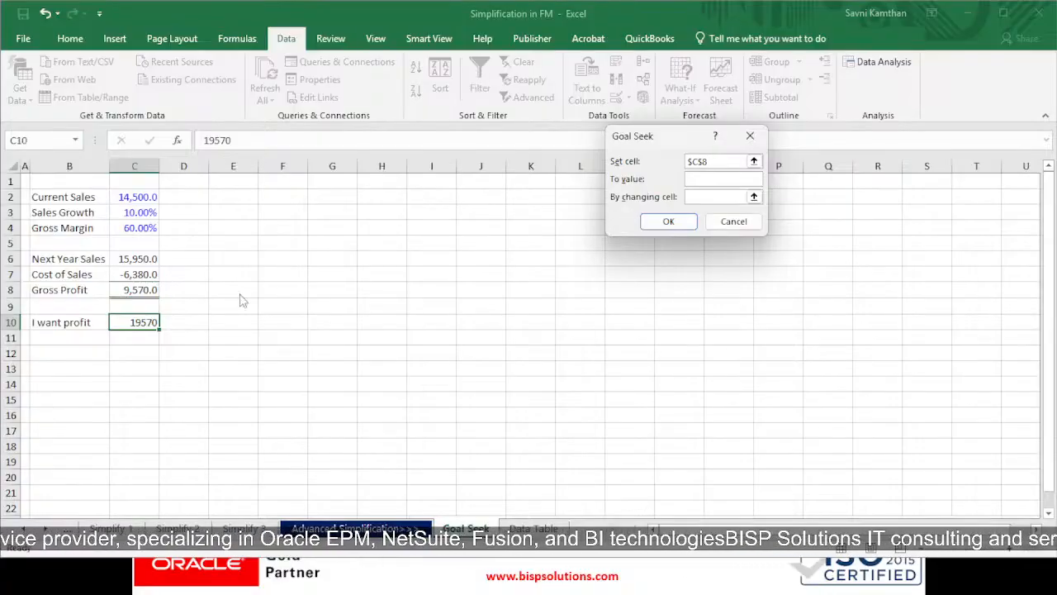
text(19570)
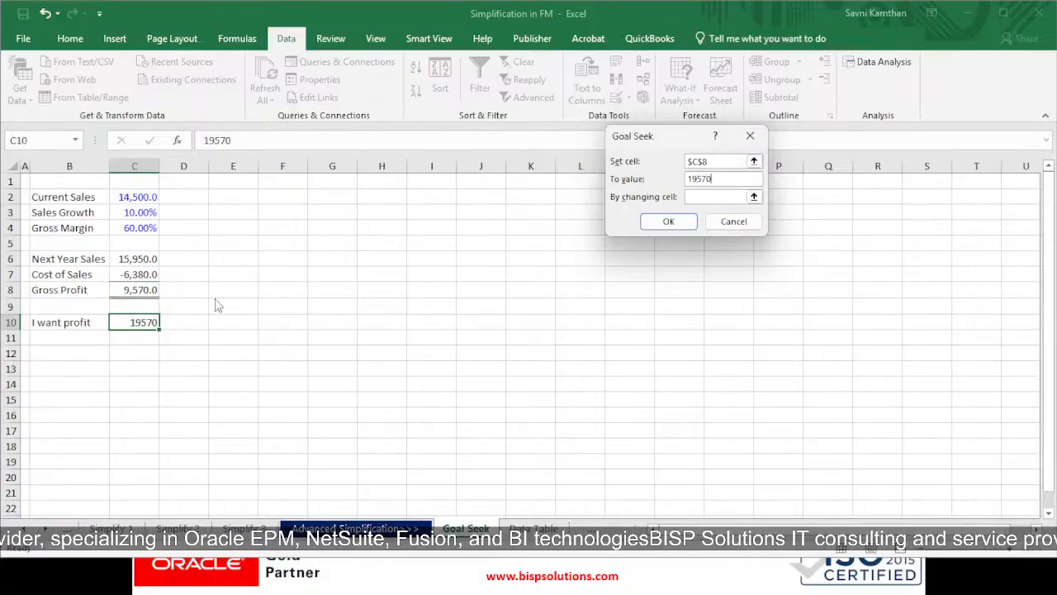
click(716, 197)
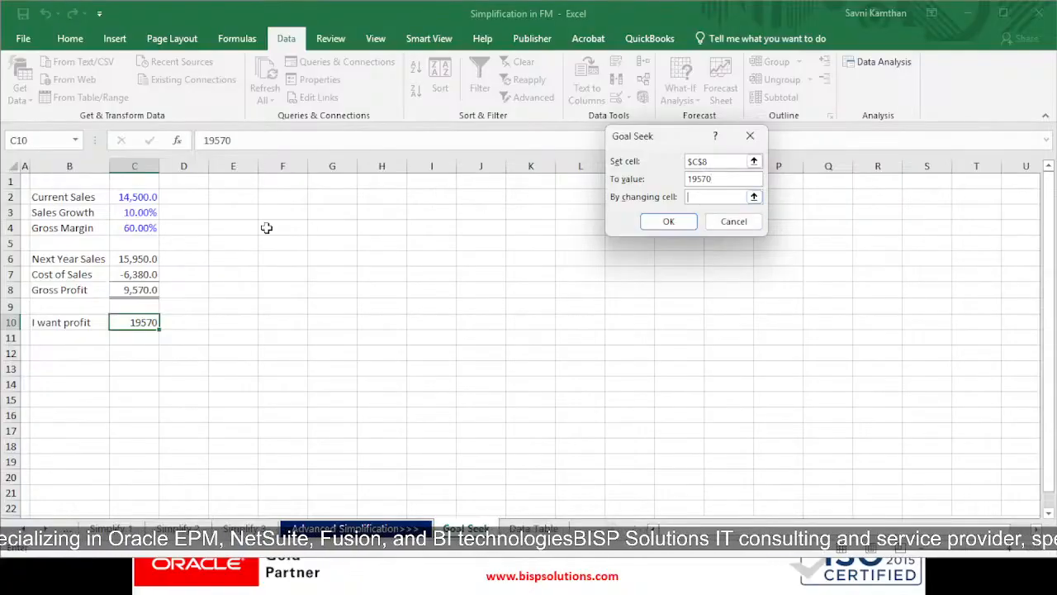
click(132, 212)
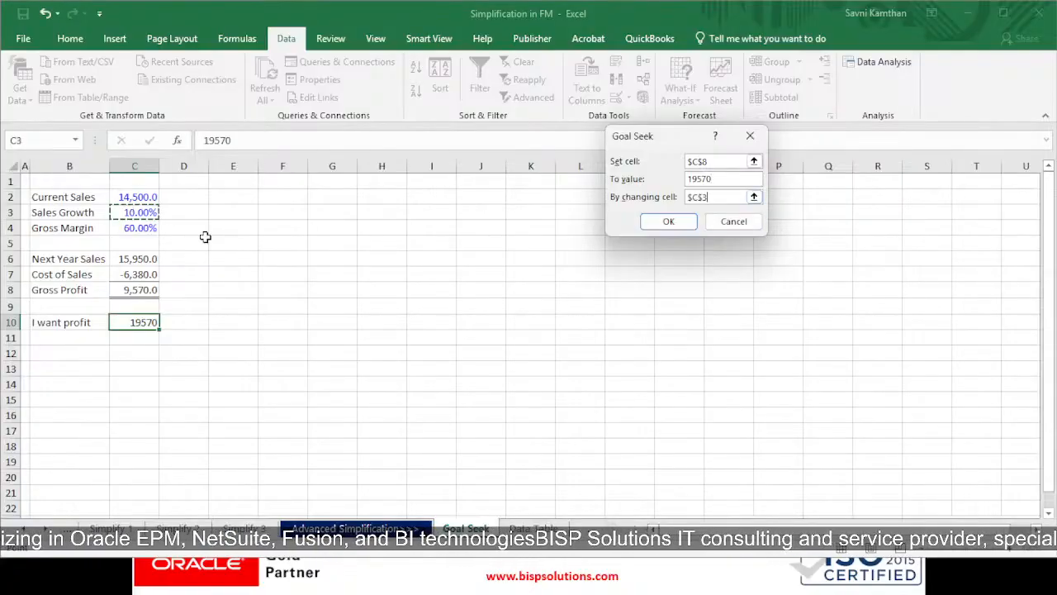
click(668, 221)
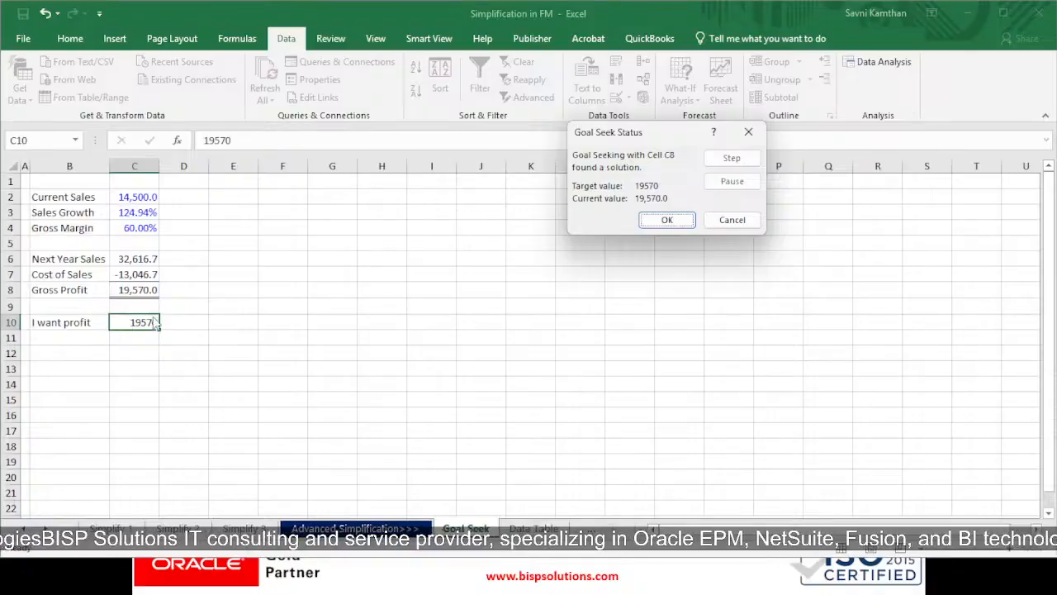
click(668, 221)
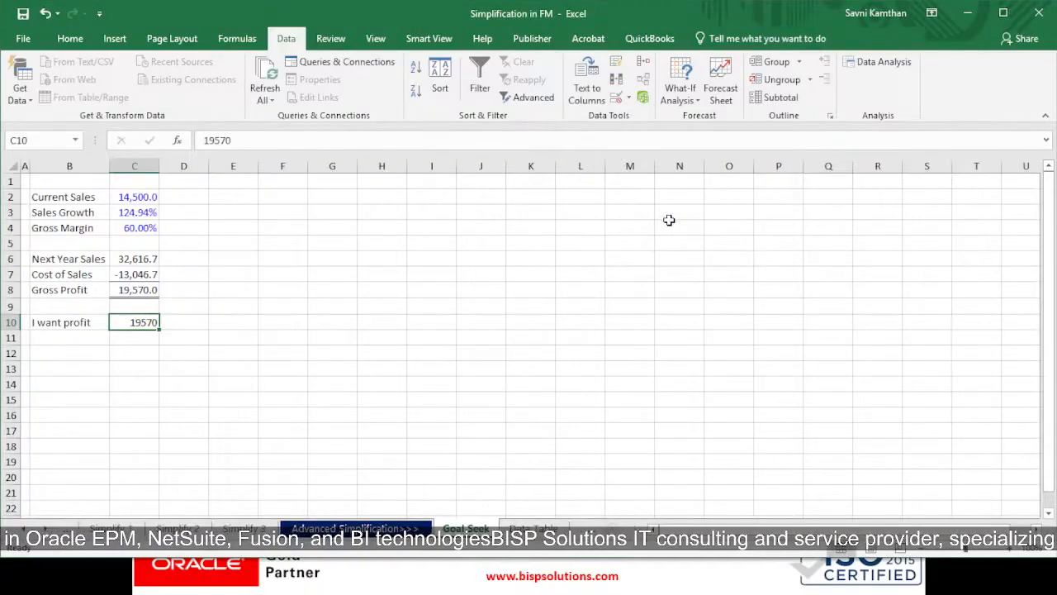
drag(163, 198, 95, 313)
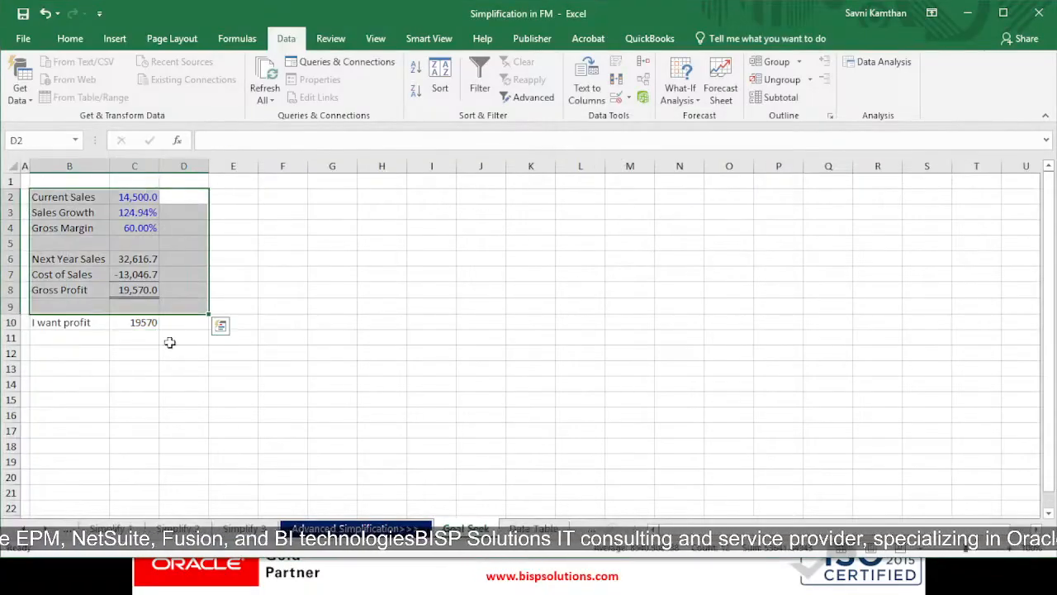
click(169, 342)
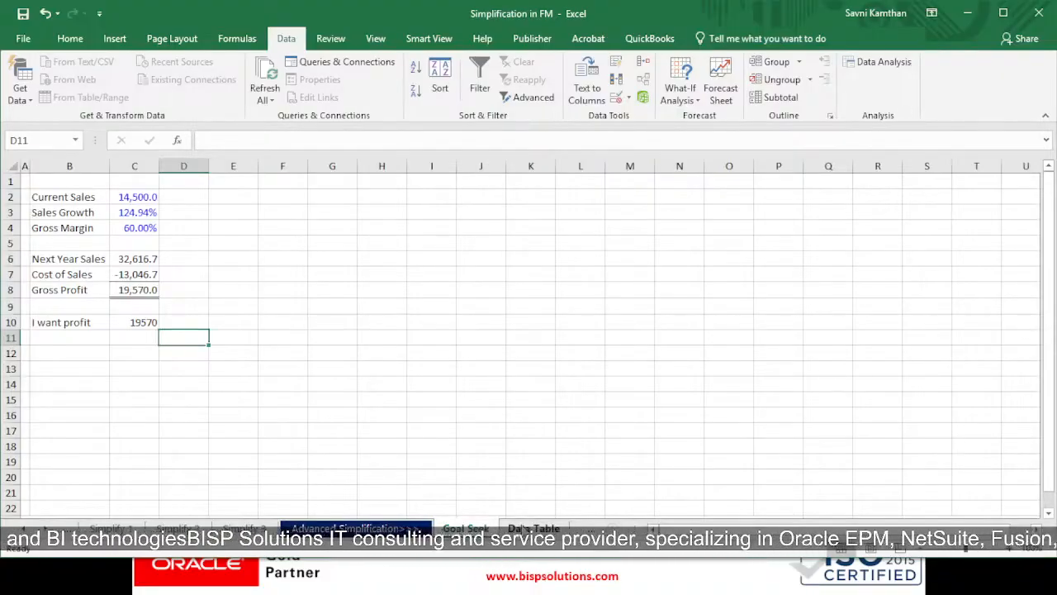
Switch to the Data Table sheet and examine the sales inputs, the Gross Profit formulas in C8 and C12, and the Sales Growth column
click(533, 528)
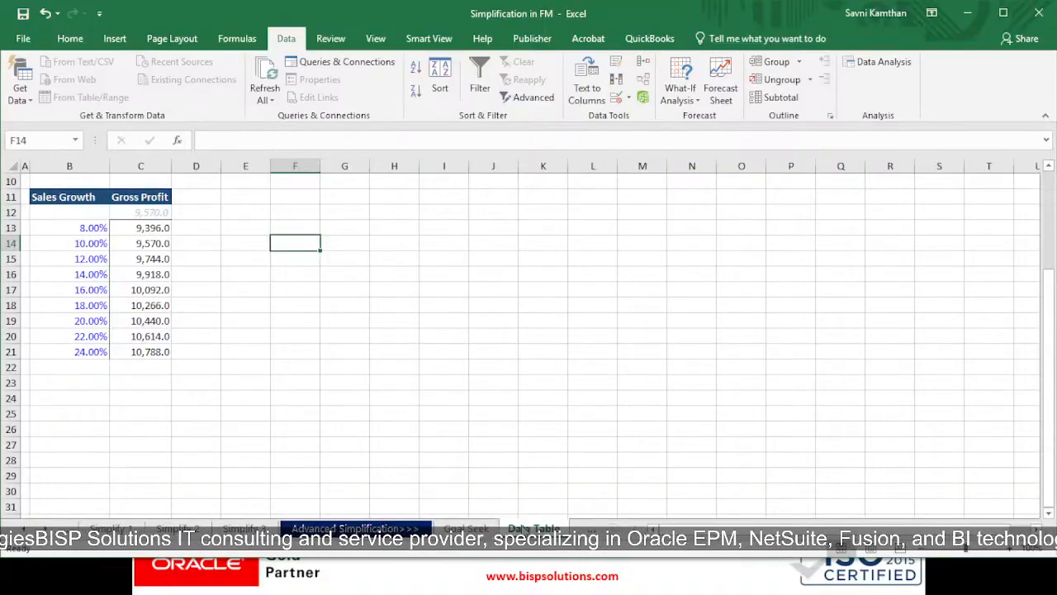
scroll(228, 358, up, 3)
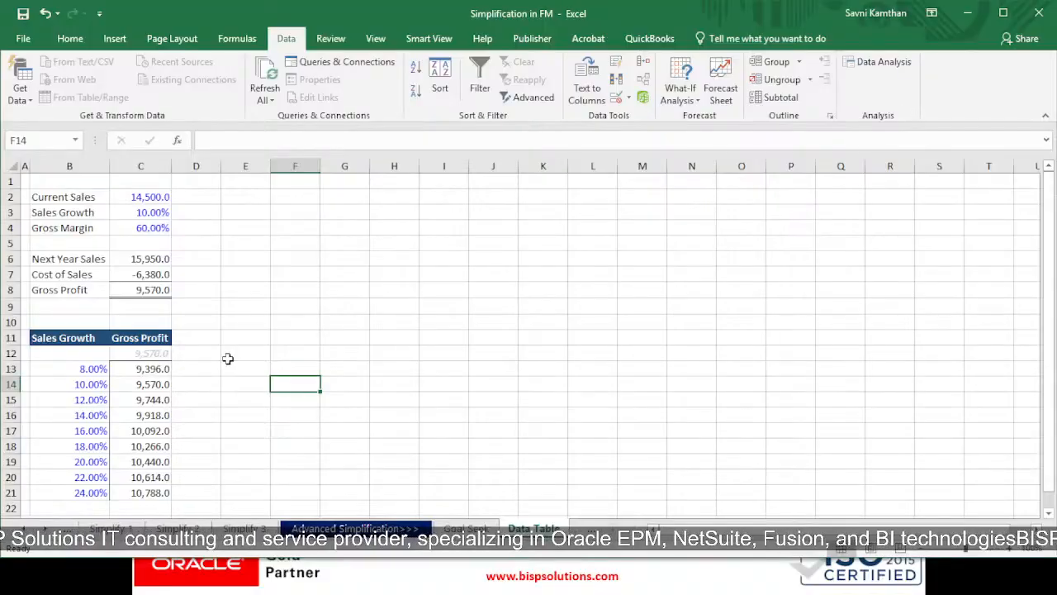
drag(76, 202, 157, 290)
click(216, 291)
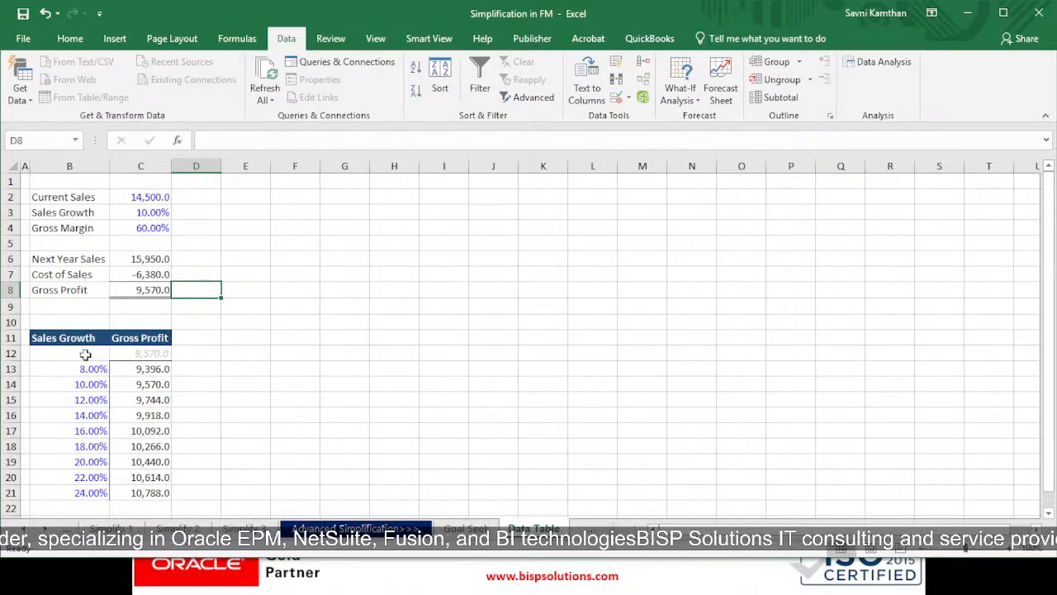
click(147, 294)
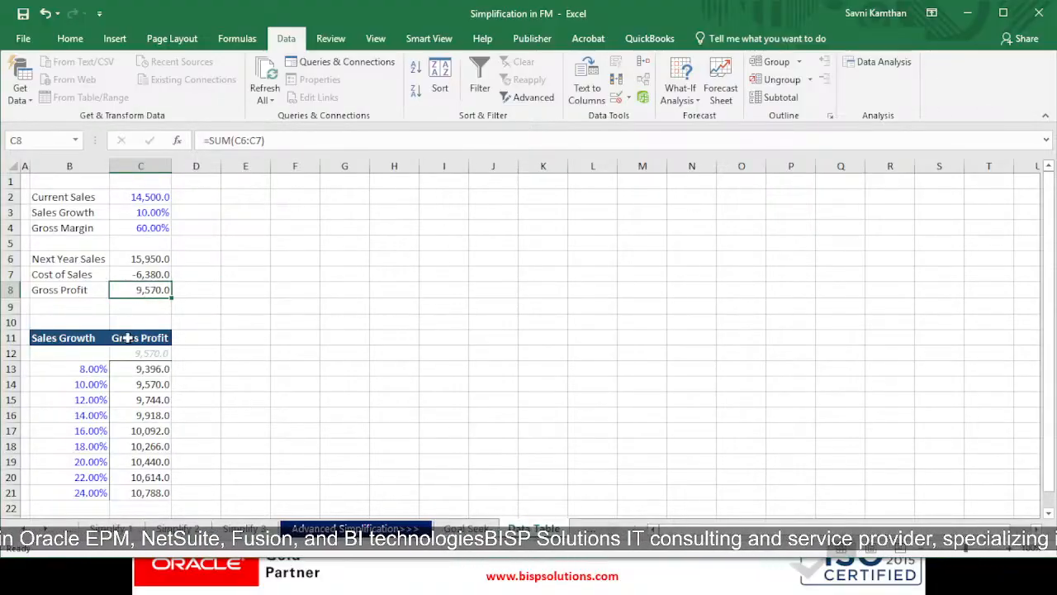
click(147, 353)
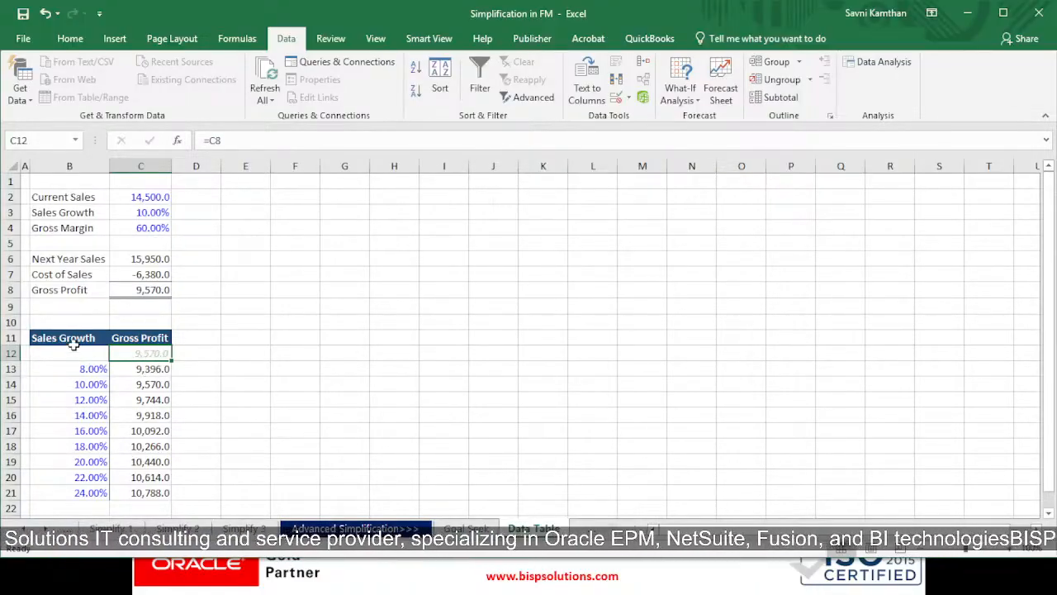
click(93, 384)
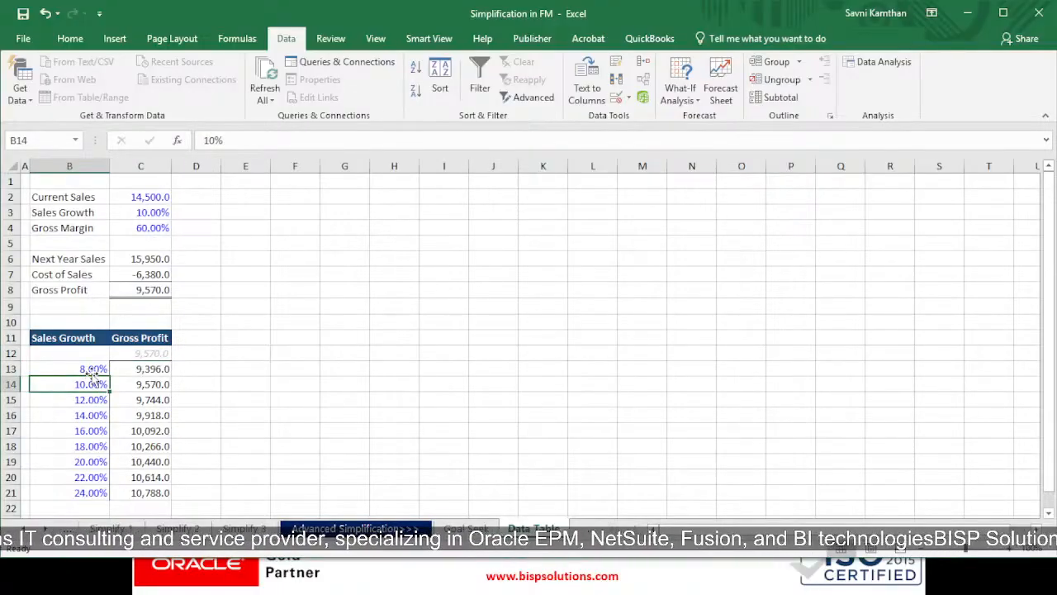
Examine the Sales Growth rates listed in B13:B21 of the data table one by one
drag(92, 370, 90, 410)
click(85, 373)
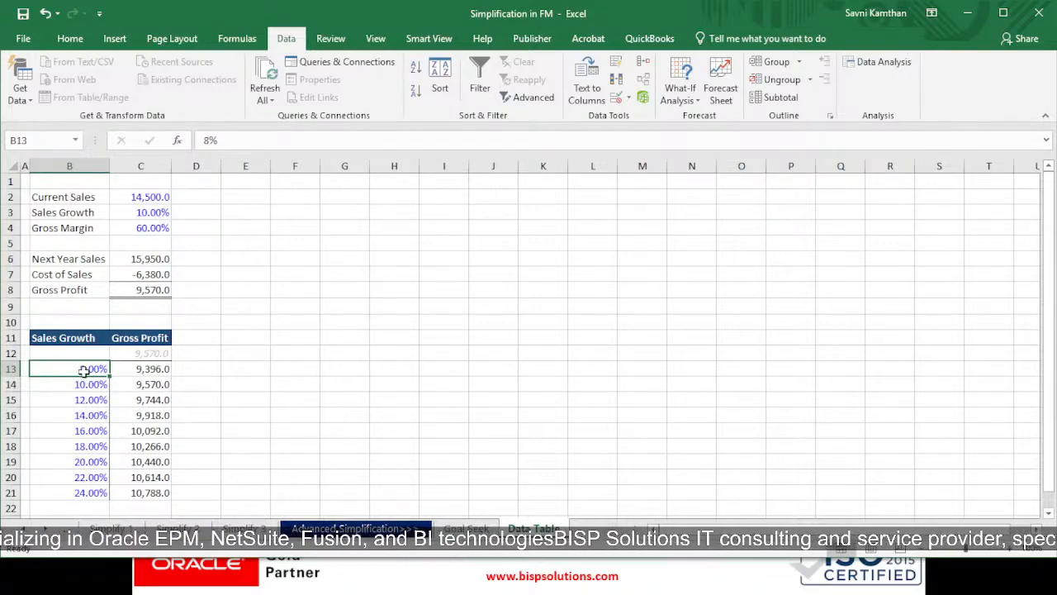
click(86, 385)
click(89, 401)
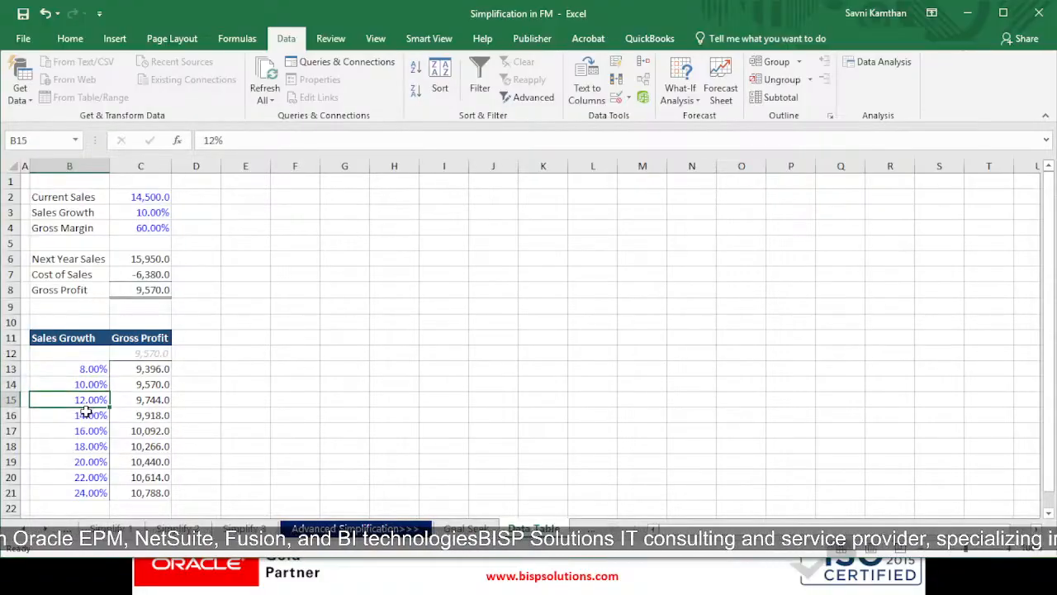
click(93, 369)
click(94, 386)
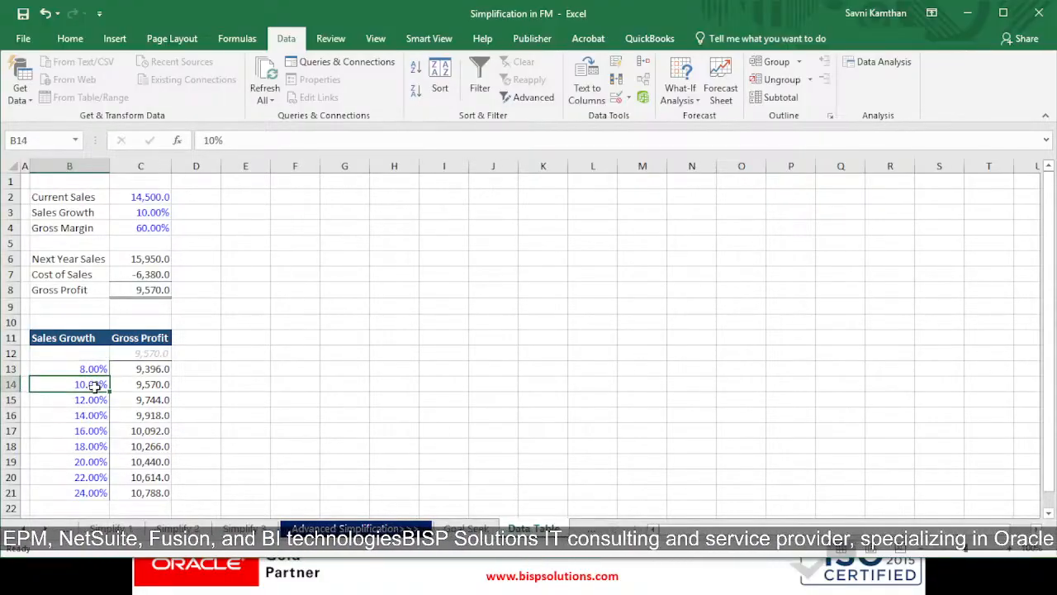
click(96, 403)
click(93, 369)
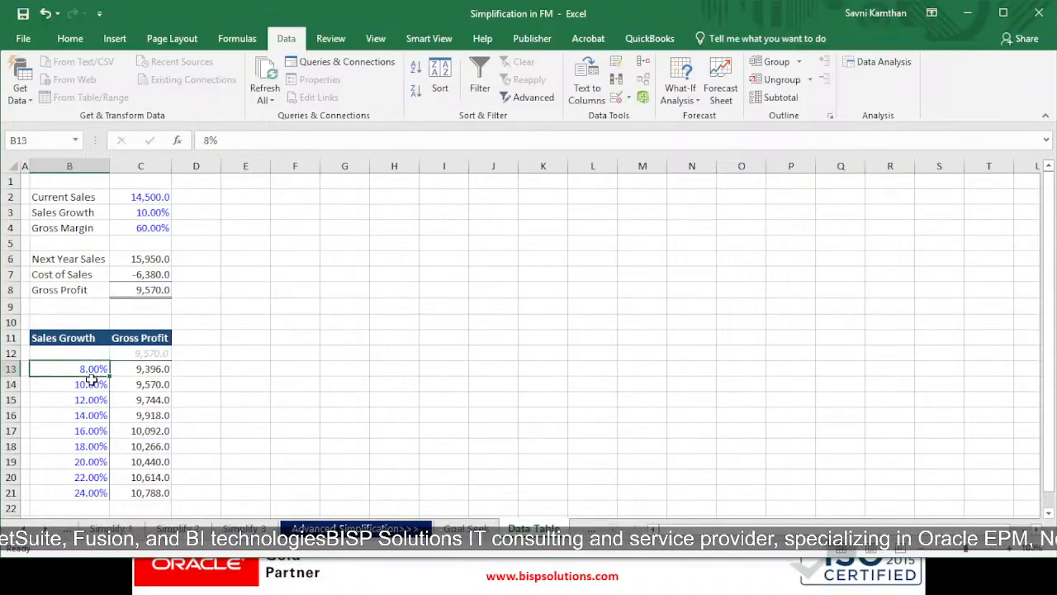
click(93, 385)
click(91, 401)
click(91, 416)
click(91, 431)
click(90, 465)
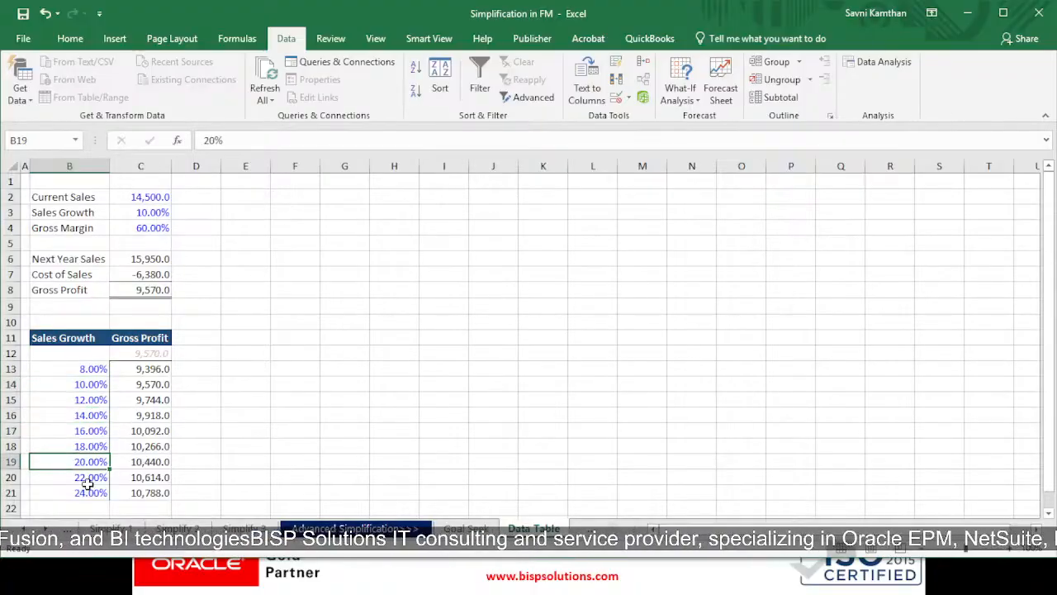
click(89, 482)
click(85, 382)
click(87, 366)
click(91, 400)
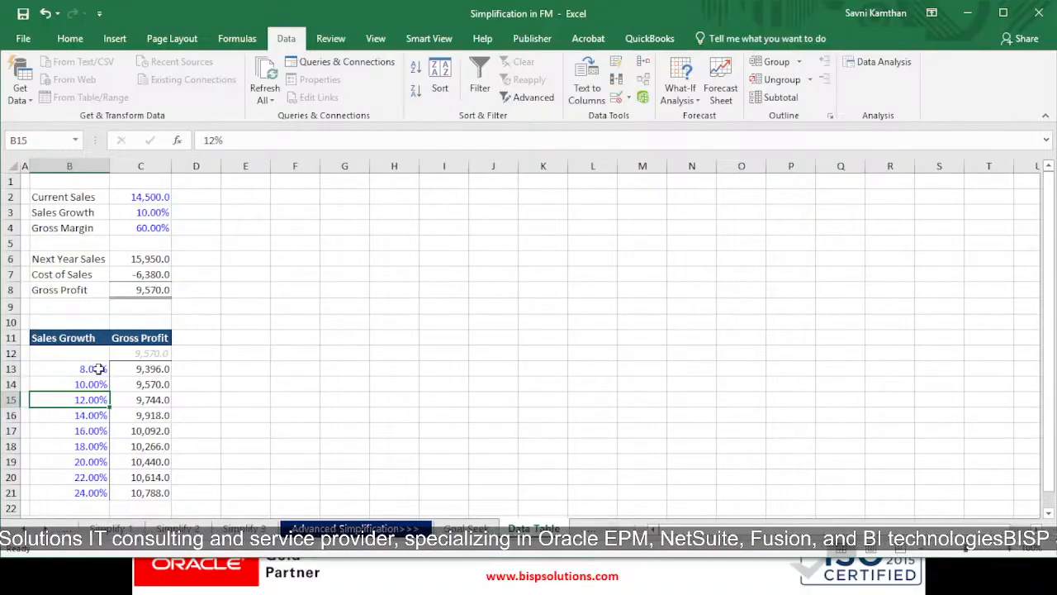
Try to build a one-variable data table on B12:C21 with Gross Profit in C8 as the column input cell
drag(81, 355, 145, 492)
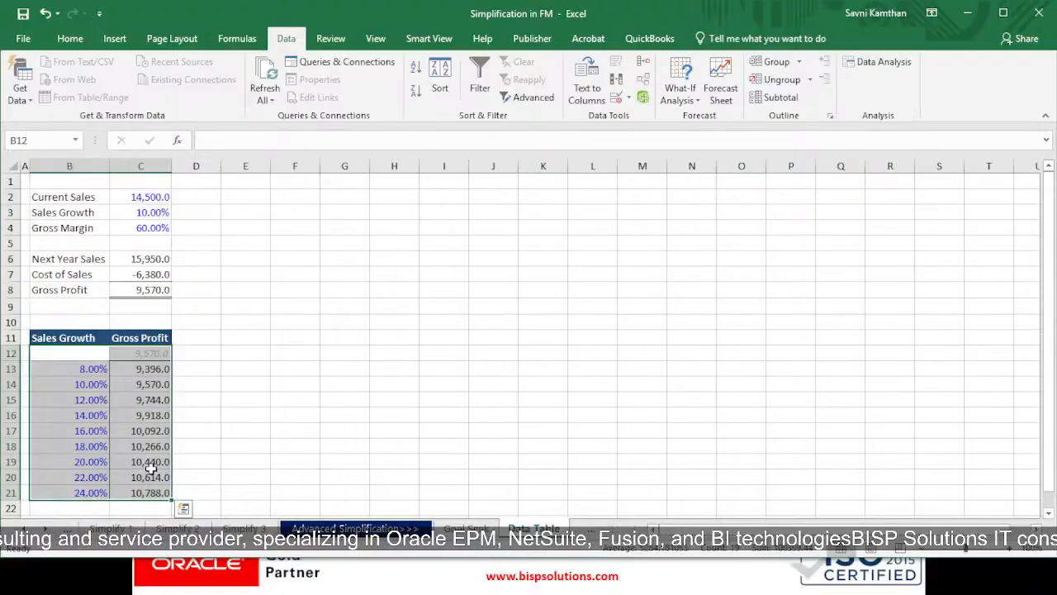
click(686, 100)
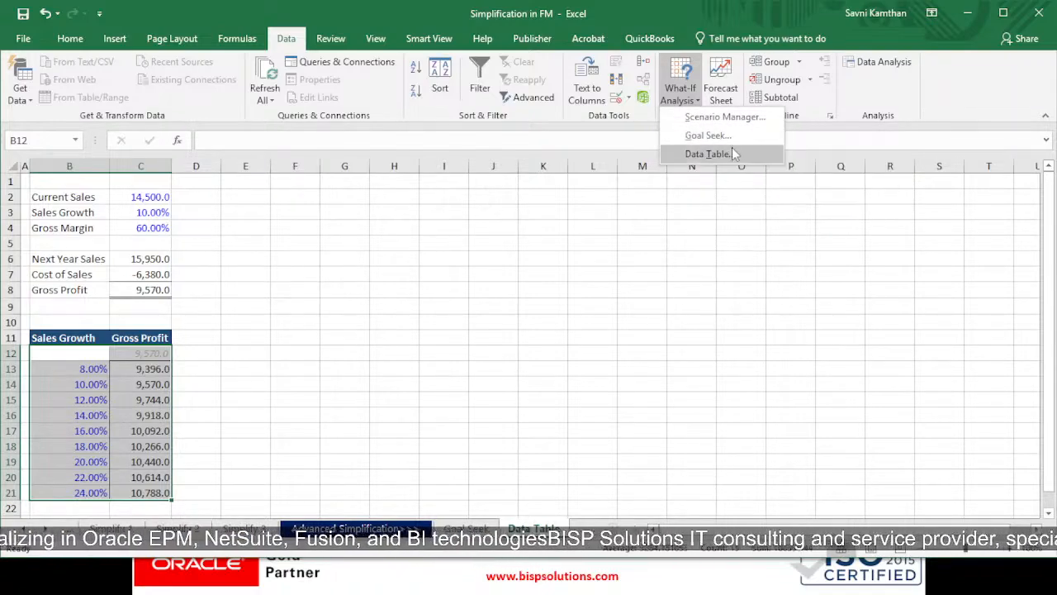
click(728, 153)
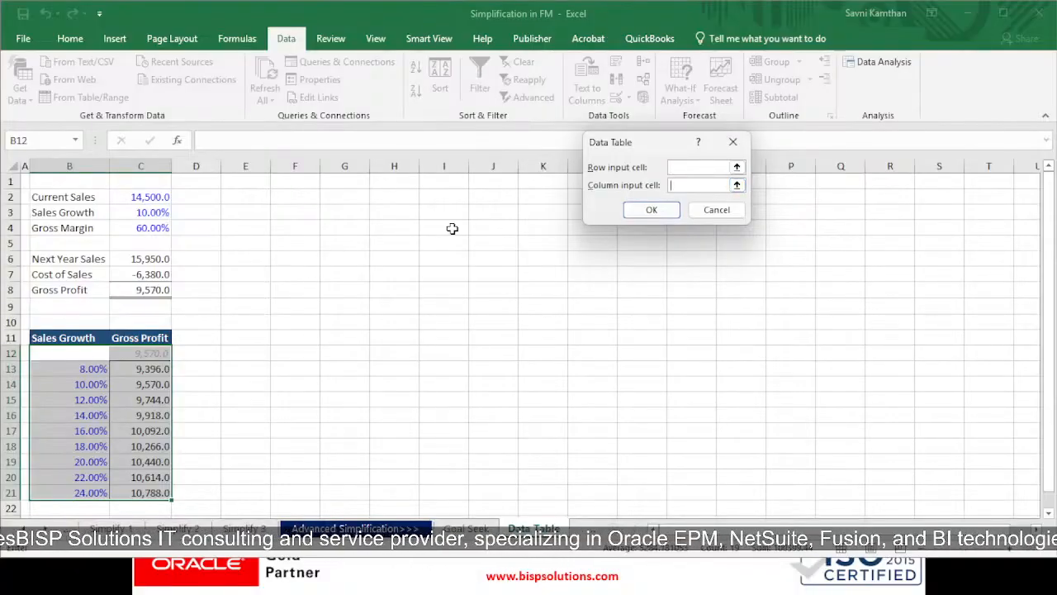
click(160, 289)
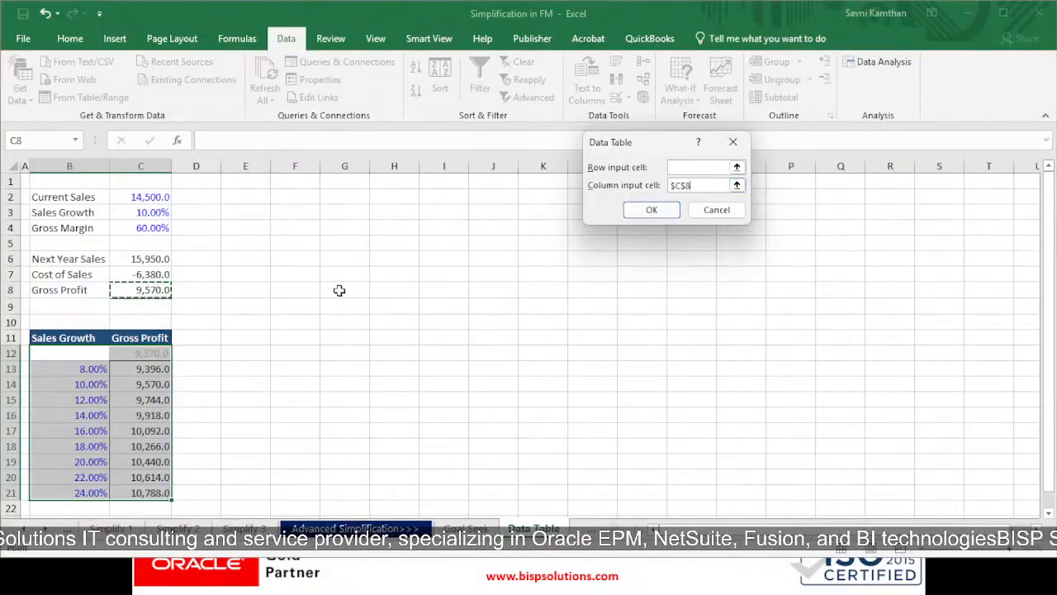
click(651, 210)
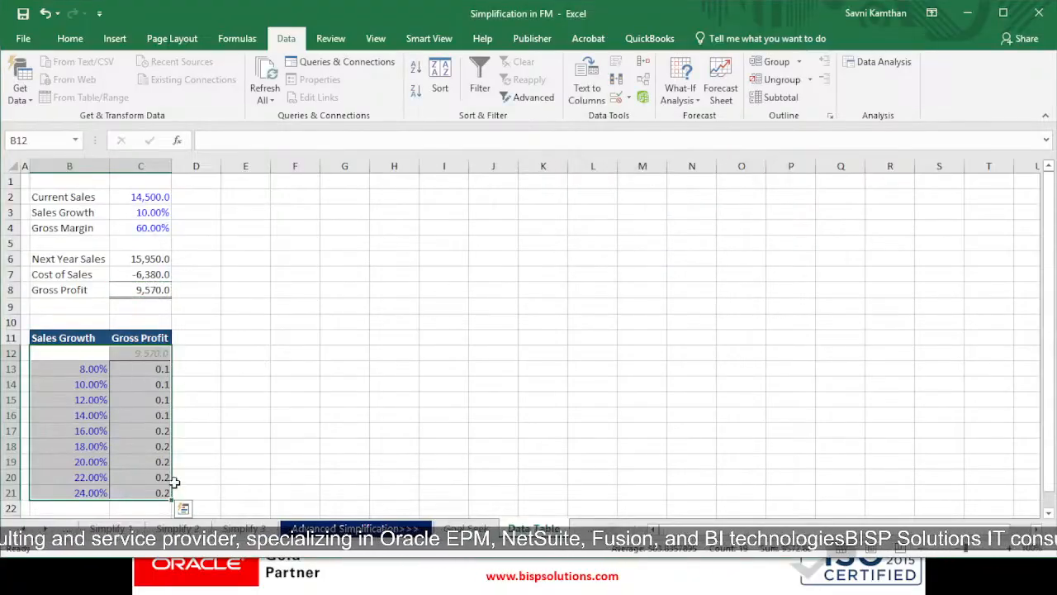
Create the one-variable data table on B12:C21 with Sales Growth in C3 as the column input cell
click(680, 99)
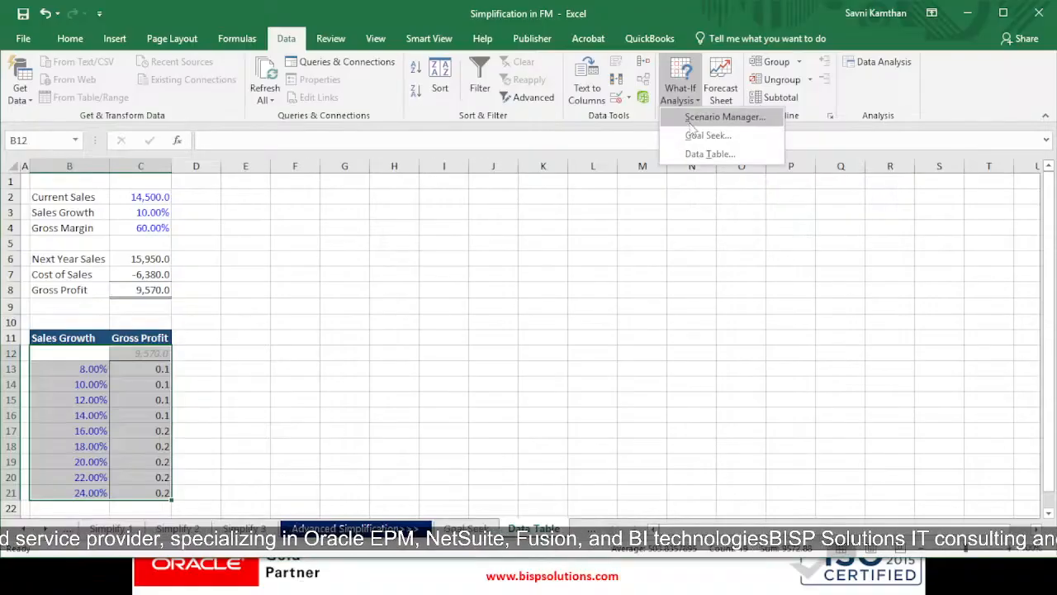
click(703, 152)
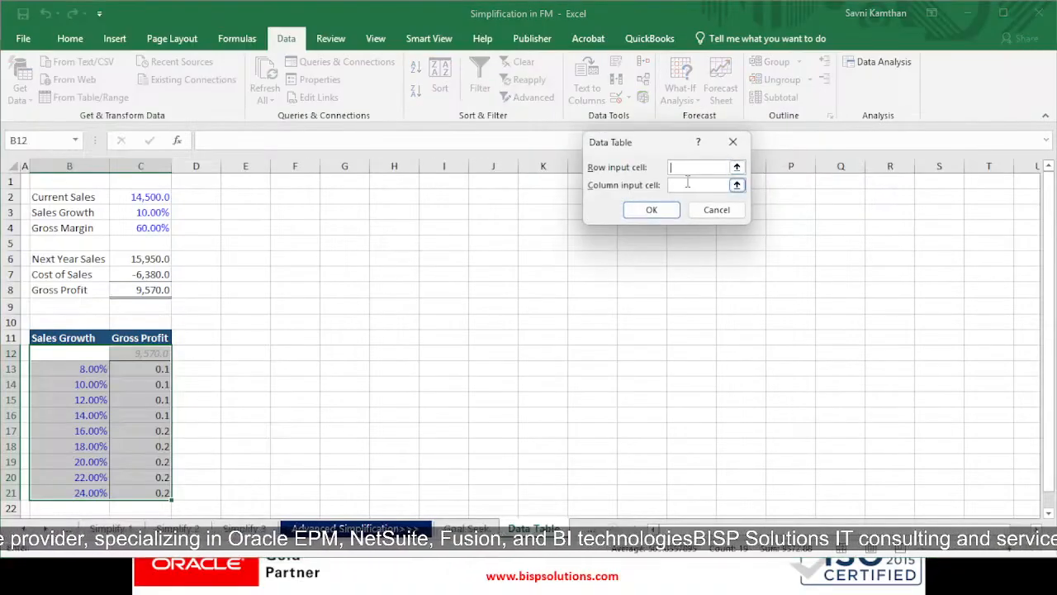
click(152, 289)
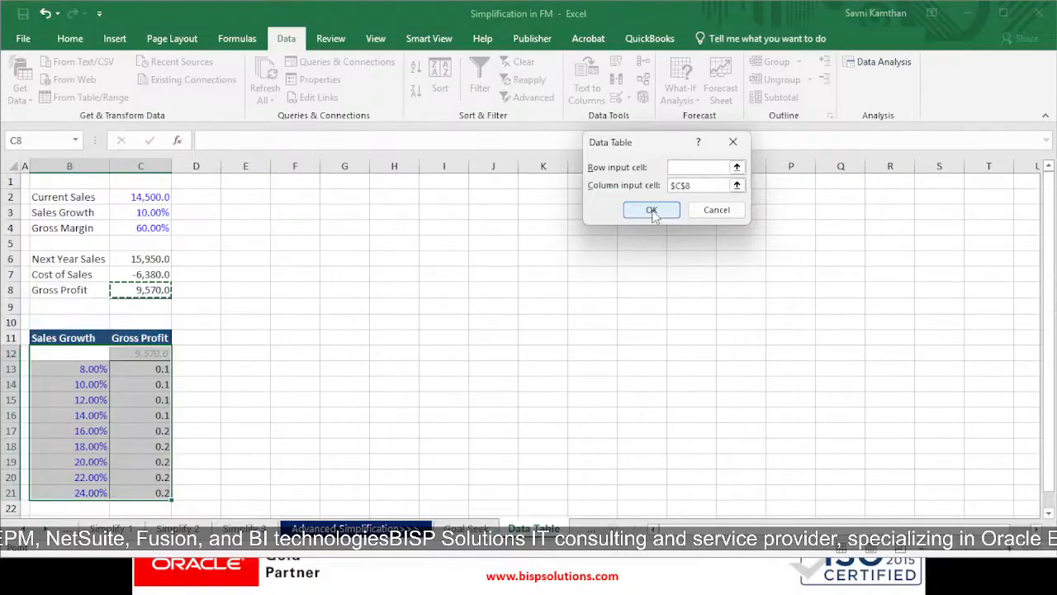
key(BackSpace)
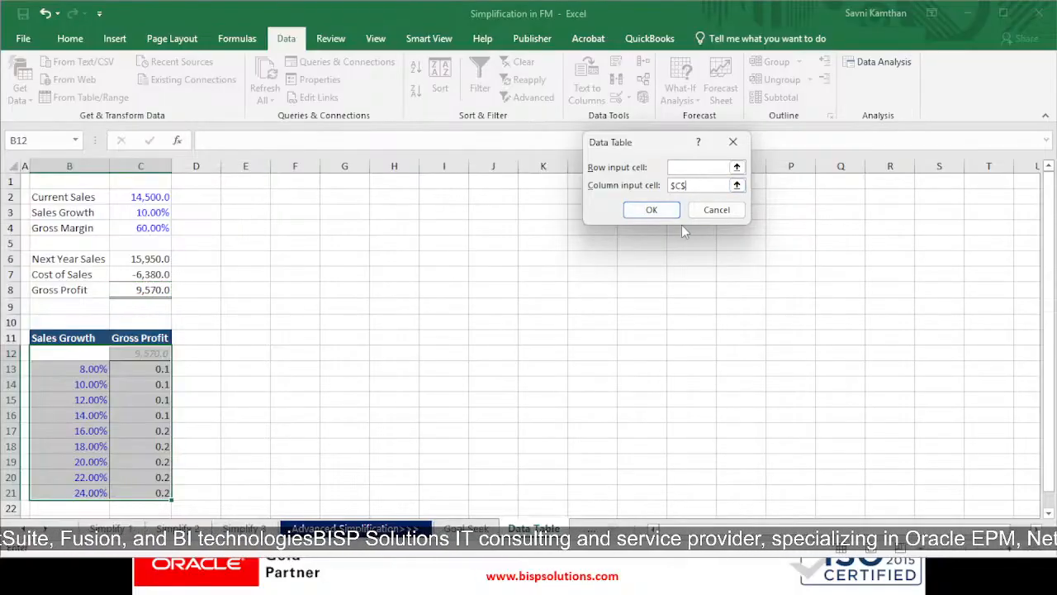
key(BackSpace)
key(BackSpace)
key(BackSpace)
click(136, 217)
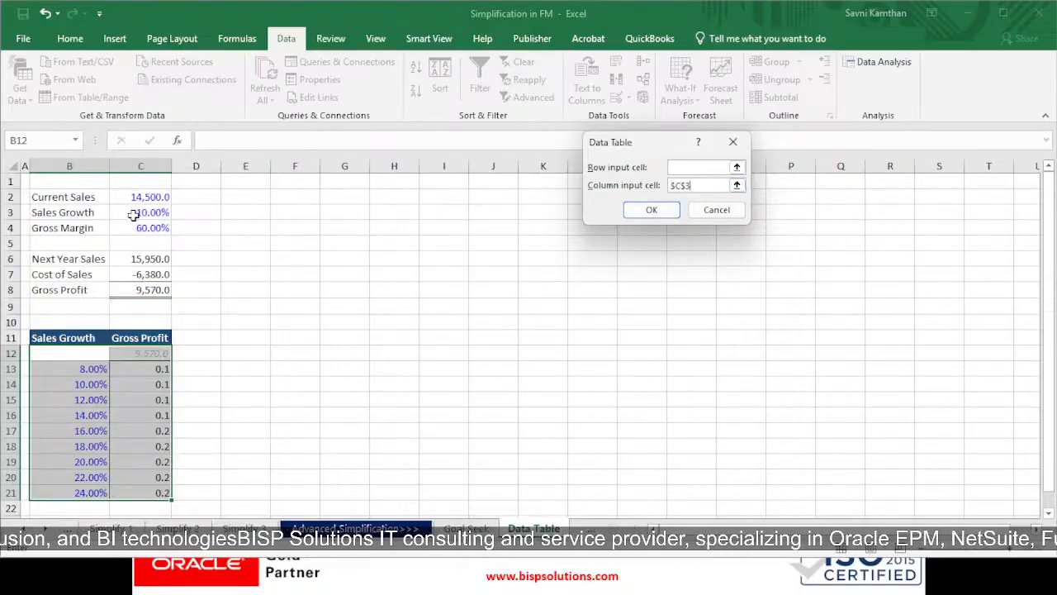
key(Return)
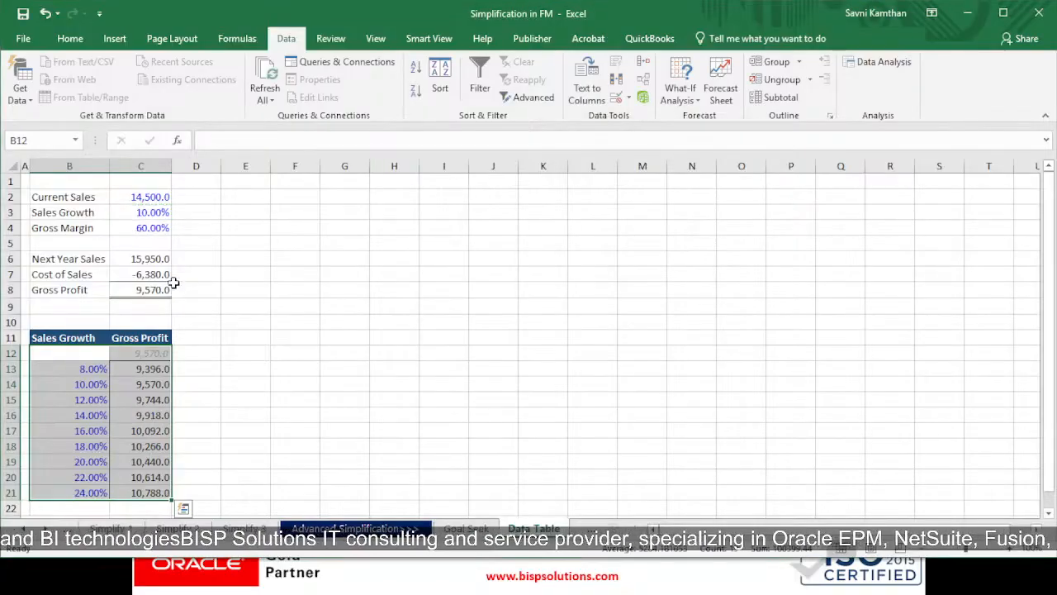
Examine the Gross Profit link in C12 and the Sales Growth input, and compare each growth rate with its Gross Profit in B13:C21
drag(151, 290, 99, 289)
click(144, 353)
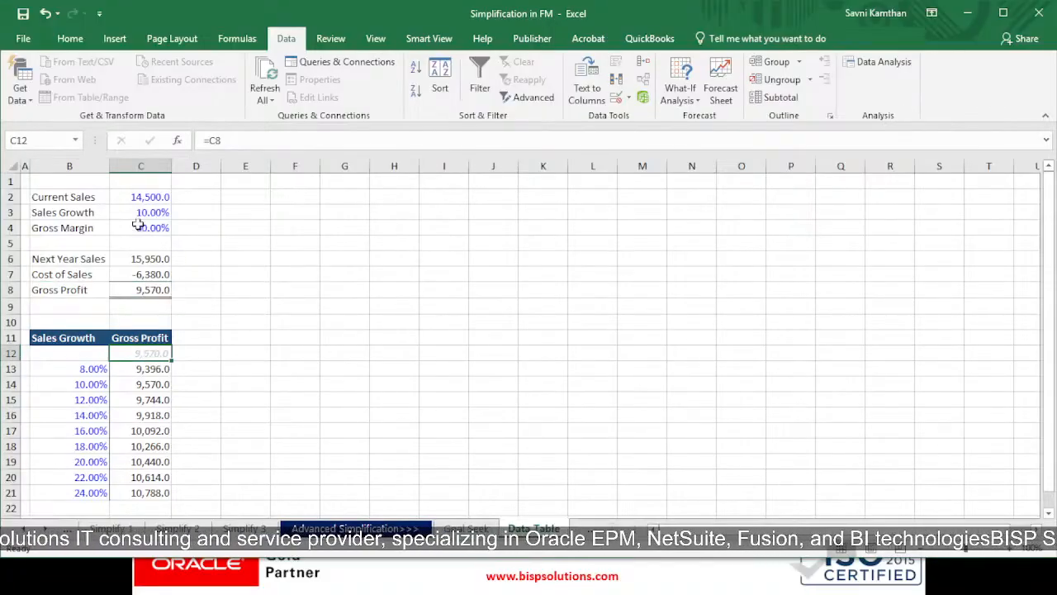
drag(141, 217, 99, 215)
click(299, 322)
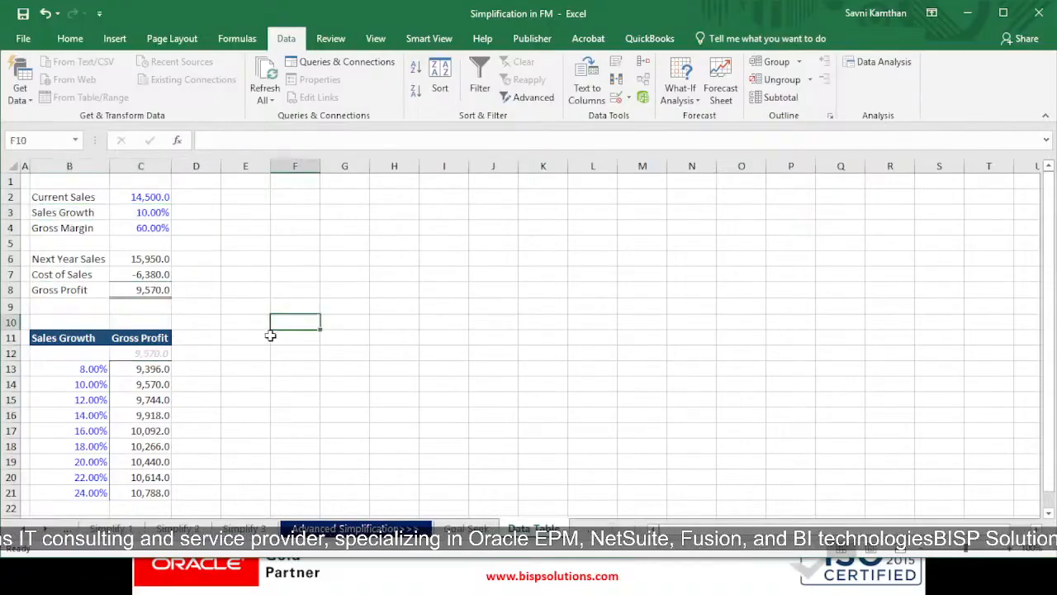
click(99, 368)
click(147, 369)
click(95, 383)
click(133, 385)
click(81, 400)
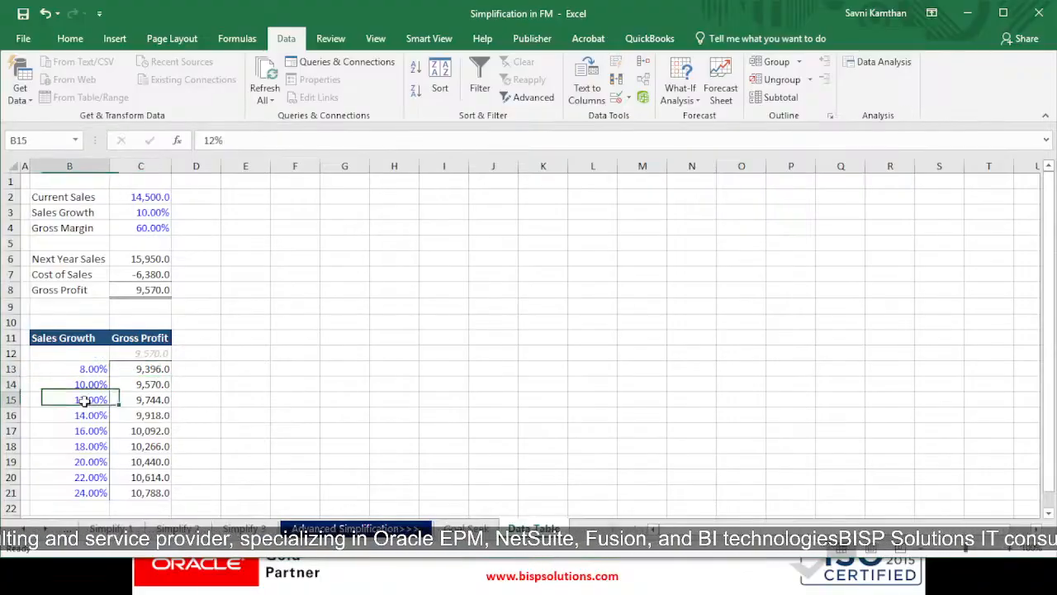
click(132, 400)
click(83, 417)
click(180, 421)
click(98, 430)
click(146, 433)
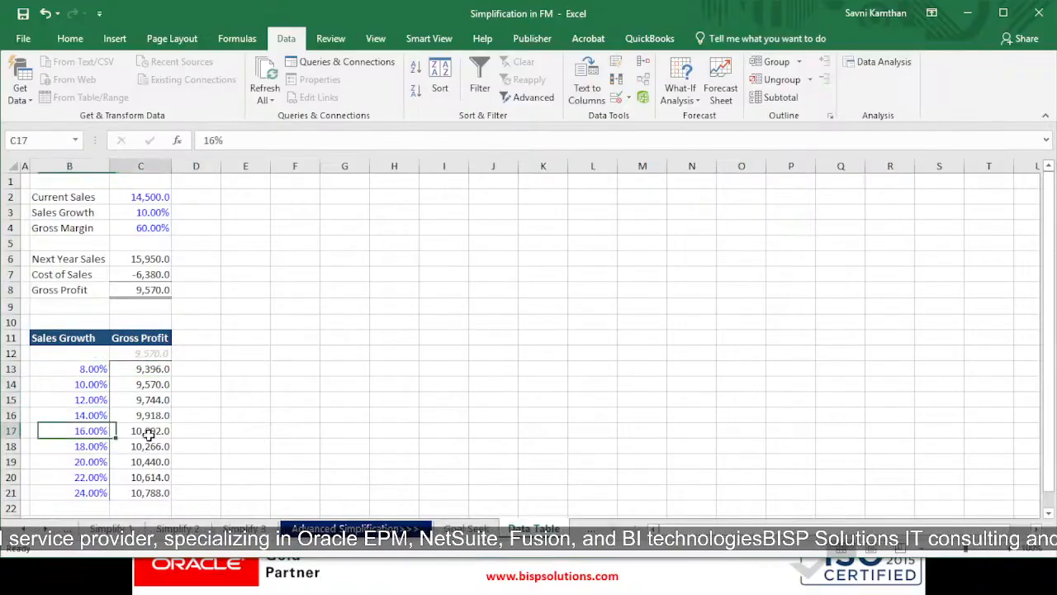
click(97, 448)
click(134, 449)
click(99, 477)
click(136, 490)
click(95, 493)
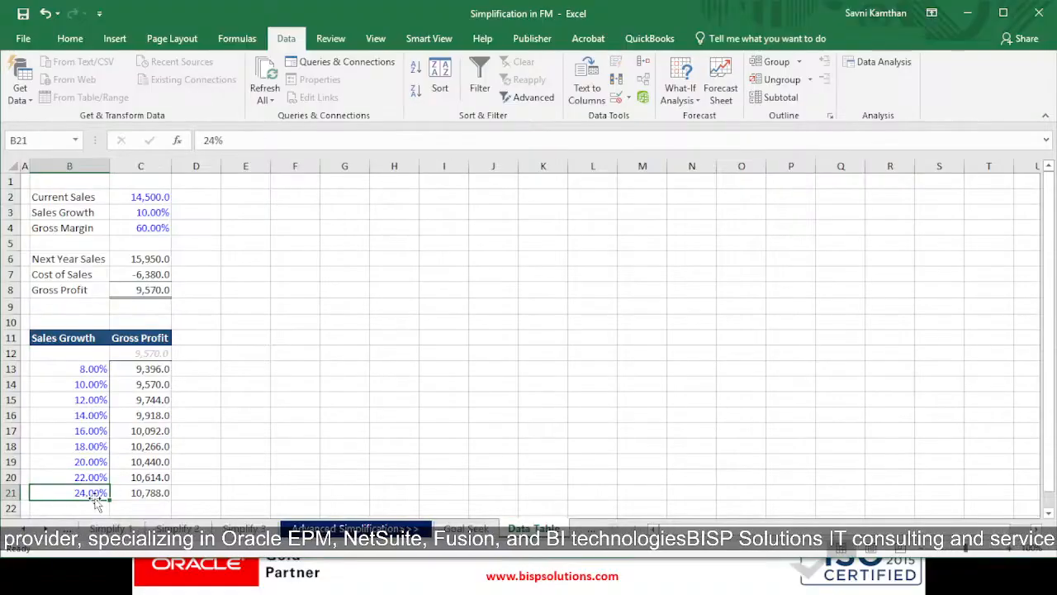
drag(97, 339, 148, 493)
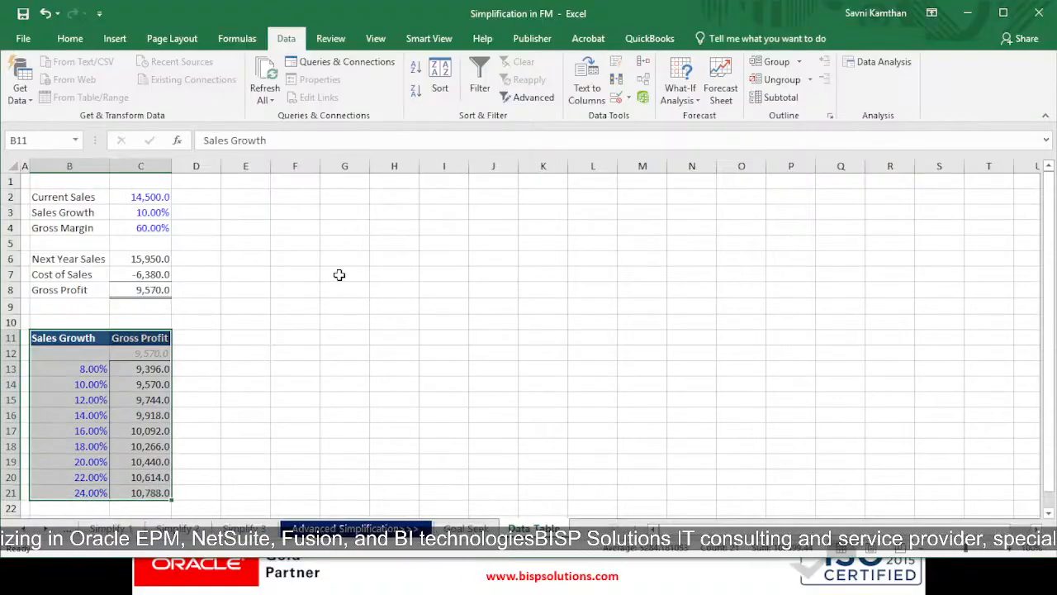
Switch to the Scenario Analysis sheet and examine the Gross Margin rates in D11:I11 and the Sales Growth rates in C12:C20
click(585, 531)
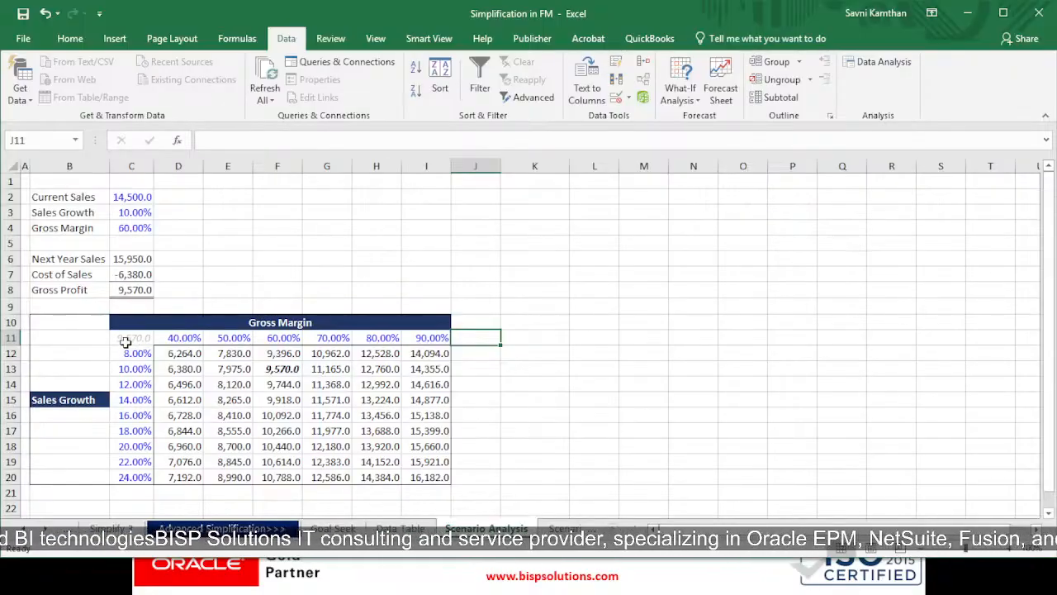
drag(125, 341, 423, 475)
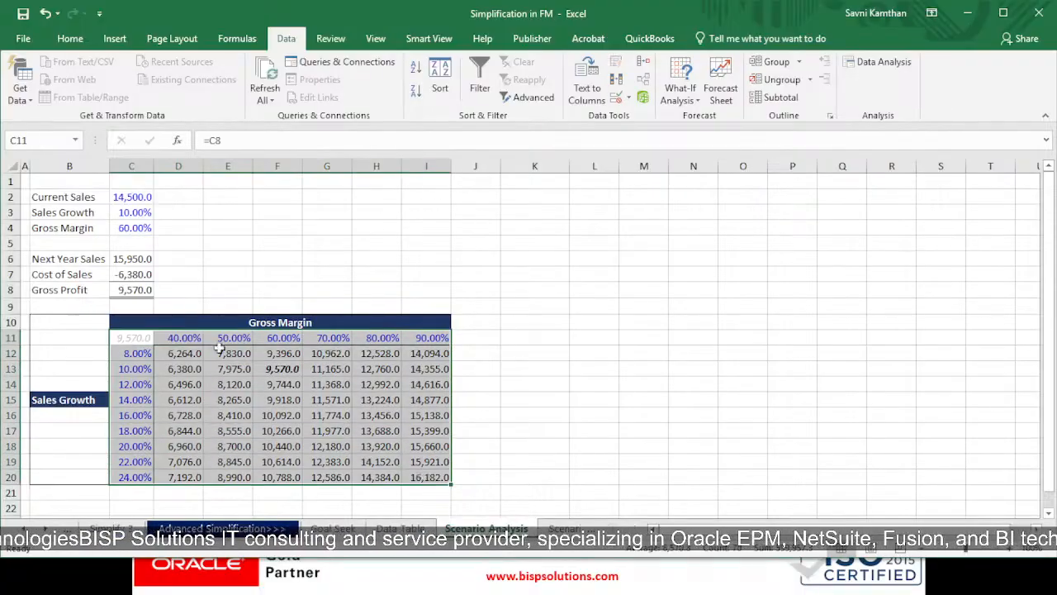
click(183, 310)
drag(46, 323, 74, 472)
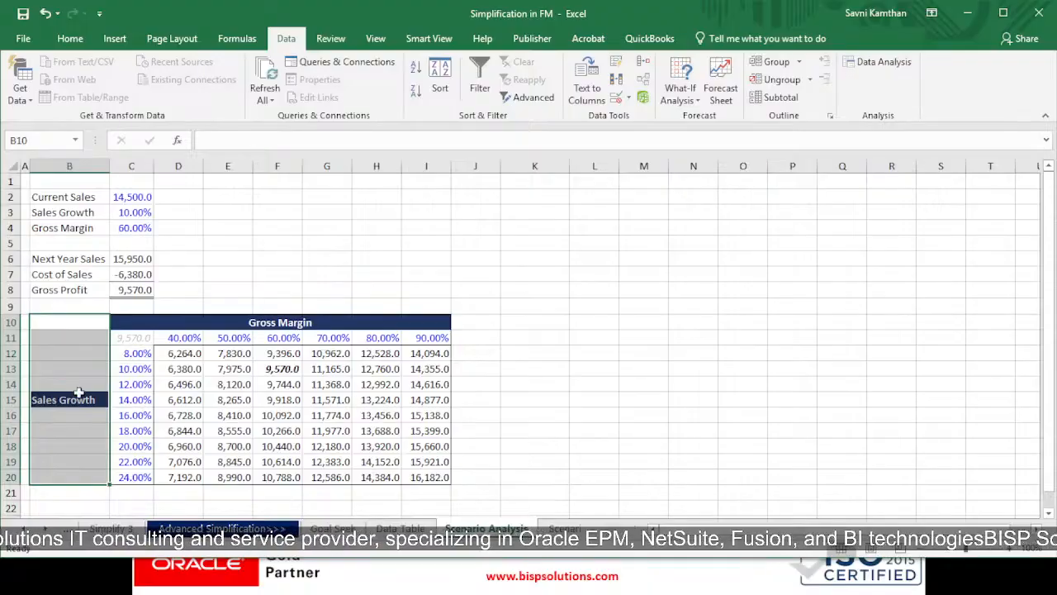
click(181, 329)
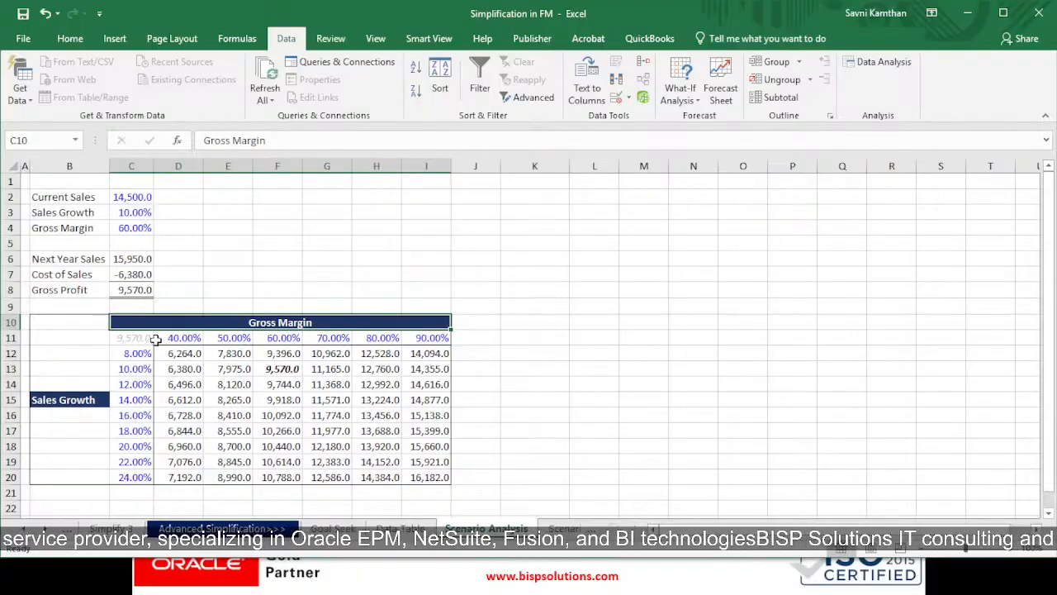
drag(175, 339, 432, 339)
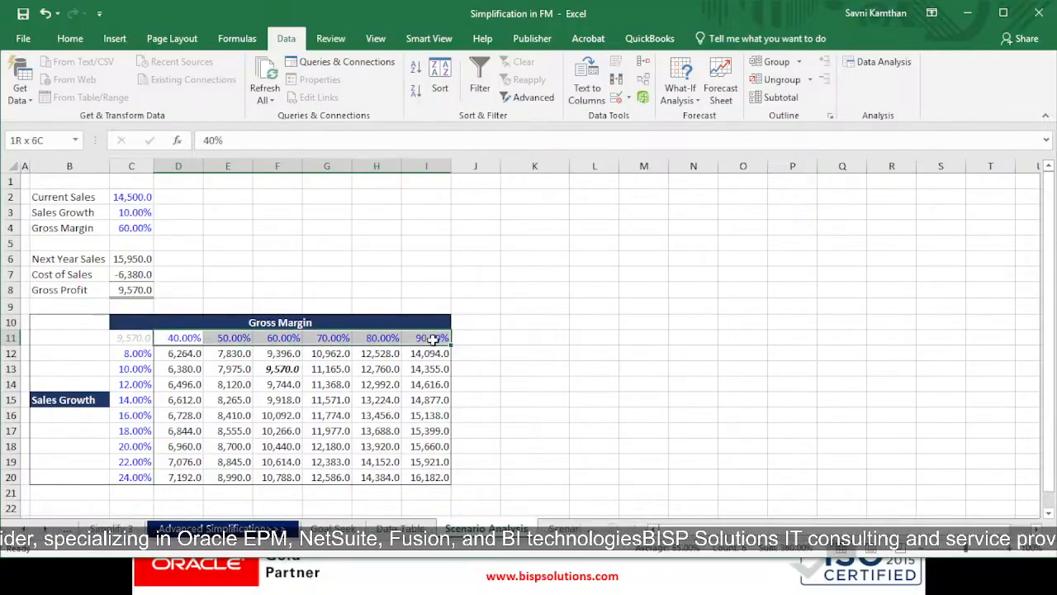
click(176, 338)
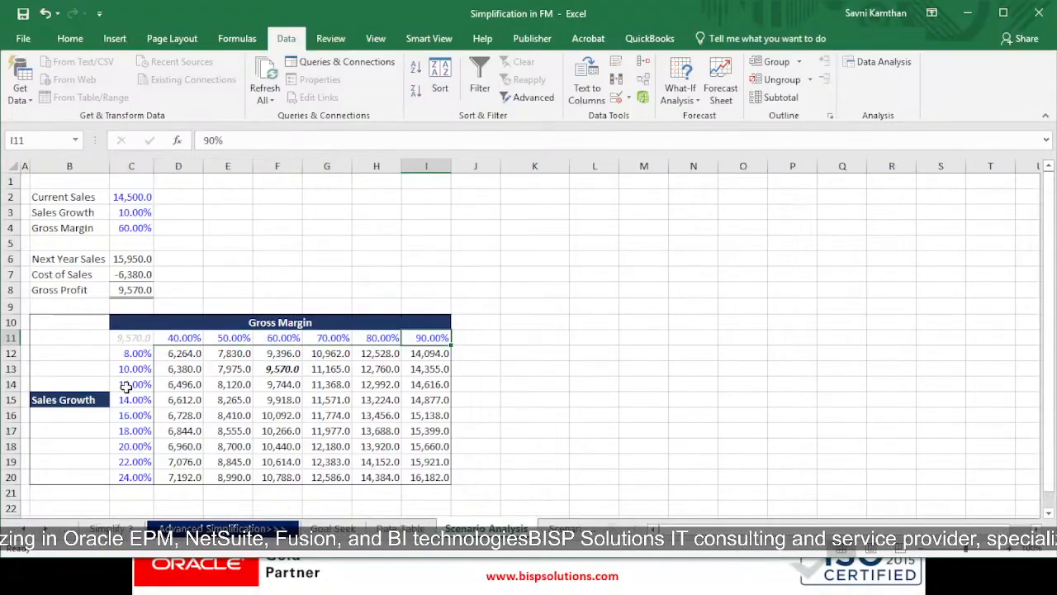
drag(136, 353, 129, 476)
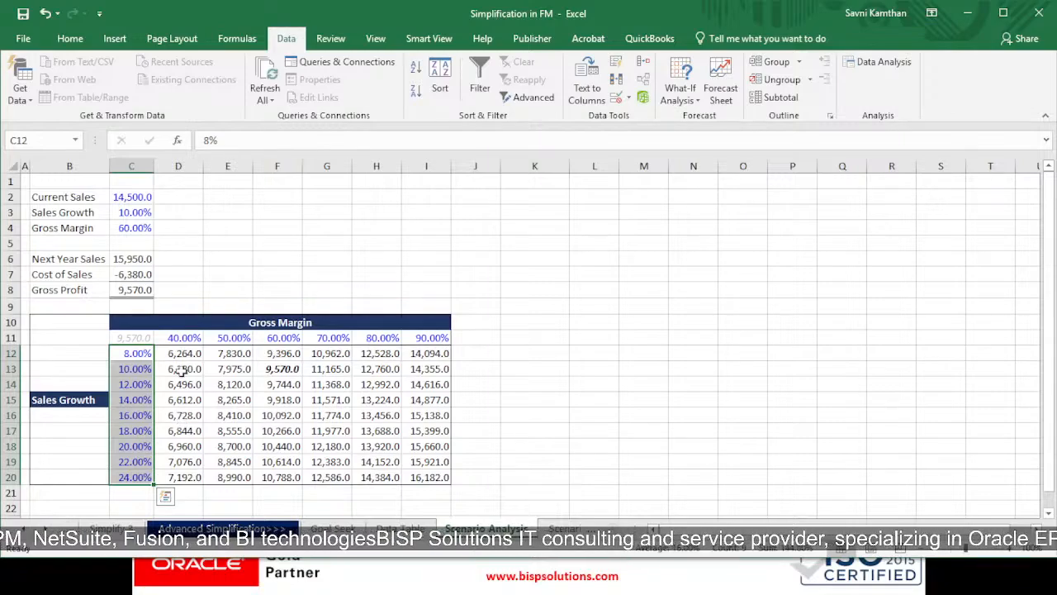
Create the two-variable data table on C11:I20 with Gross Margin in C4 as row input and Sales Growth in C3 as column input
drag(147, 339, 430, 475)
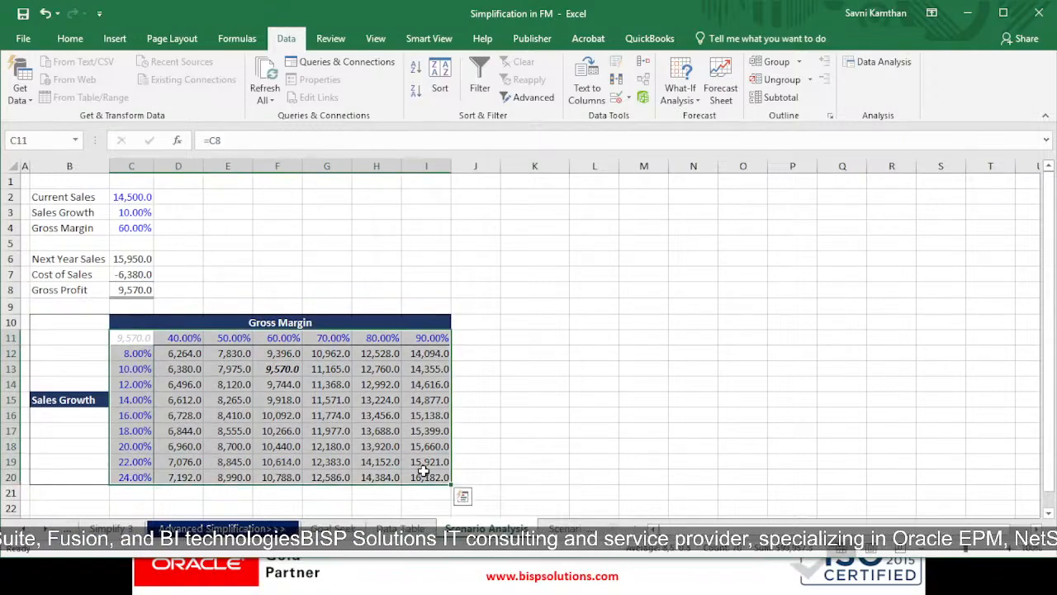
click(680, 93)
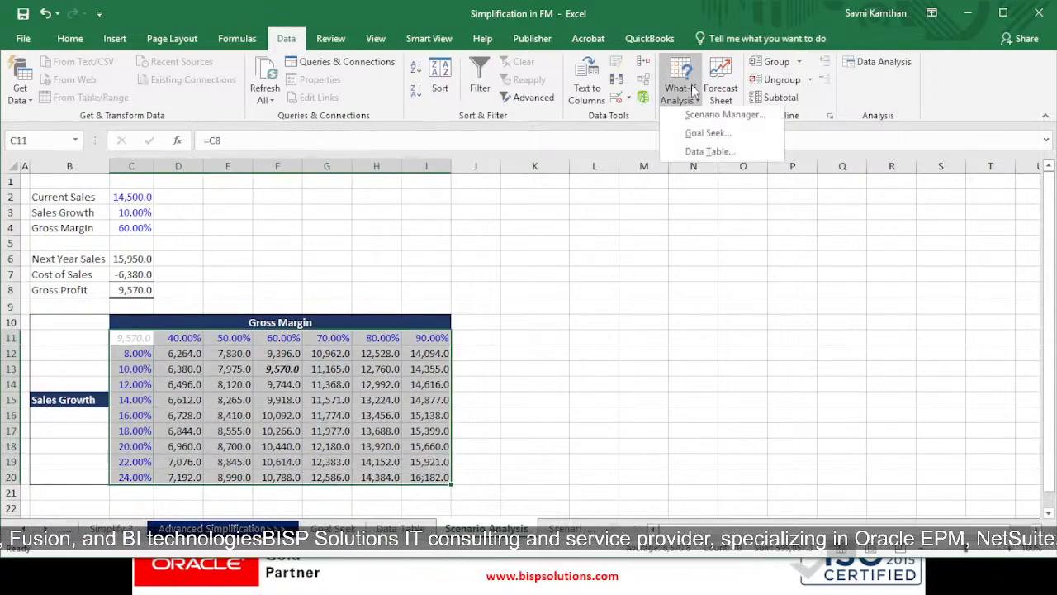
click(708, 156)
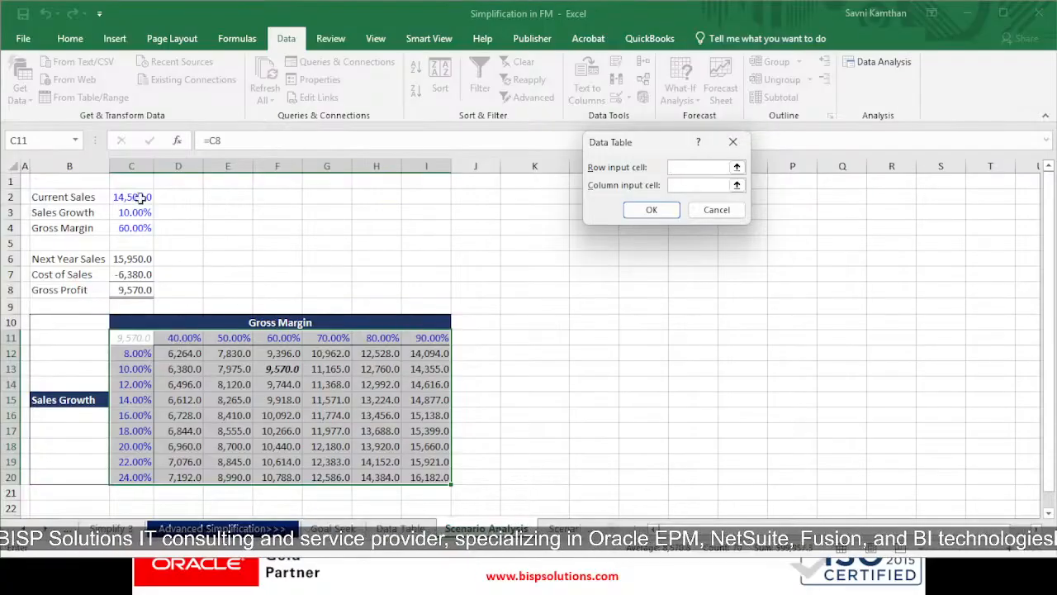
click(133, 228)
click(698, 184)
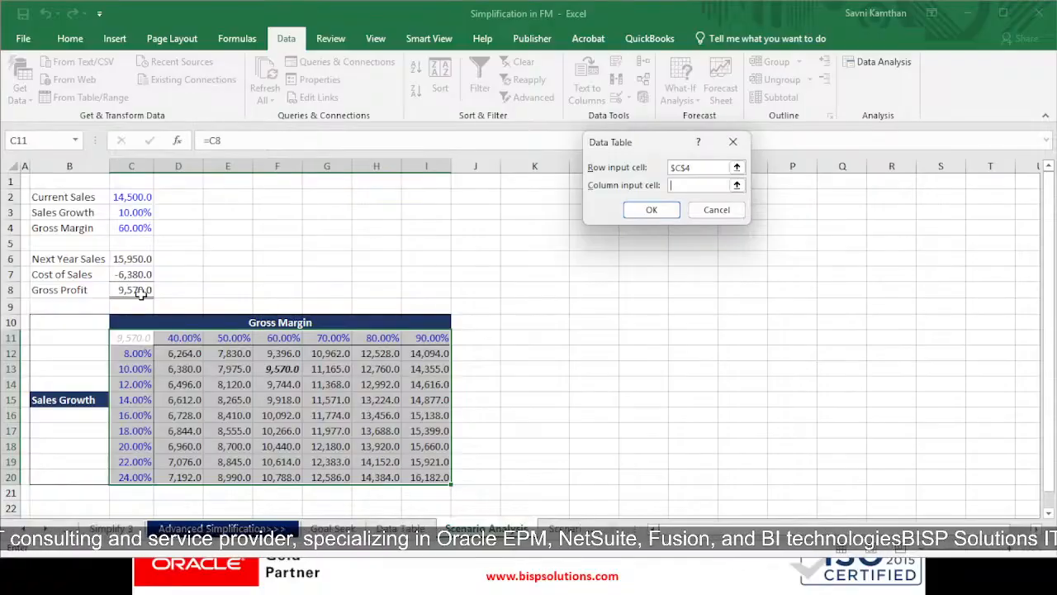
click(136, 212)
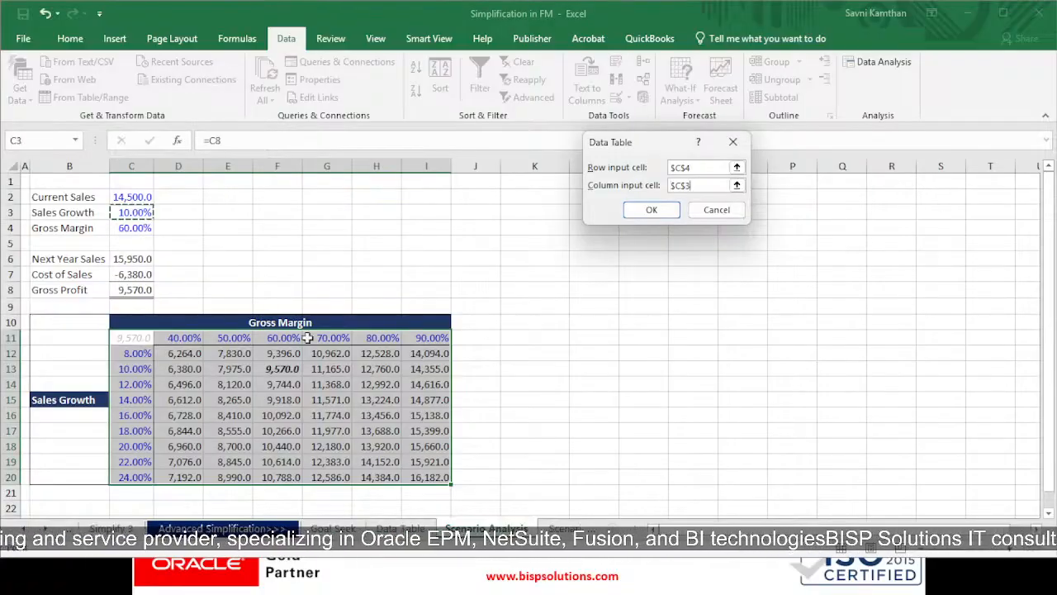
click(640, 211)
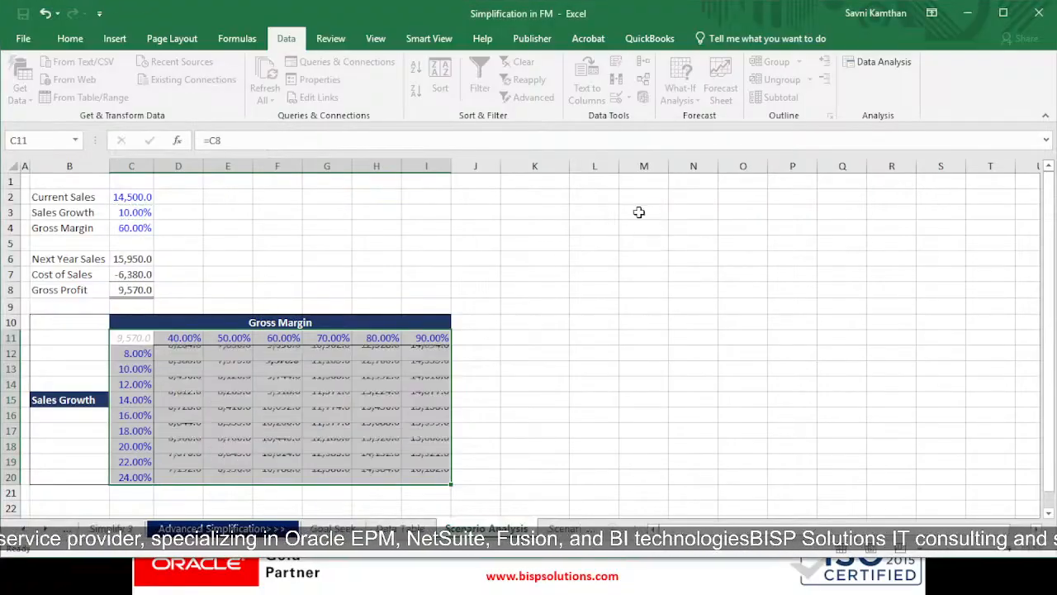
drag(139, 341, 446, 475)
click(477, 427)
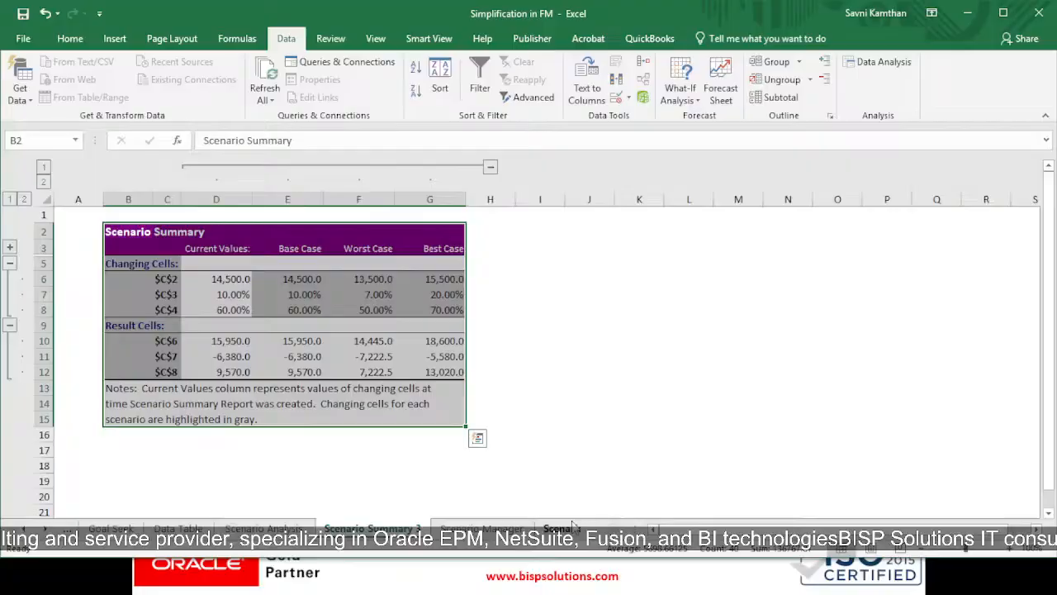
Switch to the Scenario Manager sheet and examine the model in B2:C8, including the three sales and margin inputs
click(482, 527)
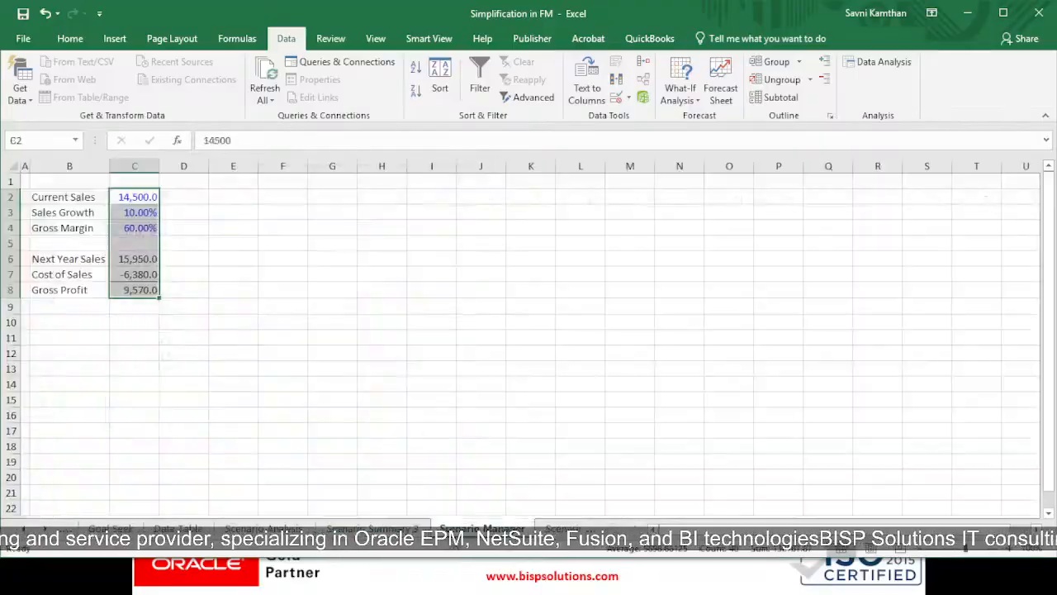
drag(83, 198, 151, 289)
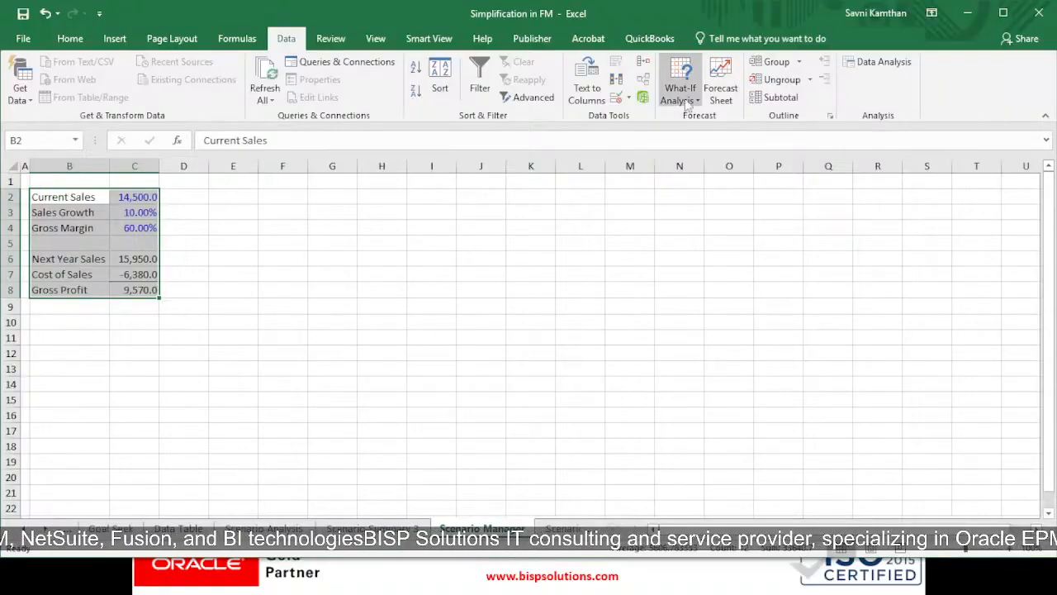
drag(78, 198, 141, 236)
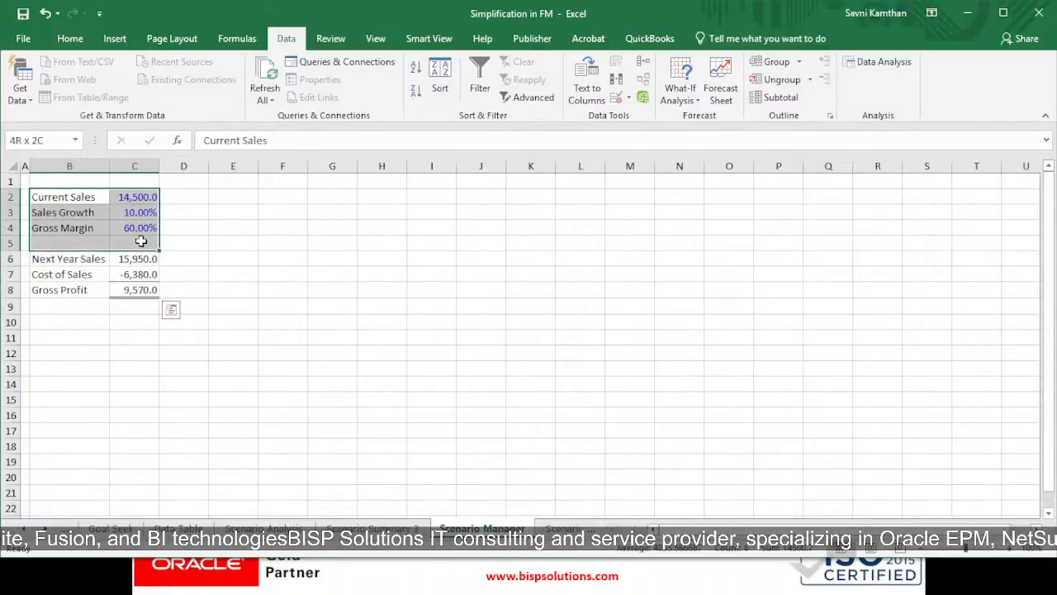
click(278, 302)
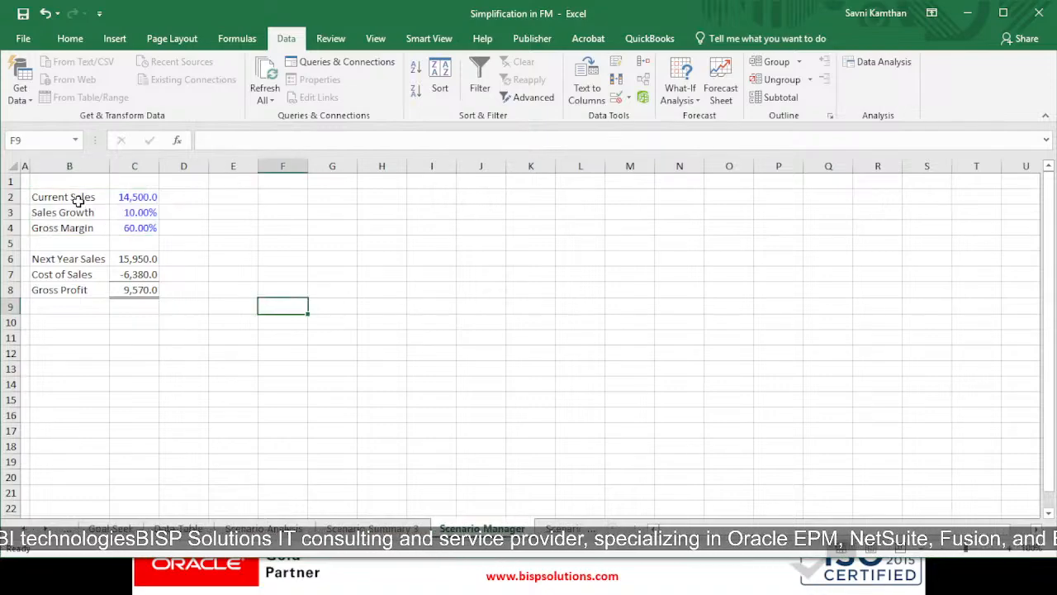
Open the Best Case scenario in Scenario Manager and review its changing cells C2:C4 and their scenario values
click(682, 97)
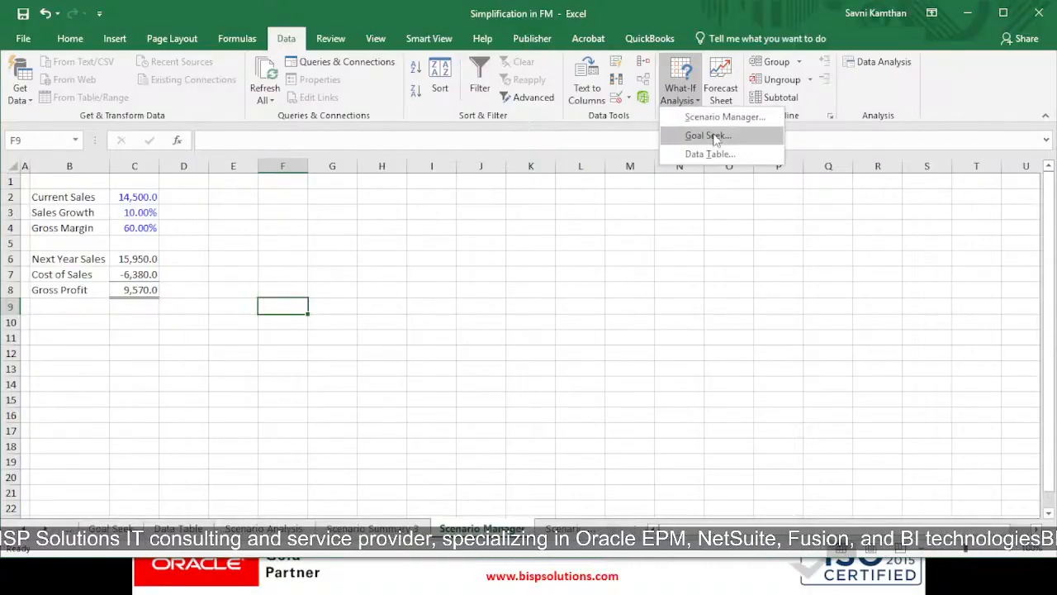
click(717, 118)
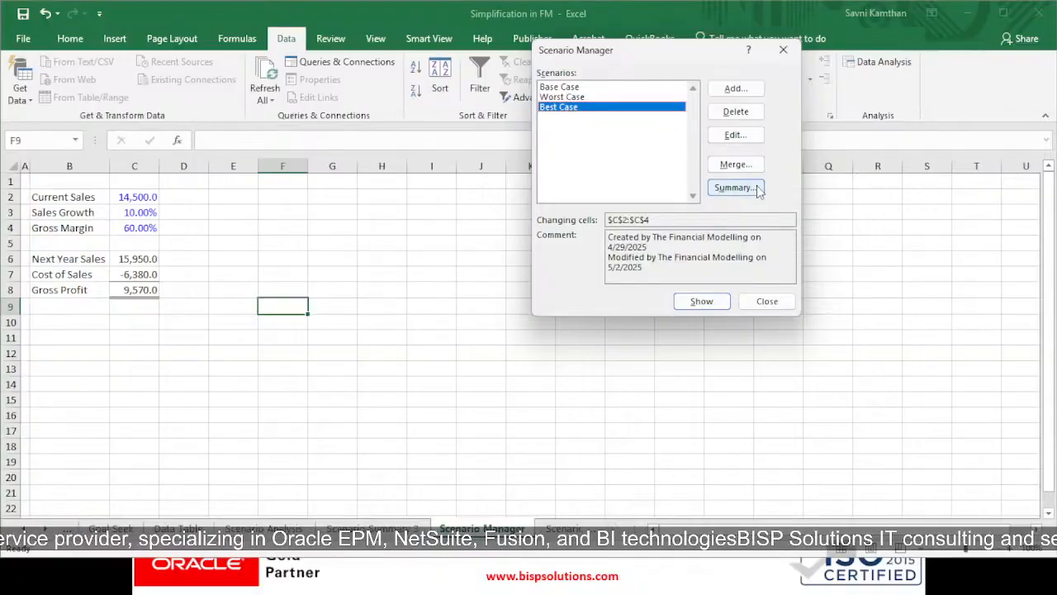
click(748, 135)
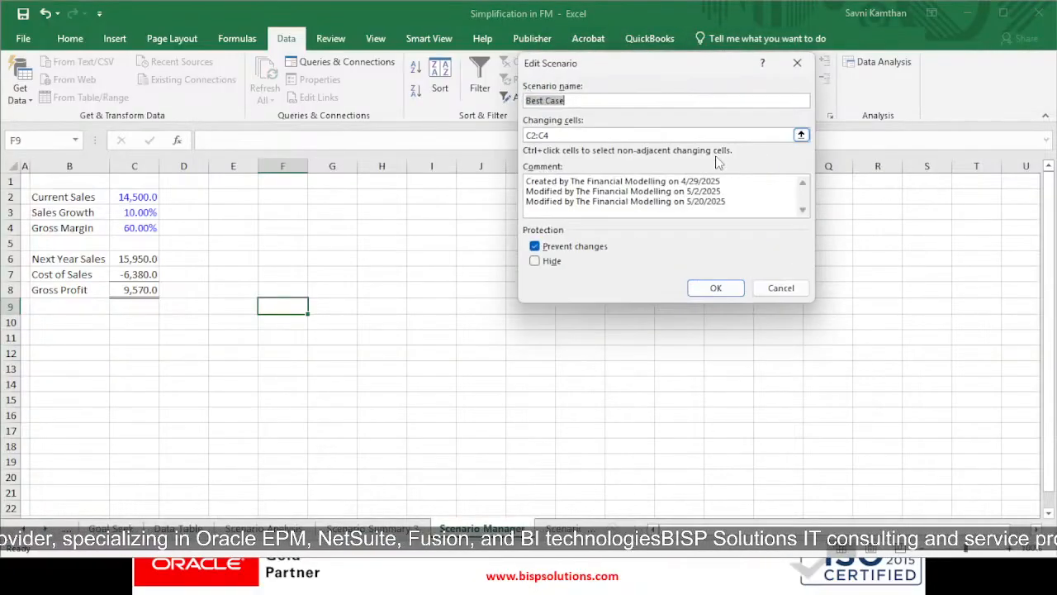
click(553, 135)
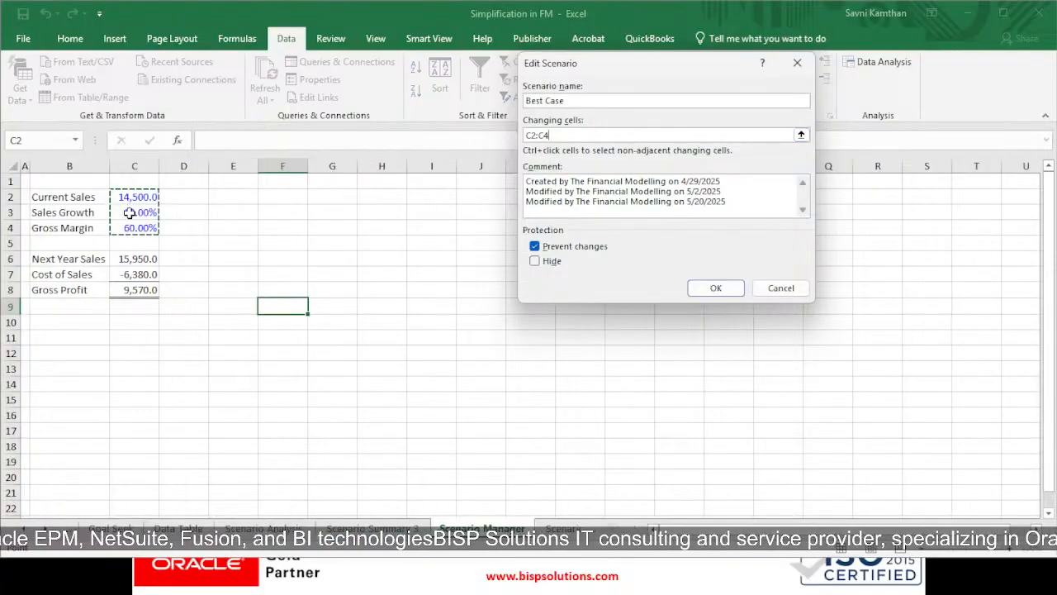
click(715, 288)
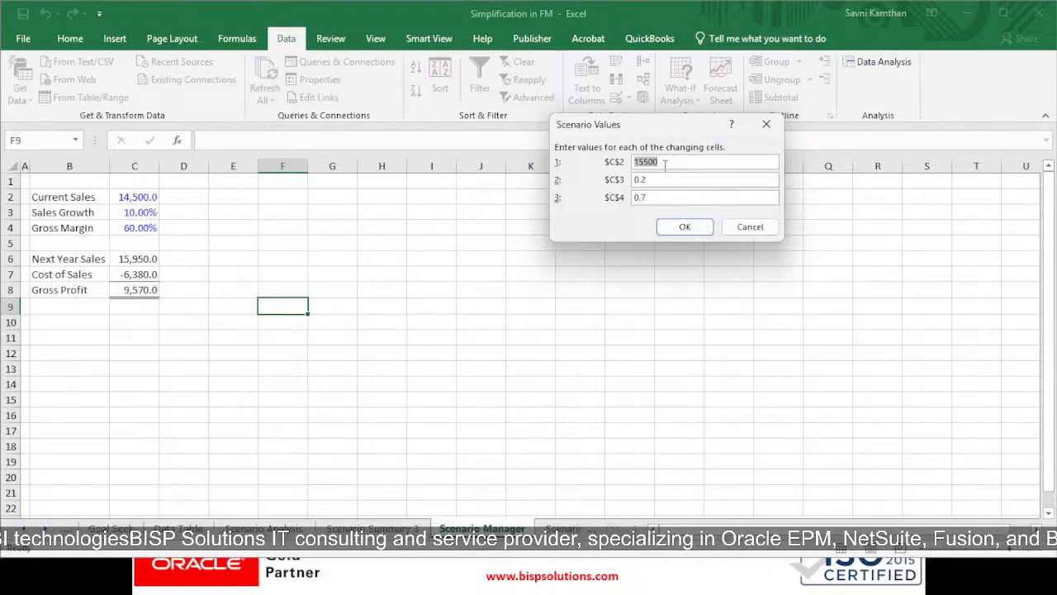
click(670, 164)
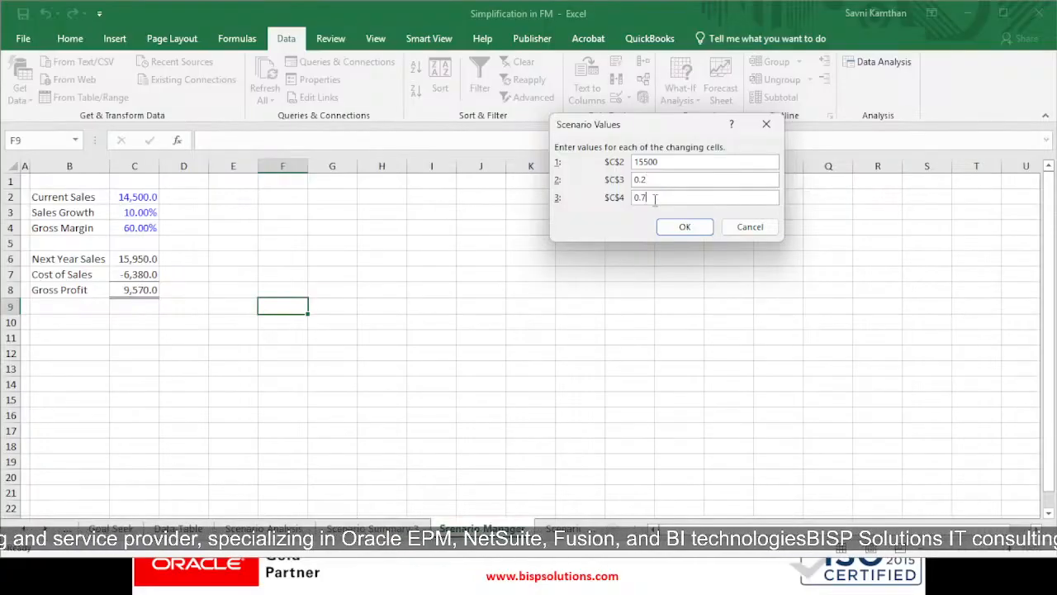
click(675, 229)
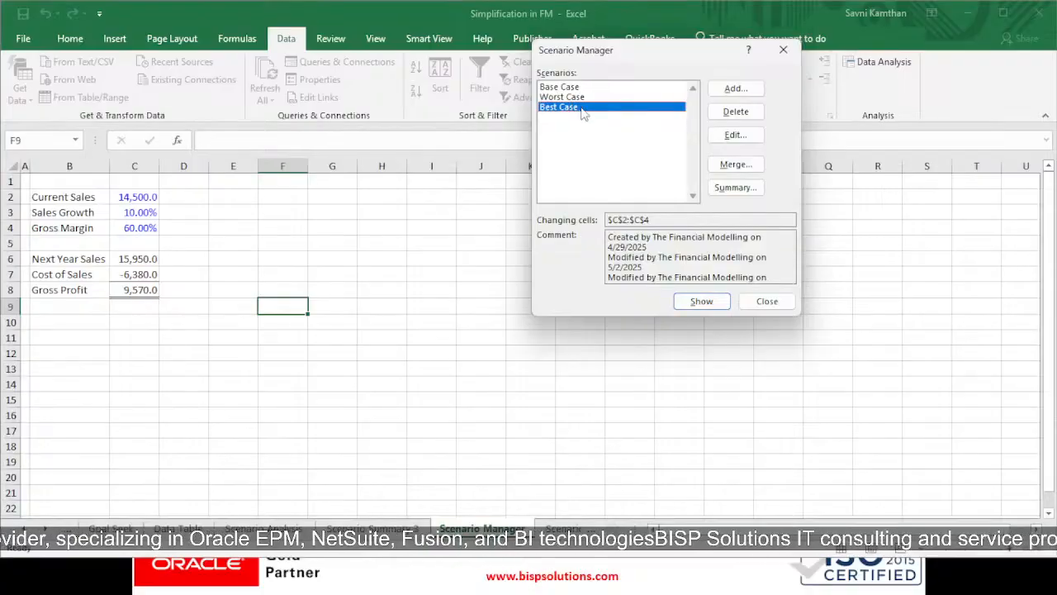
Open the Worst Case scenario for editing and review its changing cells and scenario values
click(570, 97)
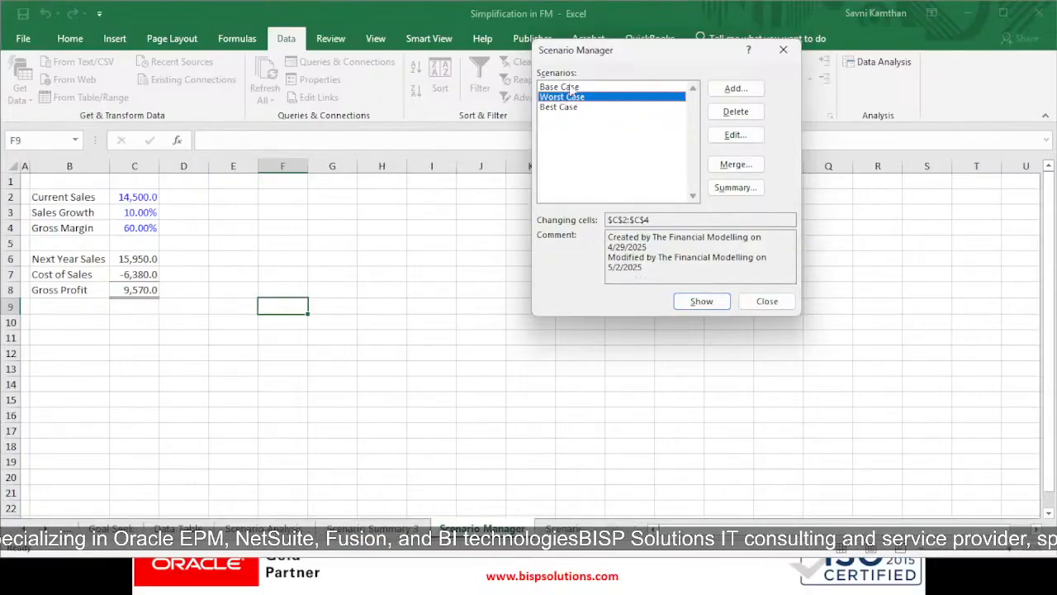
click(563, 106)
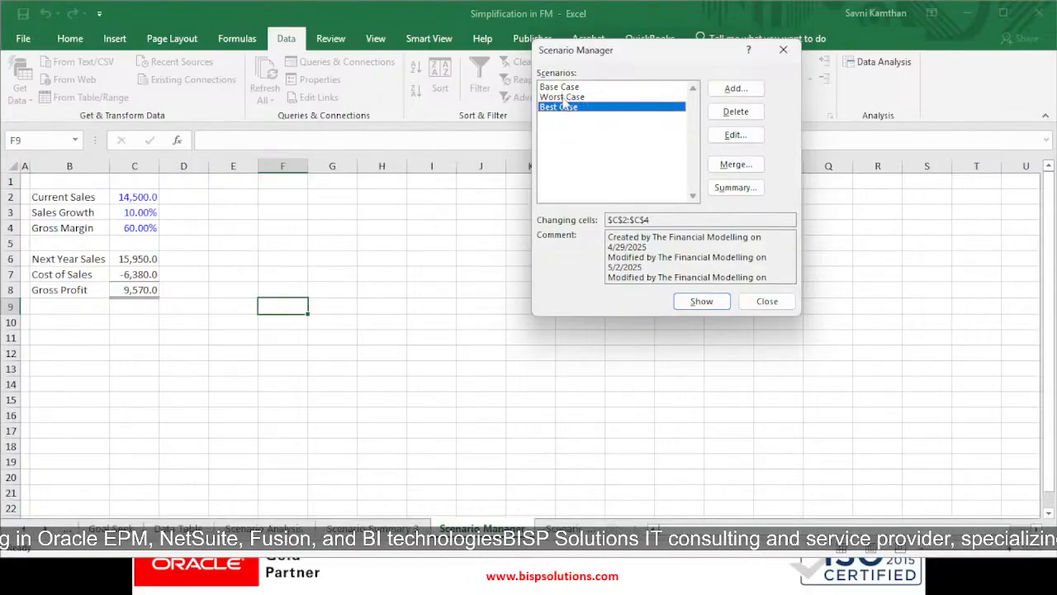
click(567, 97)
click(734, 136)
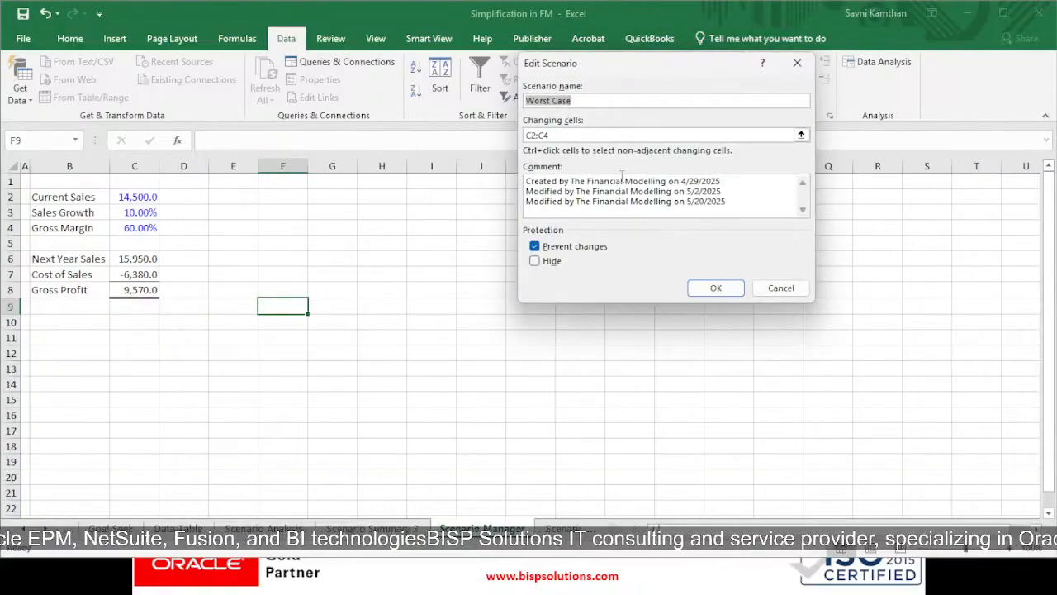
click(715, 289)
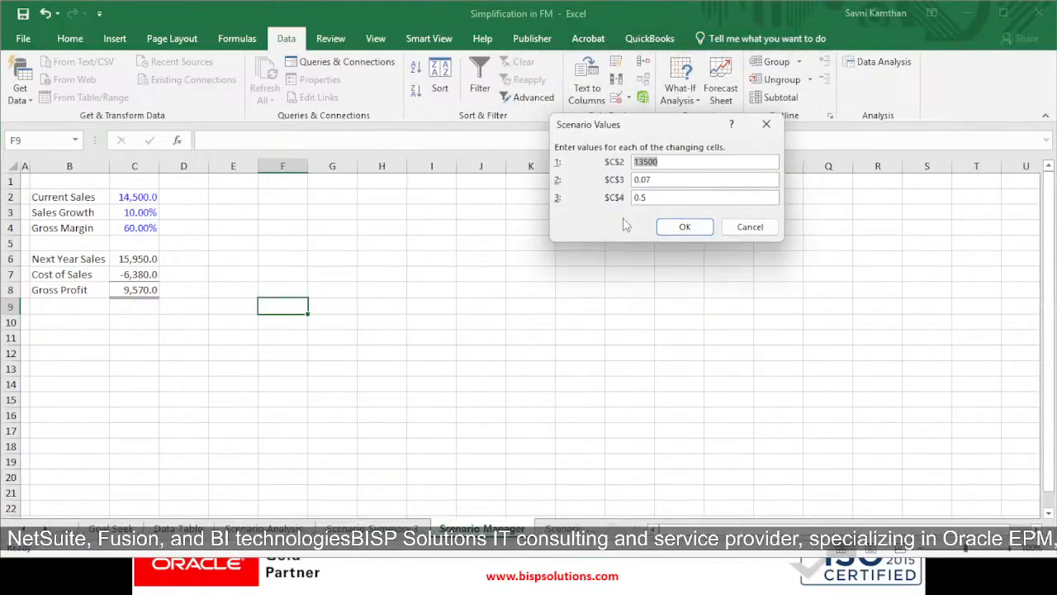
click(672, 162)
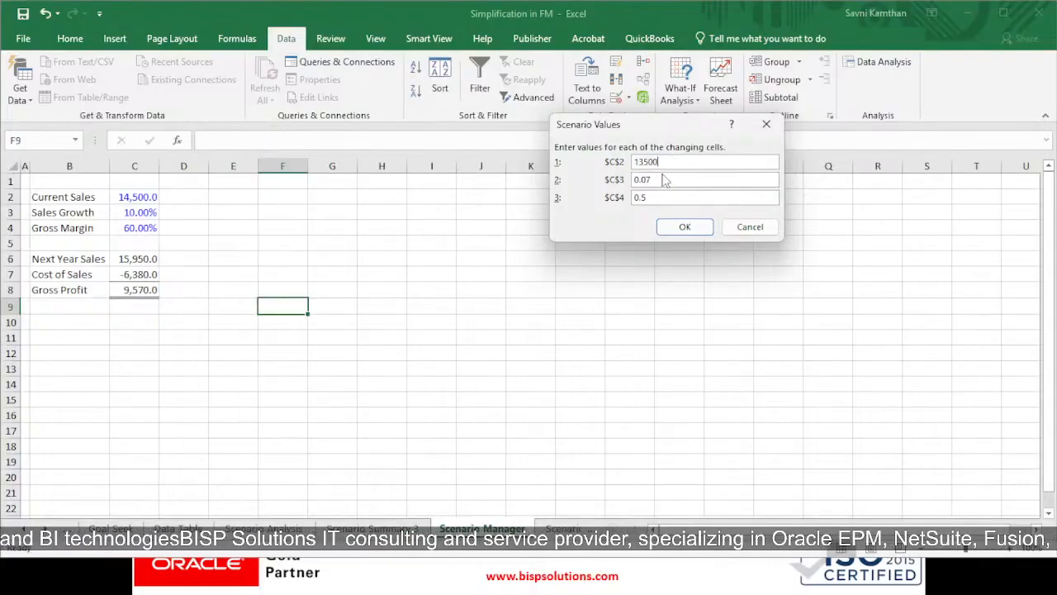
click(684, 227)
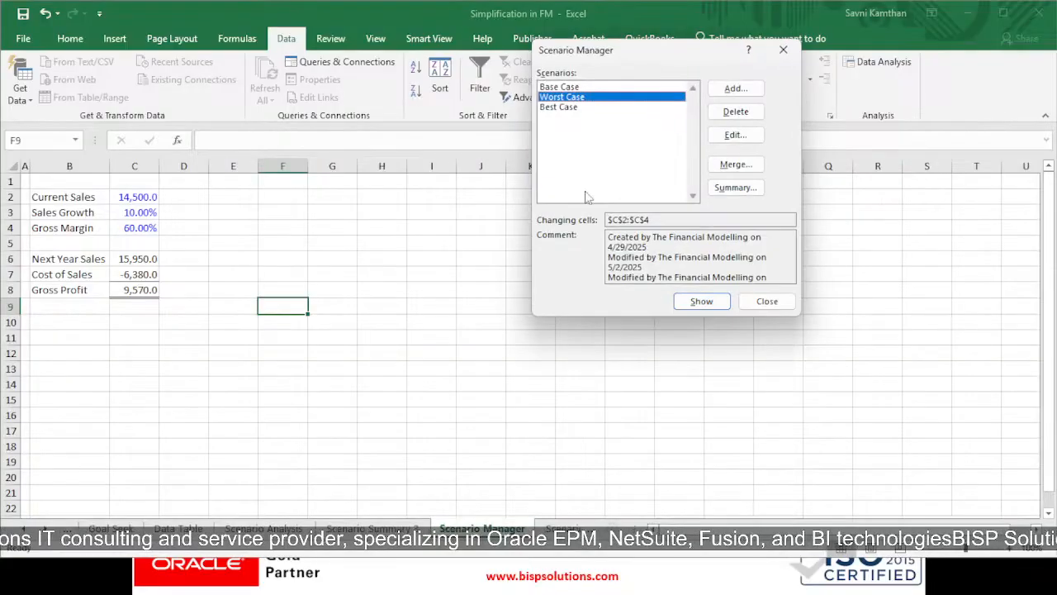
Open the Base Case scenario for editing and review the values of its changing cells
click(568, 87)
click(735, 134)
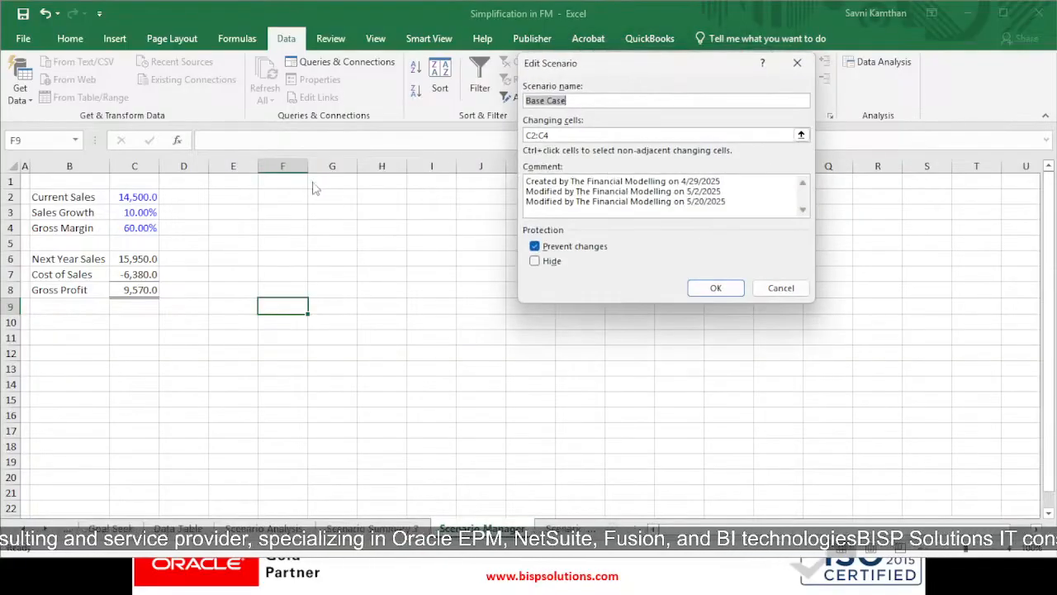
click(715, 288)
click(656, 182)
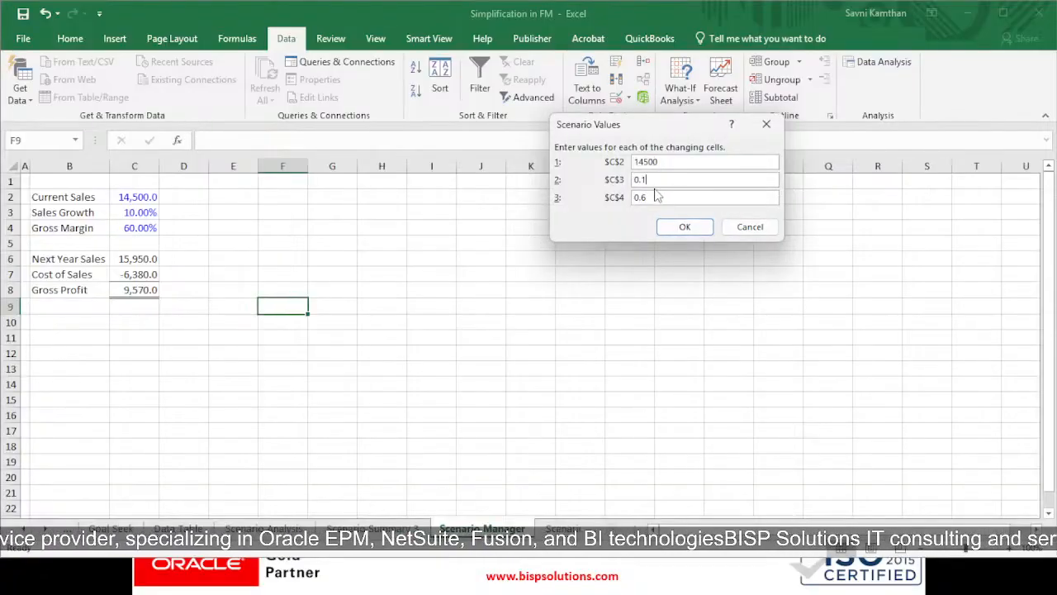
click(692, 233)
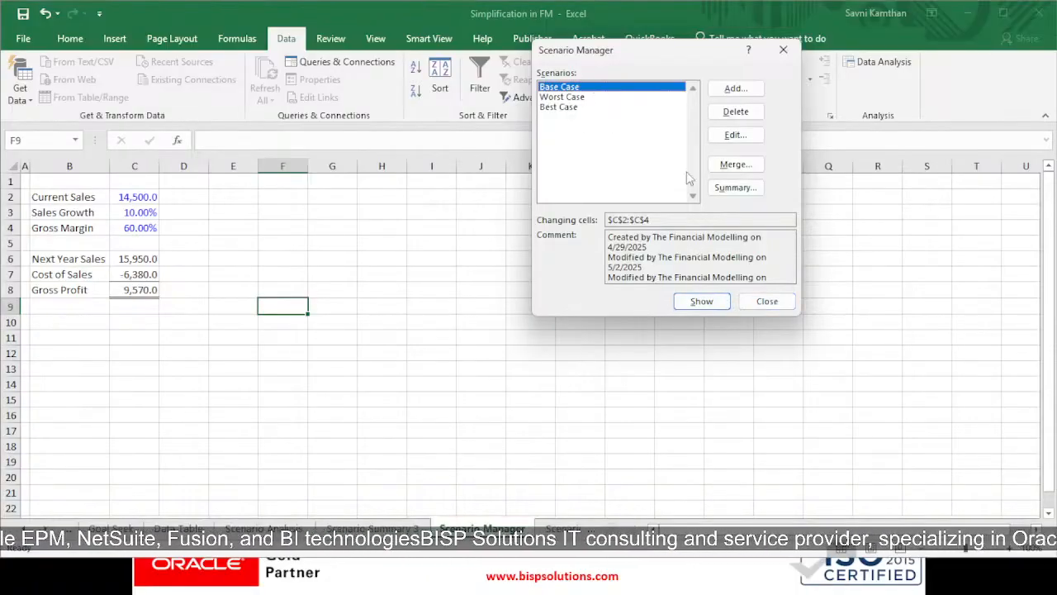
Check the scenario summary's report type and result cells C6:C8, and close Scenario Manager without creating the report
click(718, 189)
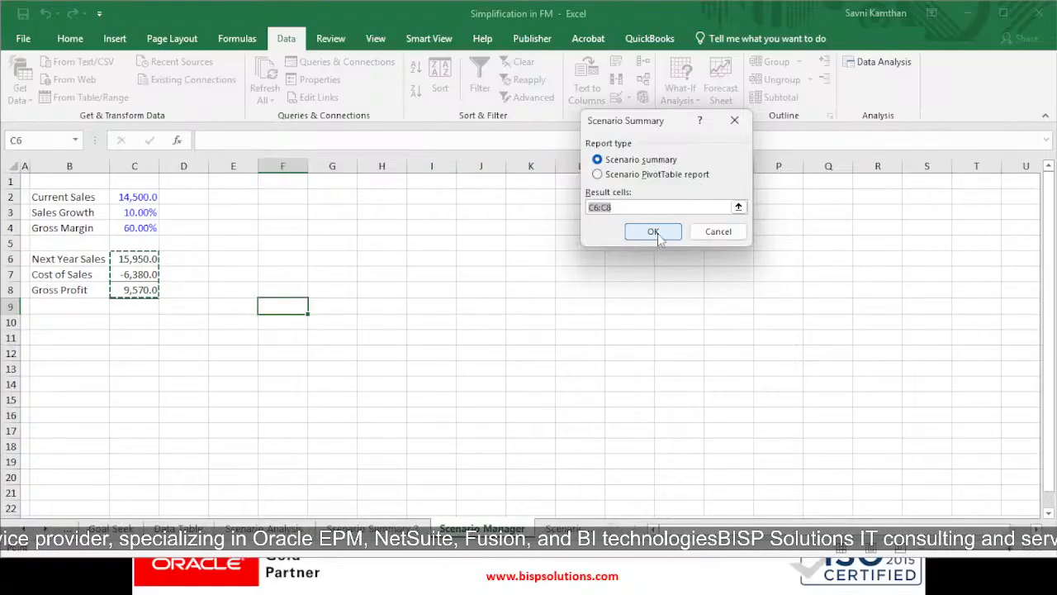
click(717, 231)
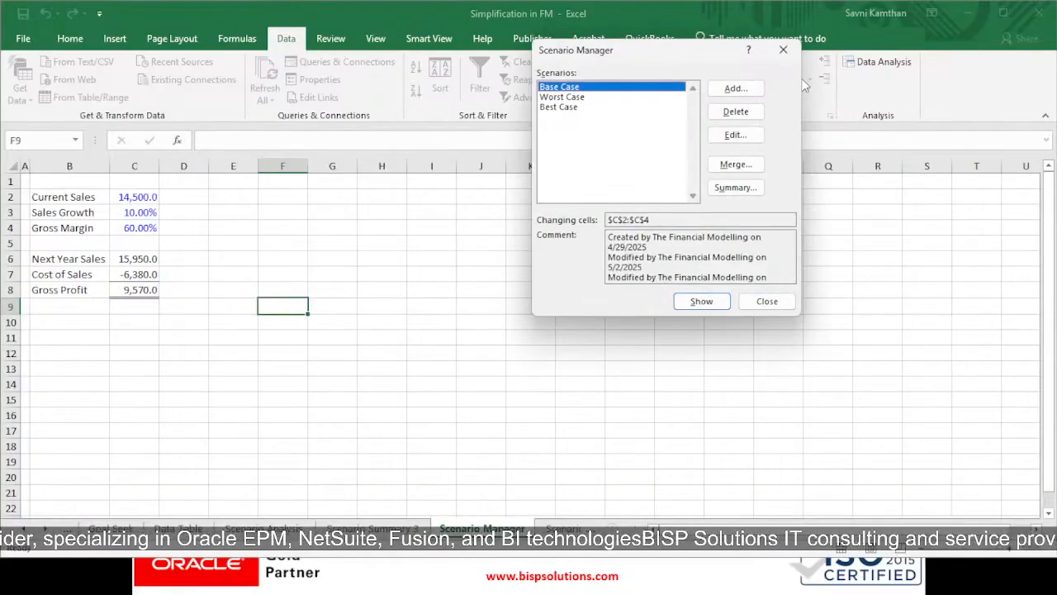
click(783, 50)
Switch to the Scenario Summary 3 sheet and compare the $C$2 sales values across the current, Base, Worst and Best Case columns
click(384, 526)
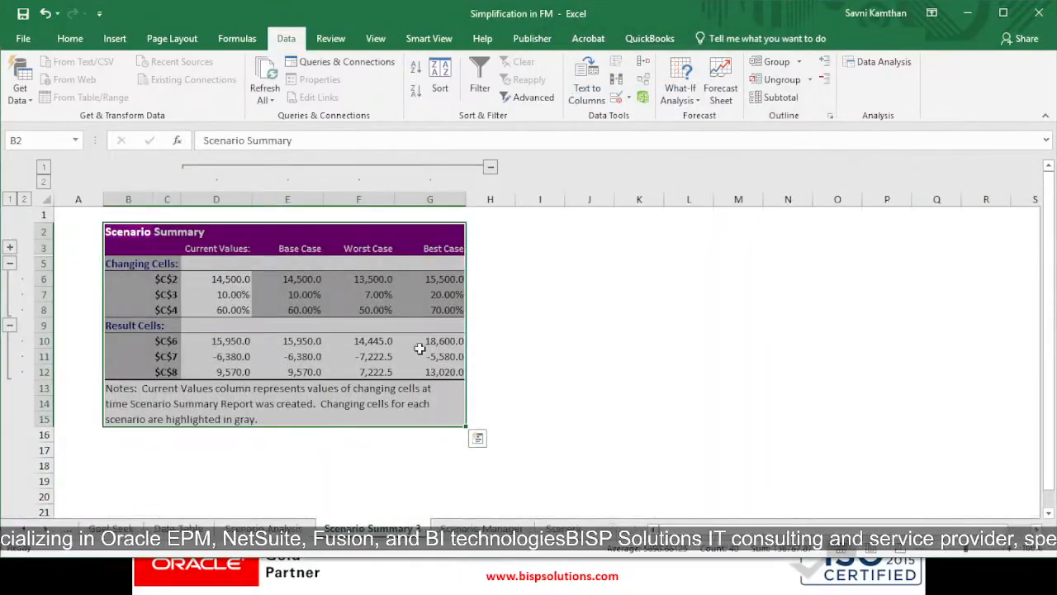
mouse_move(141, 231)
mouse_down()
mouse_move(231, 230)
mouse_move(406, 361)
mouse_move(438, 400)
mouse_up()
click(271, 290)
click(209, 252)
click(223, 279)
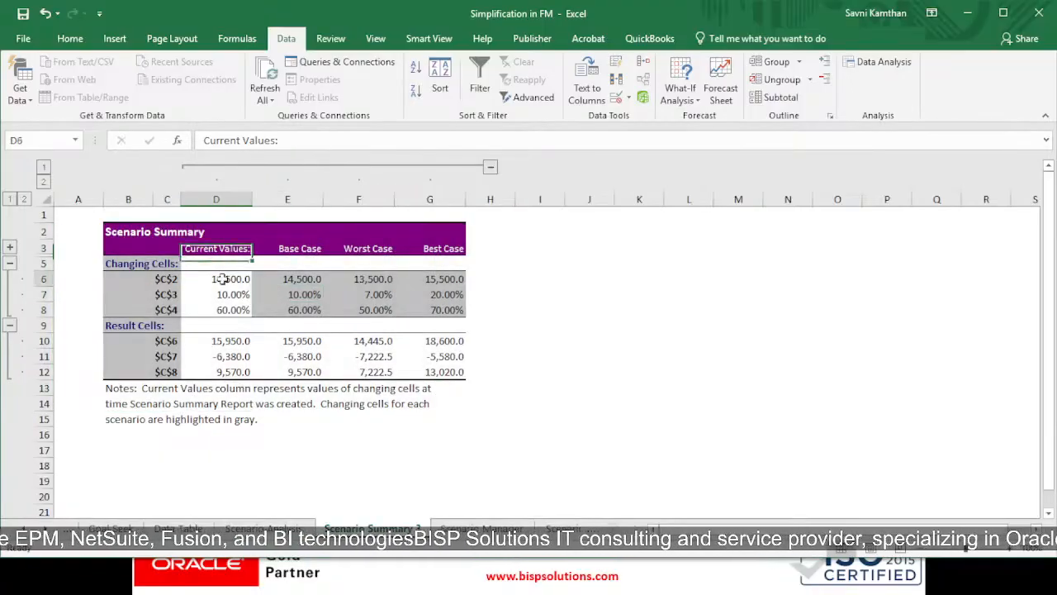
click(300, 248)
click(303, 264)
click(306, 279)
click(347, 233)
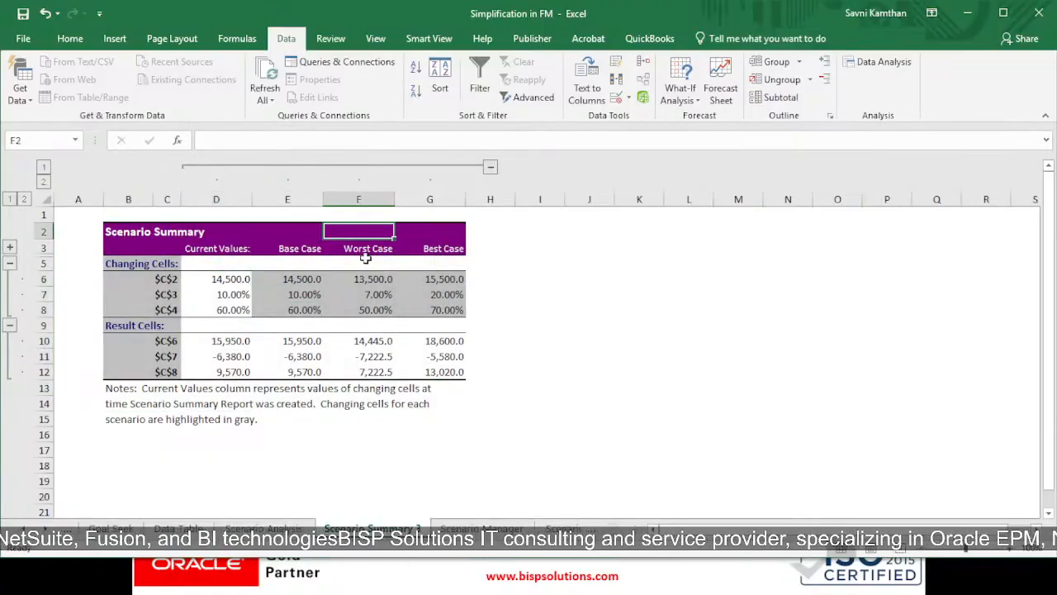
click(380, 279)
click(437, 244)
click(450, 279)
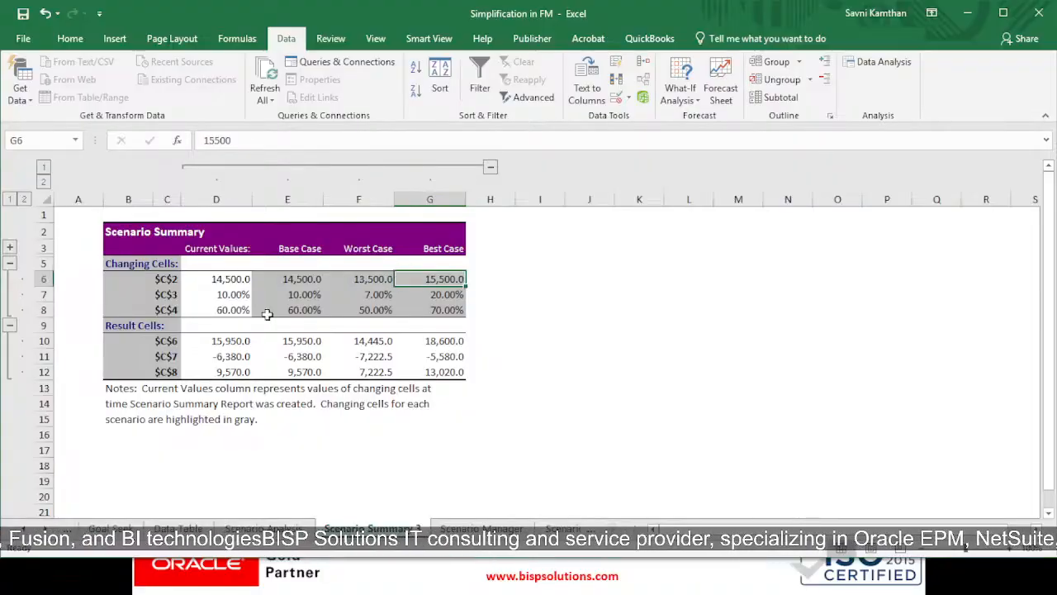
Compare the $C$3 and $C$4 changing cells and the $C$6 result across the current, Base, Worst and Best Case columns
drag(240, 299, 442, 298)
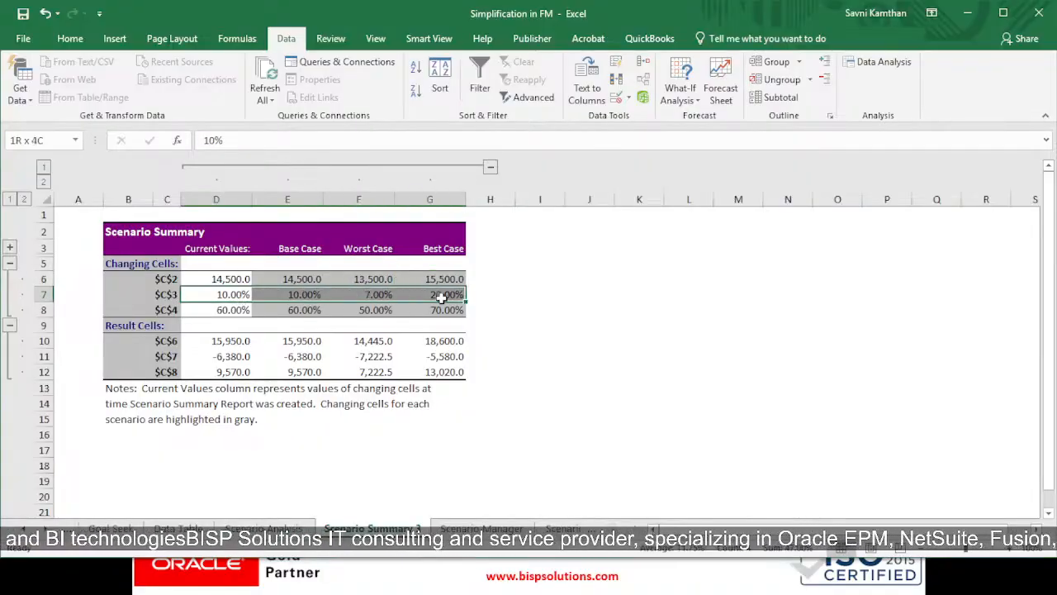
drag(242, 313, 495, 313)
click(276, 340)
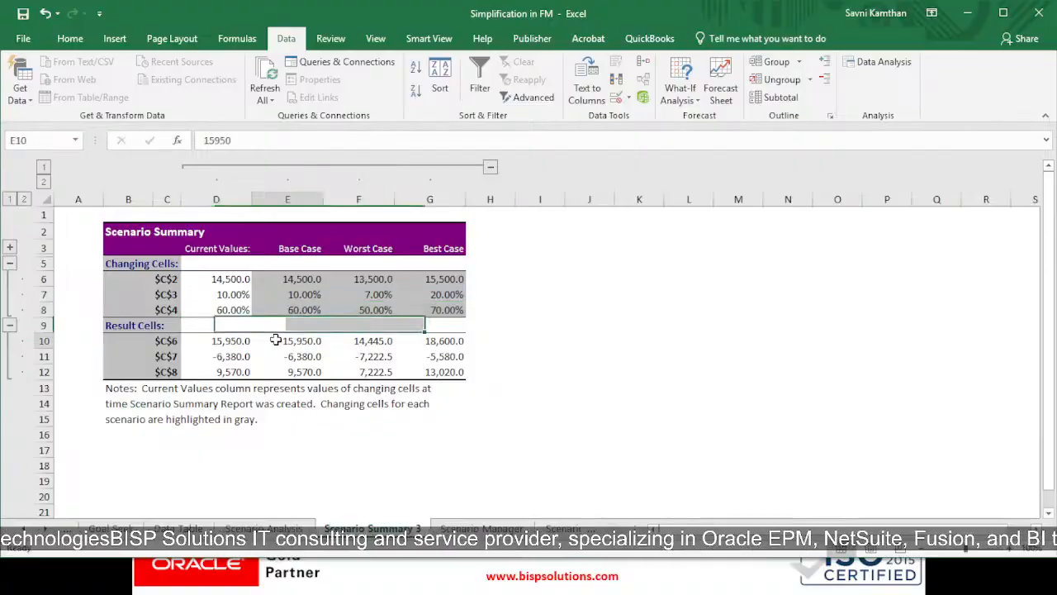
drag(215, 344, 256, 342)
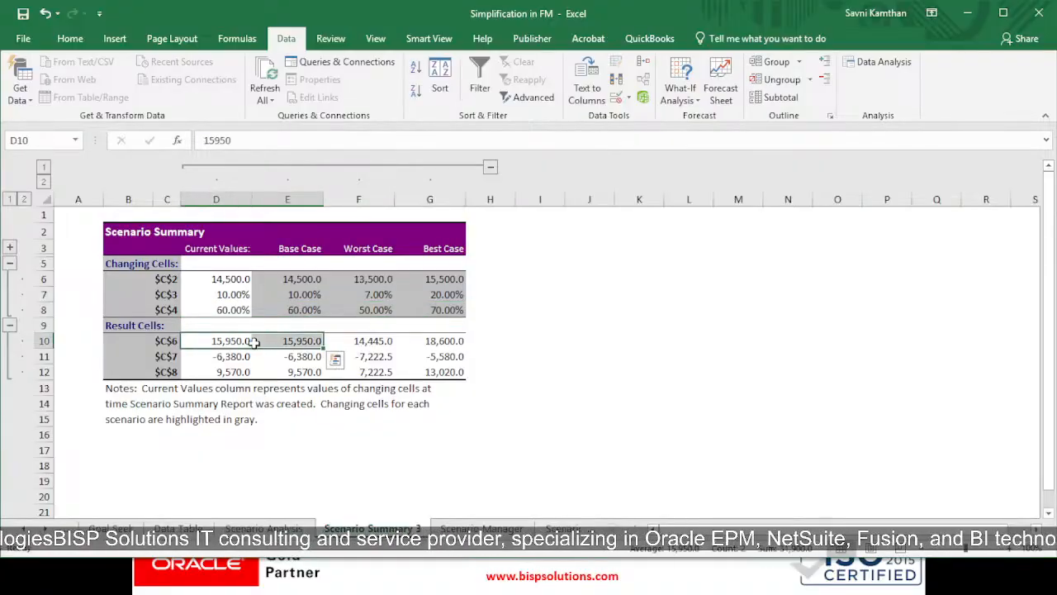
click(216, 248)
click(234, 278)
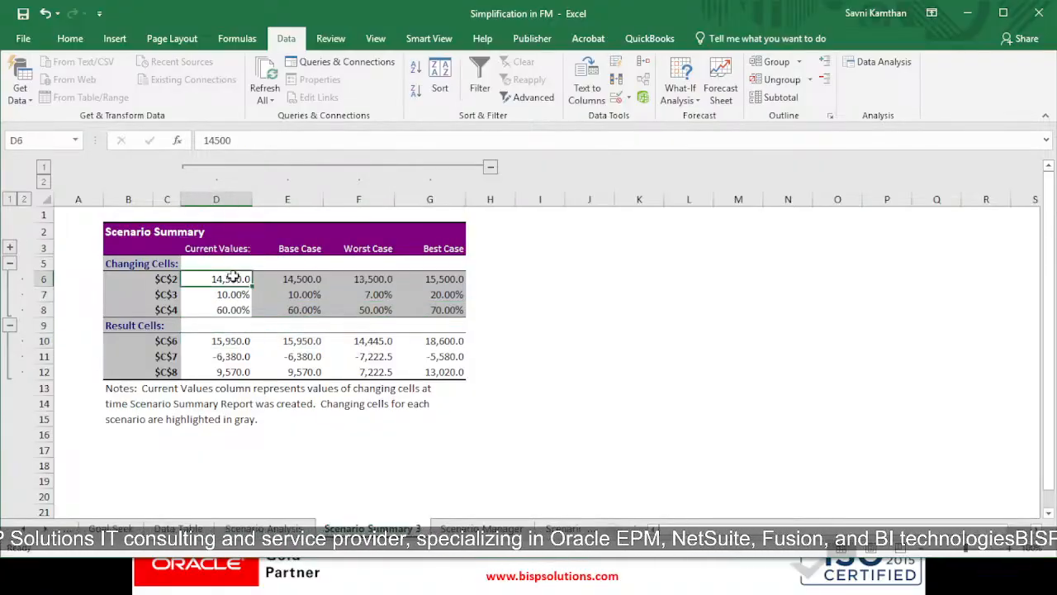
click(247, 337)
click(281, 249)
click(299, 337)
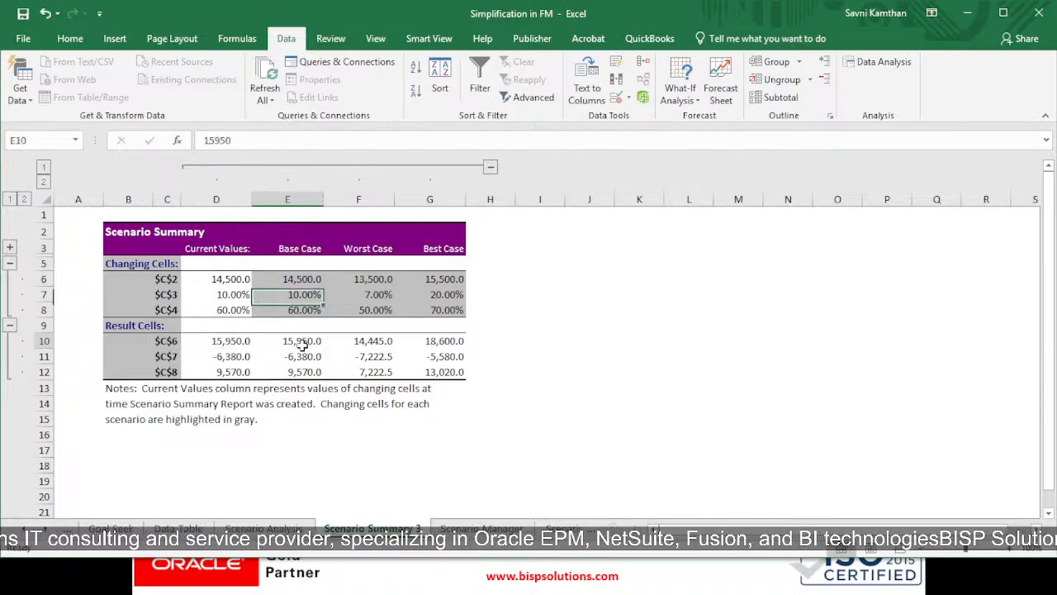
click(357, 266)
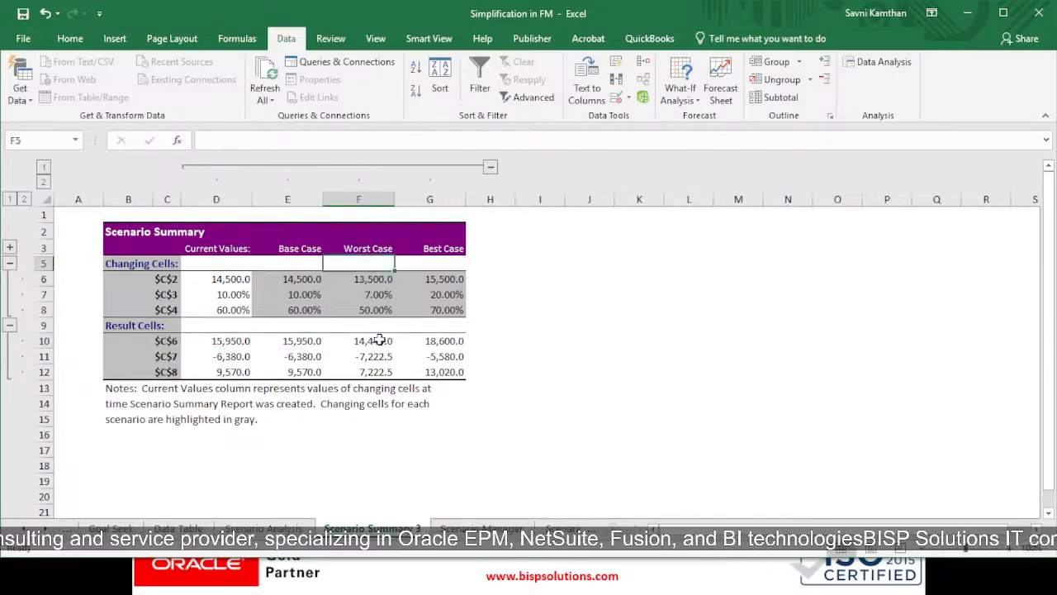
click(378, 341)
click(454, 341)
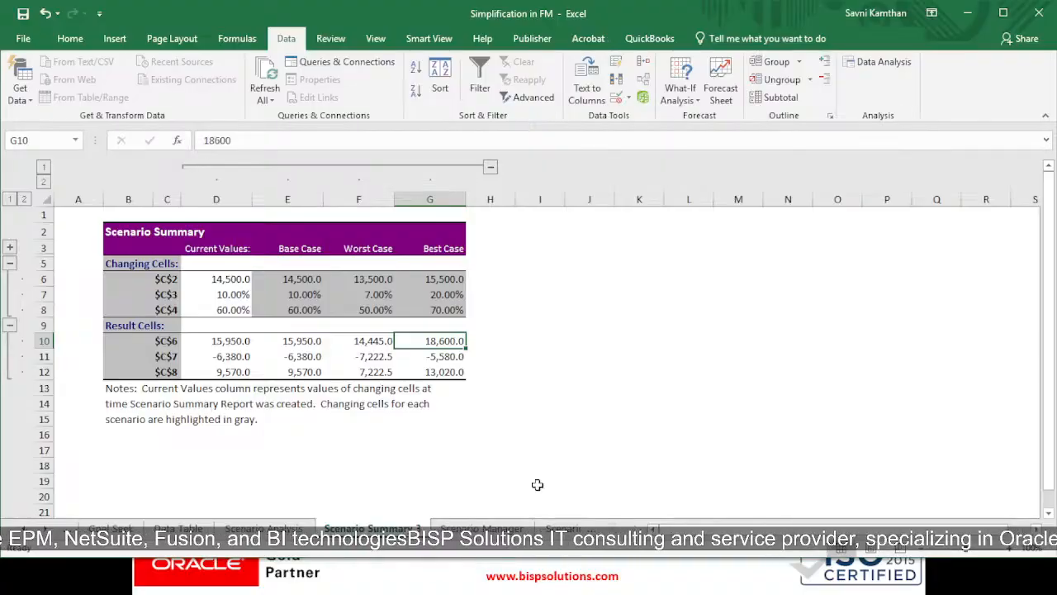
Switch to the Data Validation sheet and review its sales, growth and margin model
click(591, 526)
click(555, 527)
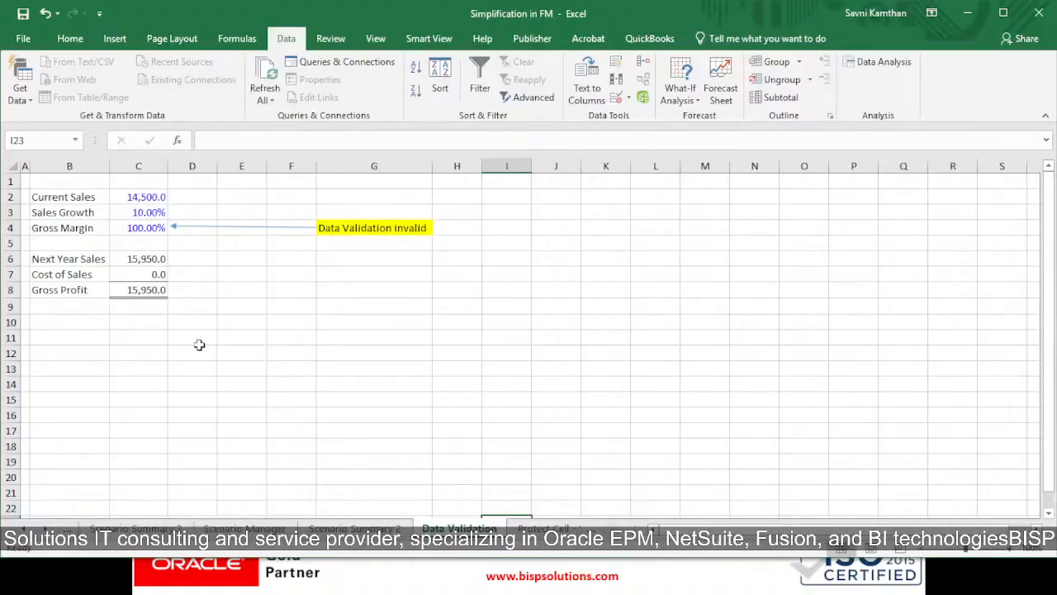
drag(62, 182, 206, 307)
click(213, 302)
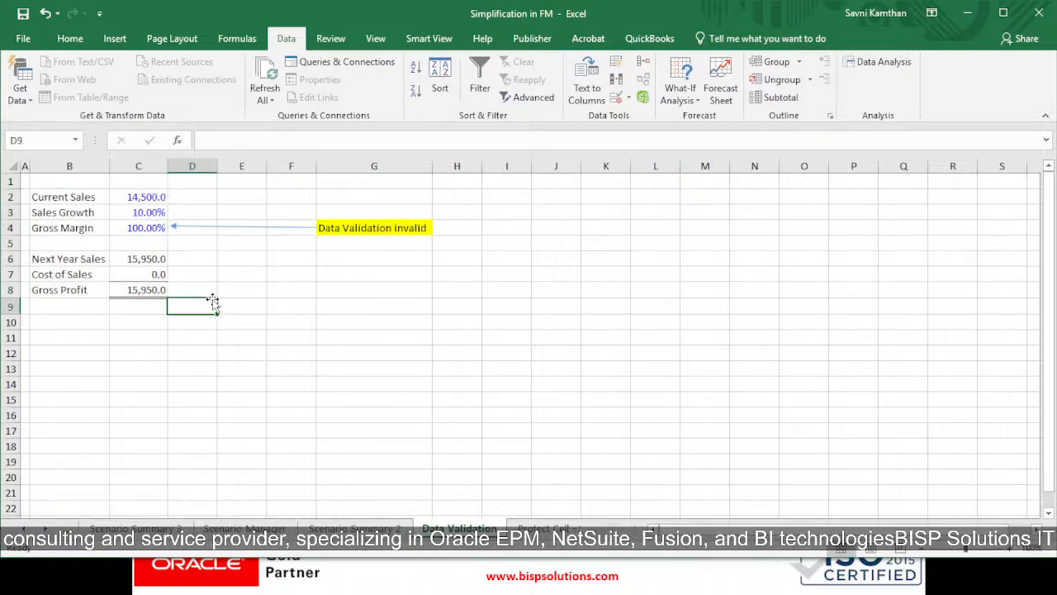
Set Sales Growth in C3 to 110% on the Data Validation sheet
click(151, 213)
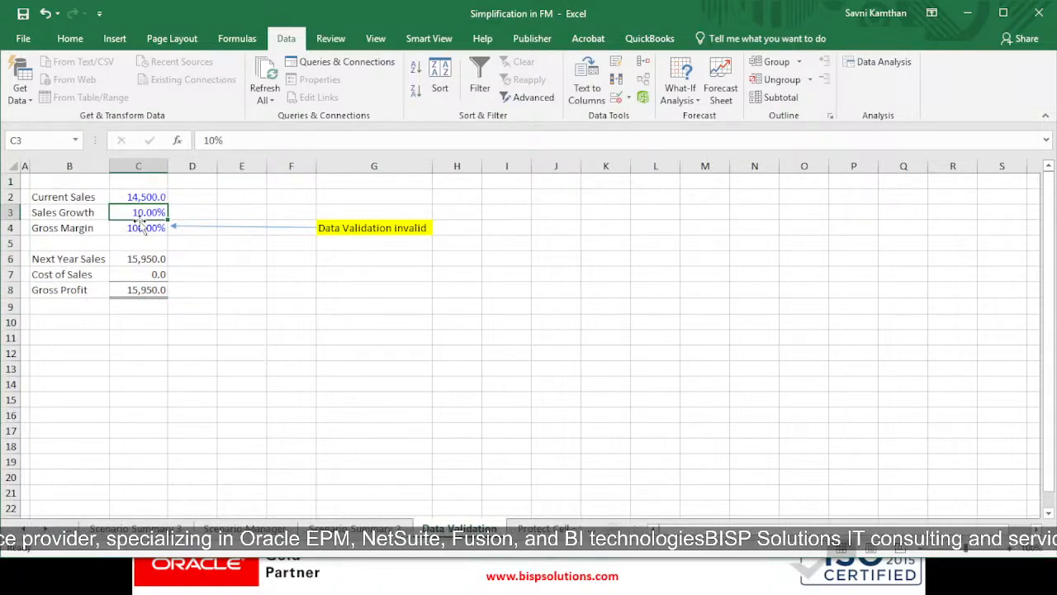
text(100)
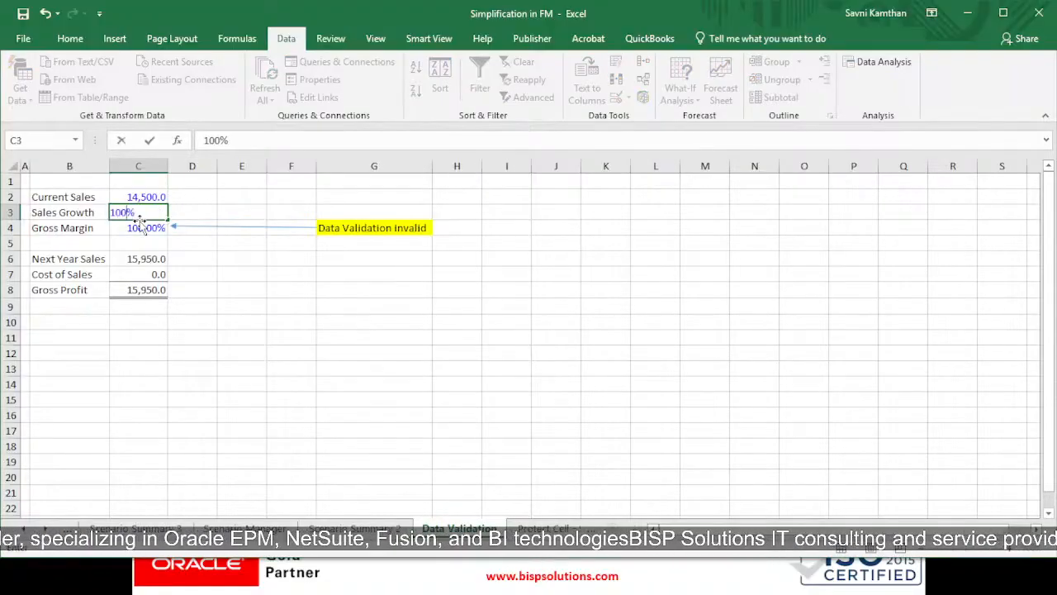
key(BackSpace)
key(BackSpace)
text(19)
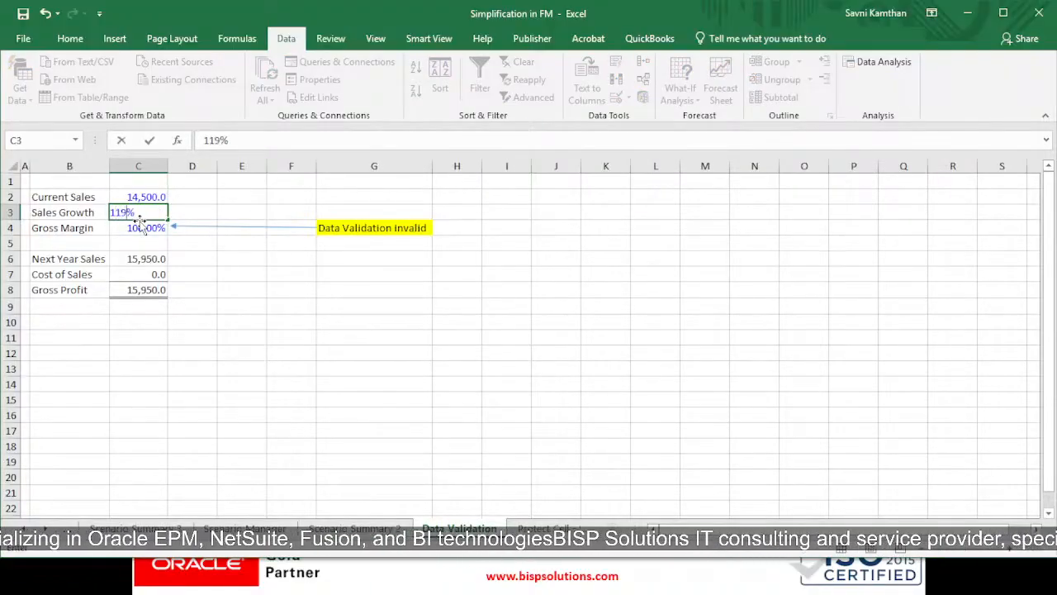
key(Return)
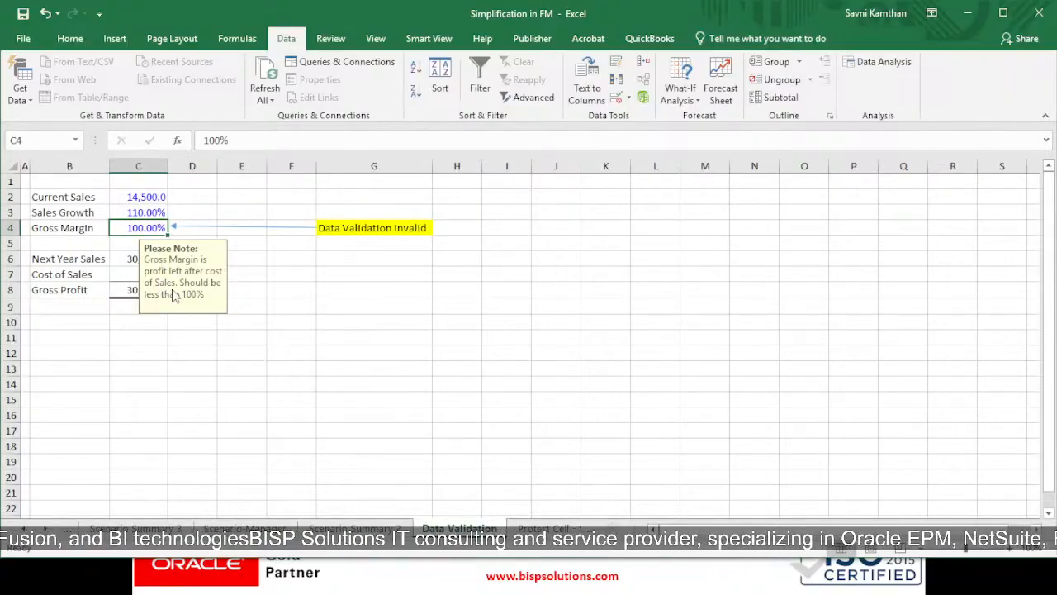
Set Sales Growth in C3 to 10%
click(154, 213)
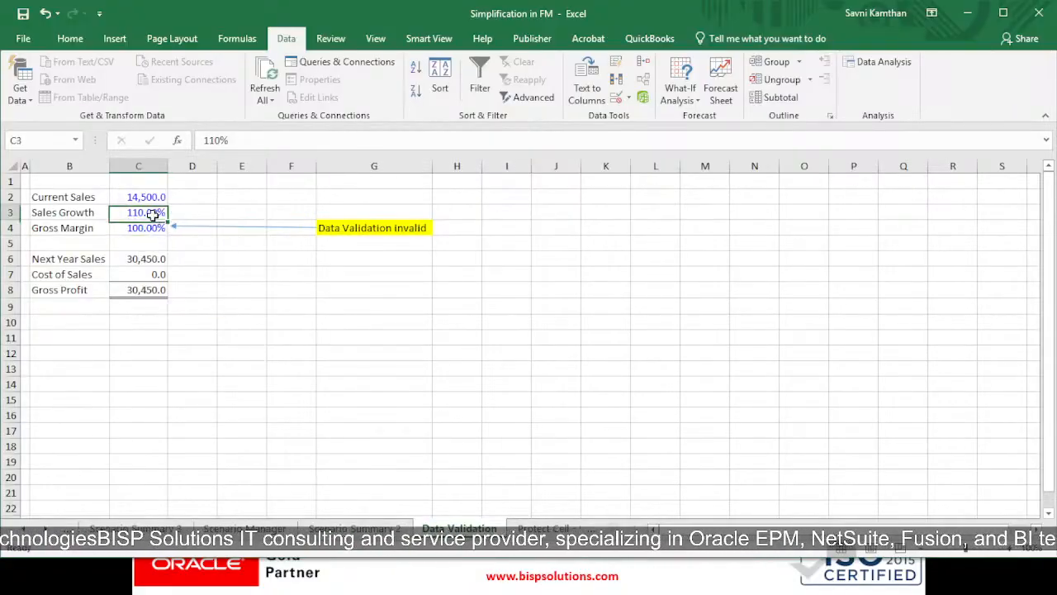
text(10)
key(Return)
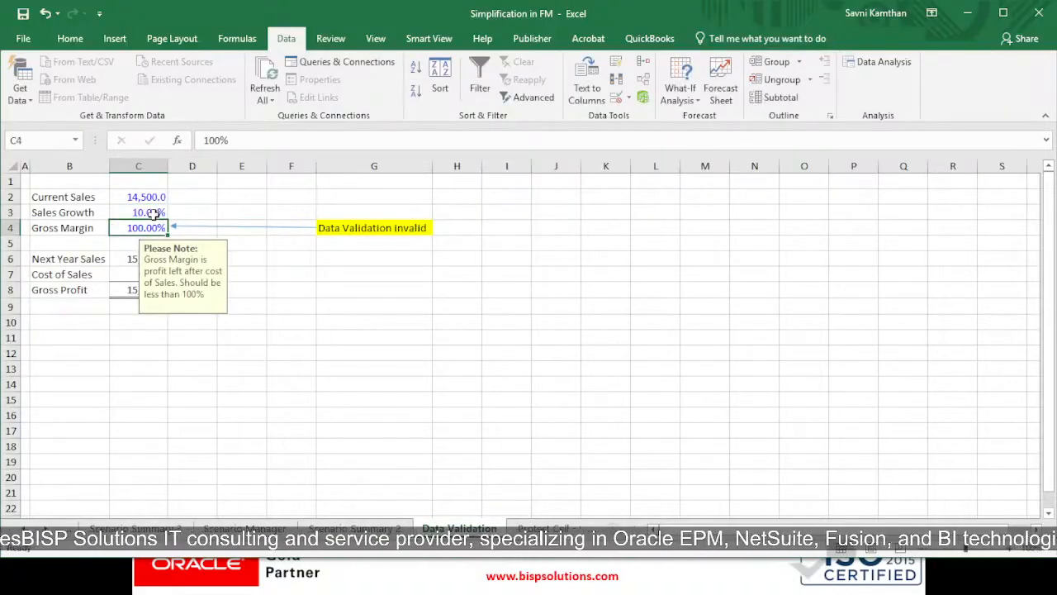
Enter 110 as the Gross Margin in C4 and accept the entry despite its validation rule
double_click(149, 230)
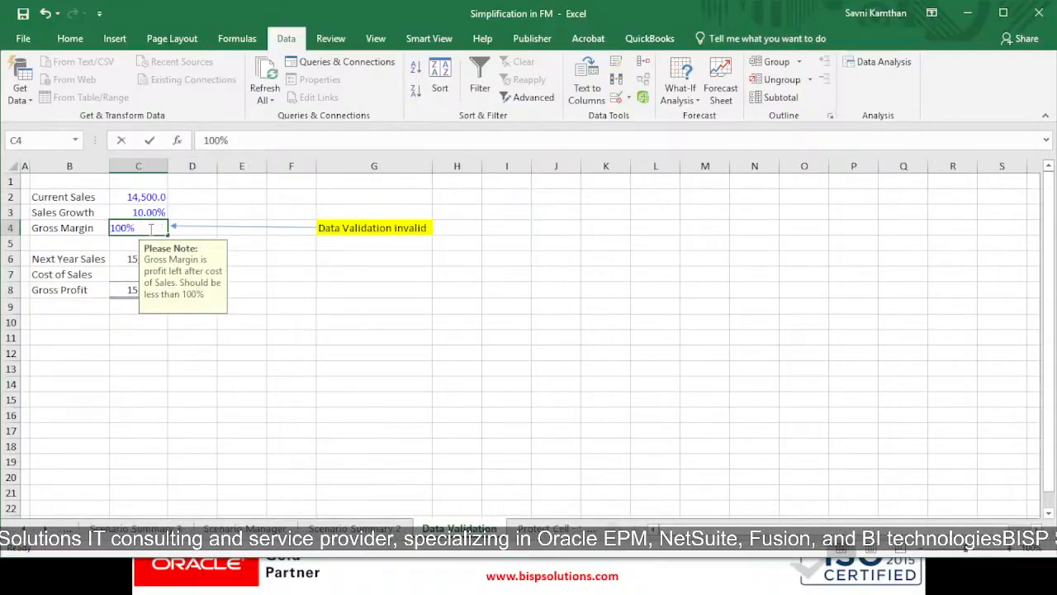
key(BackSpace)
key(BackSpace)
key(BackSpace)
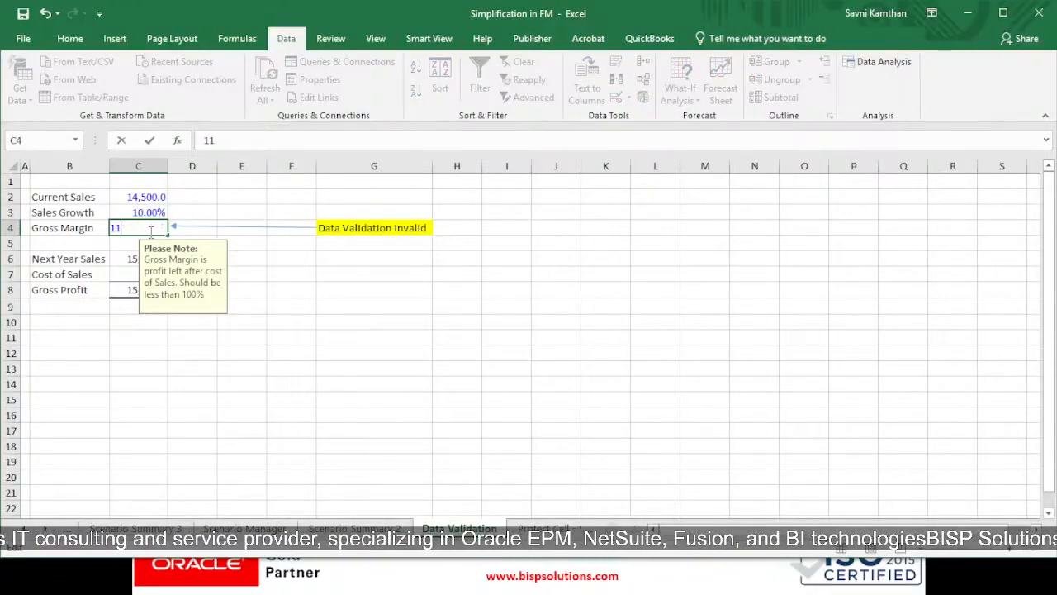
key(Return)
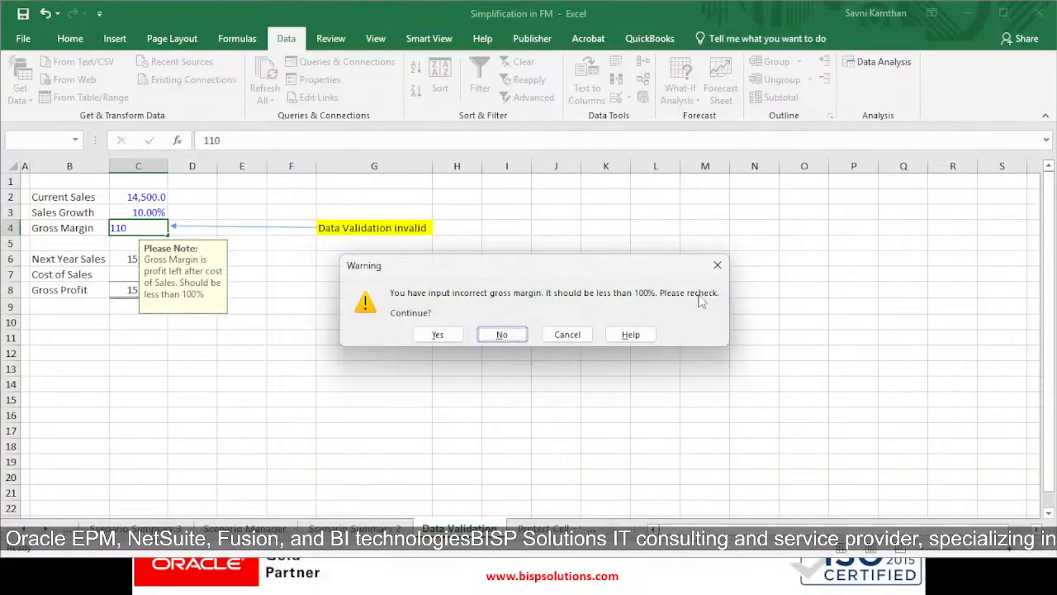
click(435, 335)
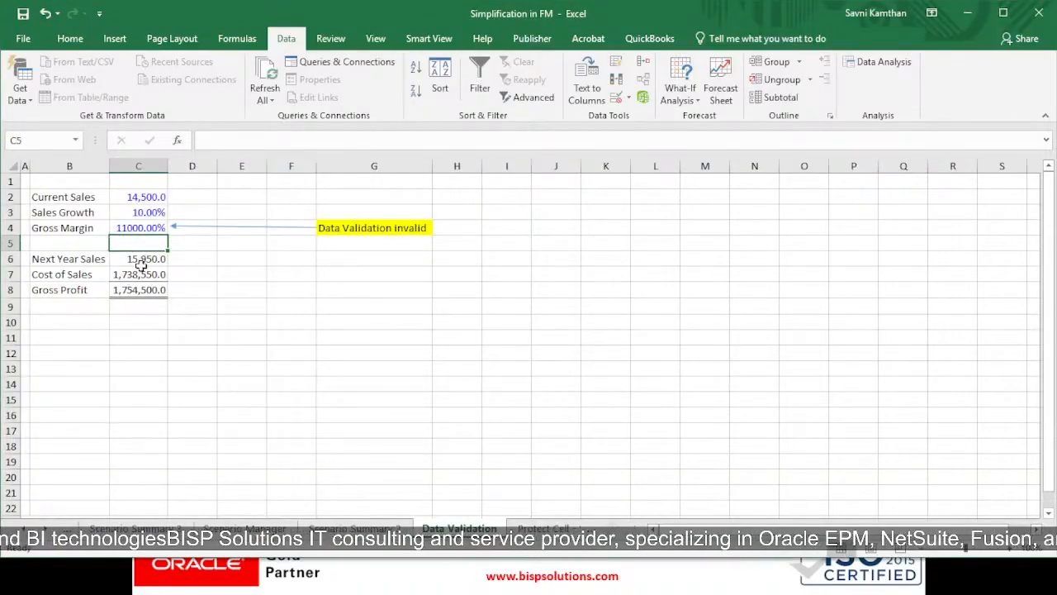
Circle the invalid data on the Data Validation sheet
click(629, 98)
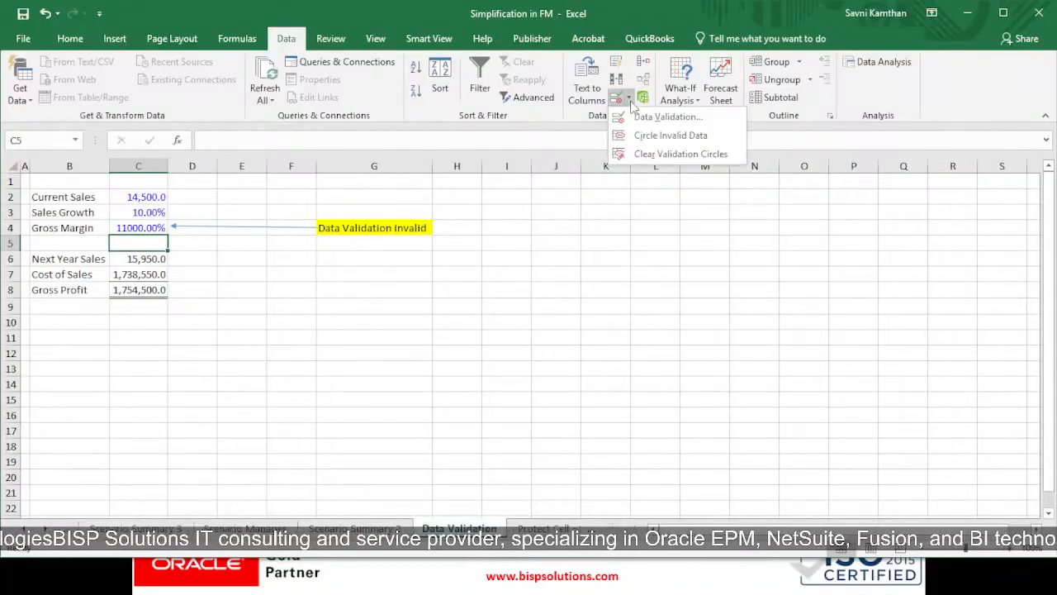
click(665, 137)
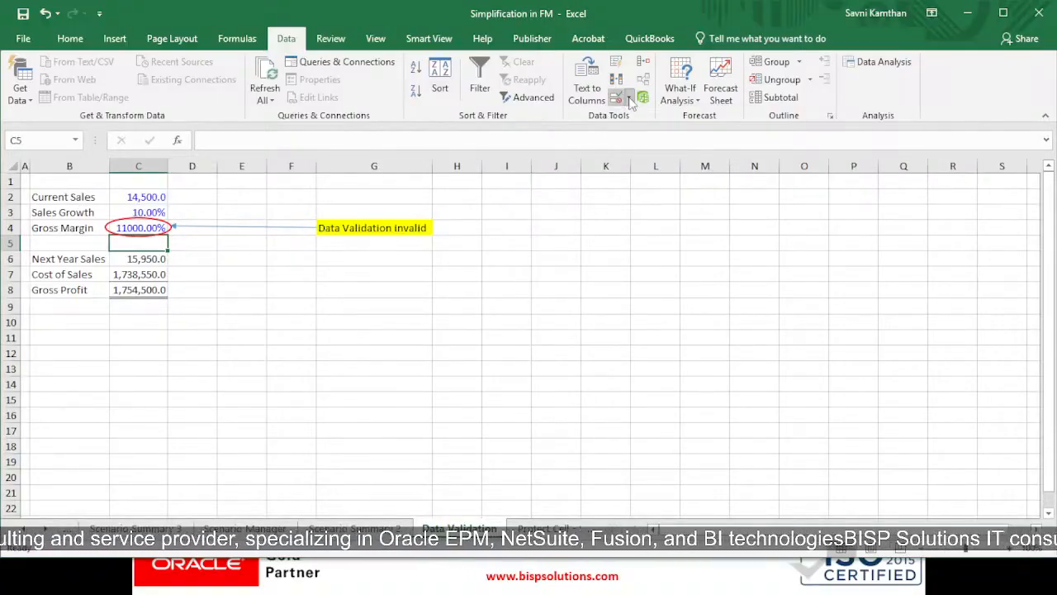
click(629, 98)
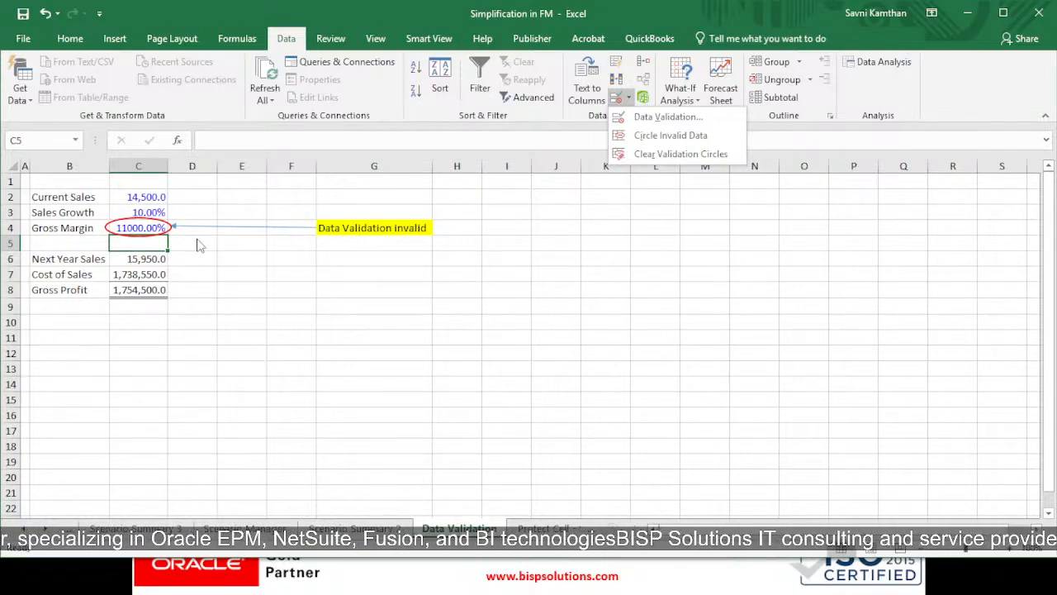
Set the Gross Margin in C4 to 100%
click(142, 229)
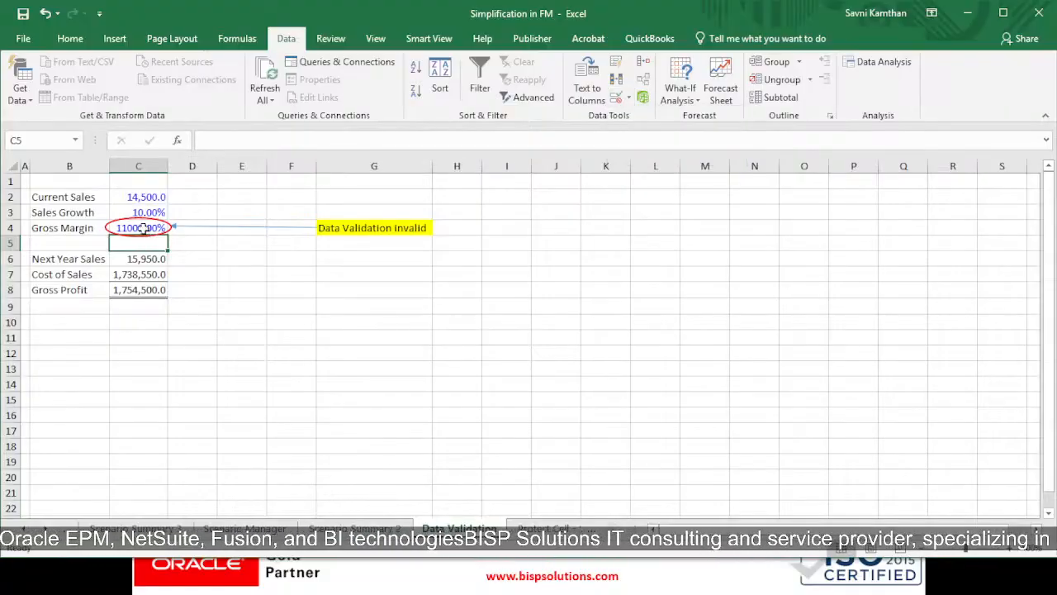
text(1)
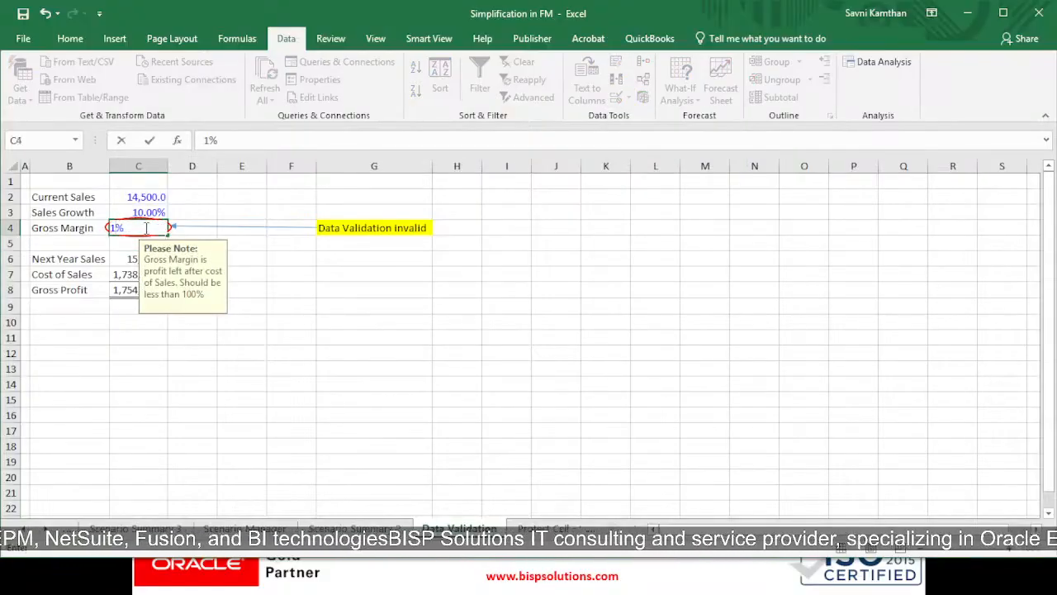
key(BackSpace)
text(100)
key(Return)
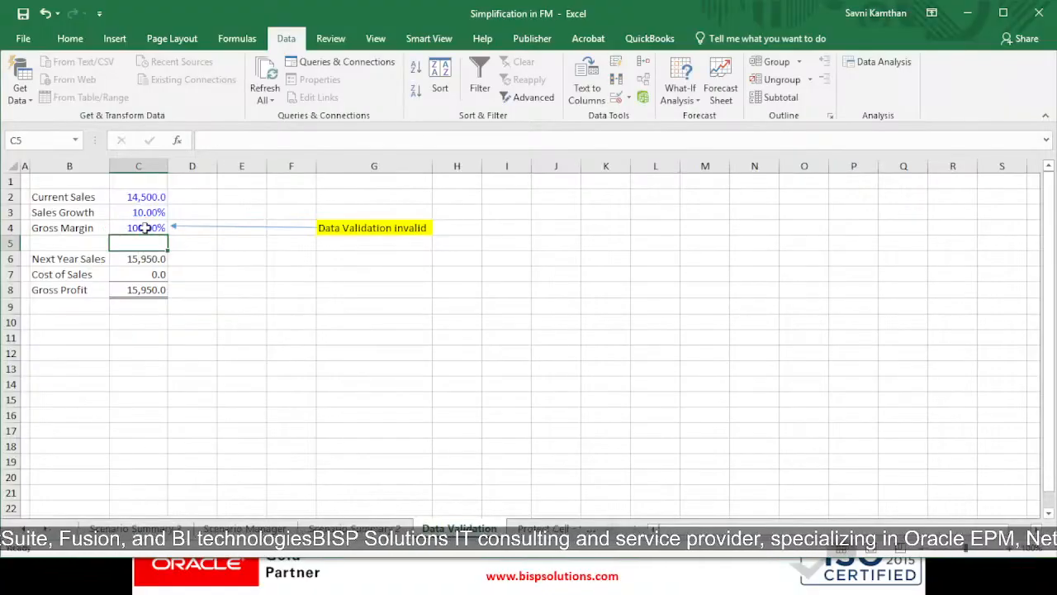
Look over the sales inputs and results in B2:C8 of the Data Validation sheet
drag(132, 290, 124, 199)
click(213, 290)
click(219, 227)
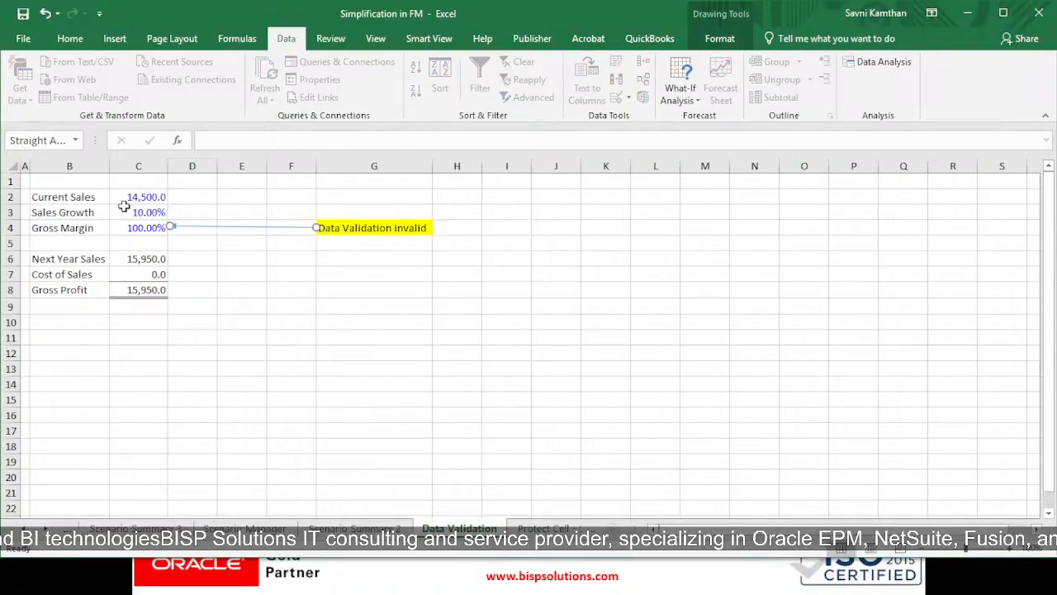
mouse_move(60, 204)
mouse_down()
mouse_move(127, 202)
mouse_move(166, 291)
mouse_up()
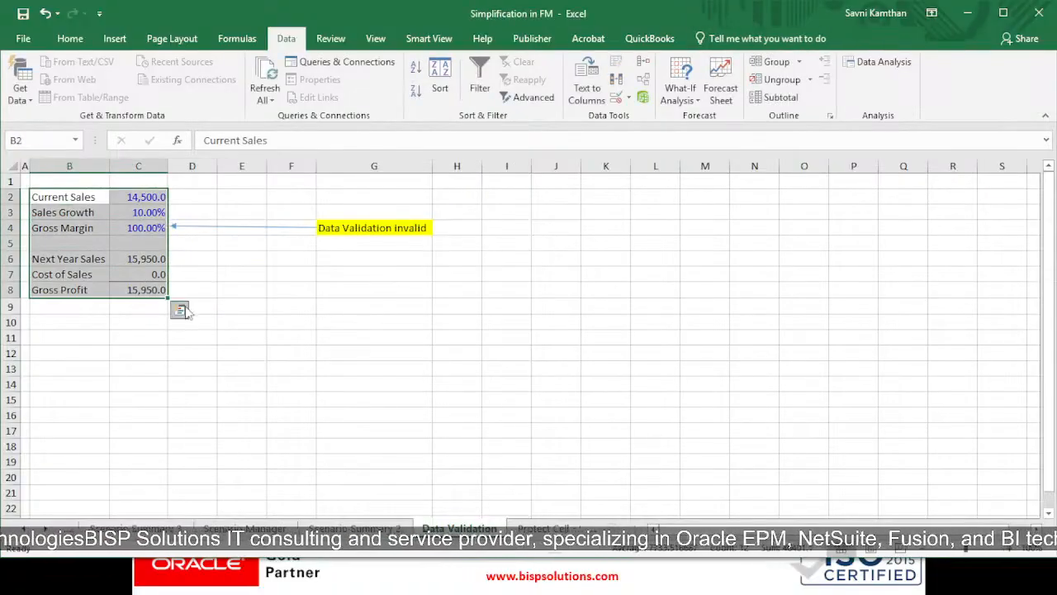
Switch to the sheet on protecting cells and sheets and review its sales model in B2:C8
click(542, 528)
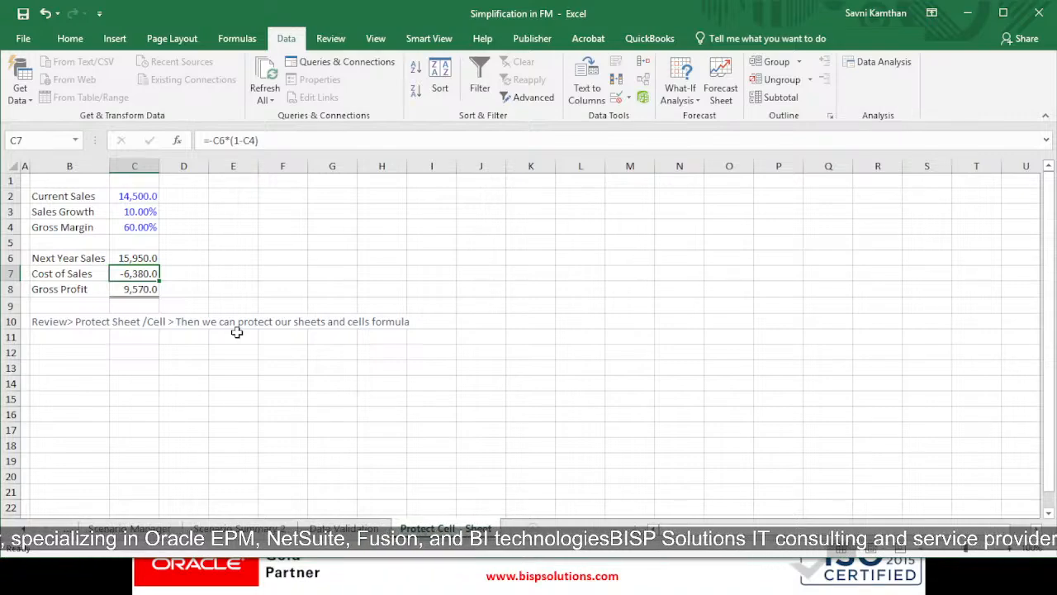
drag(49, 194, 154, 291)
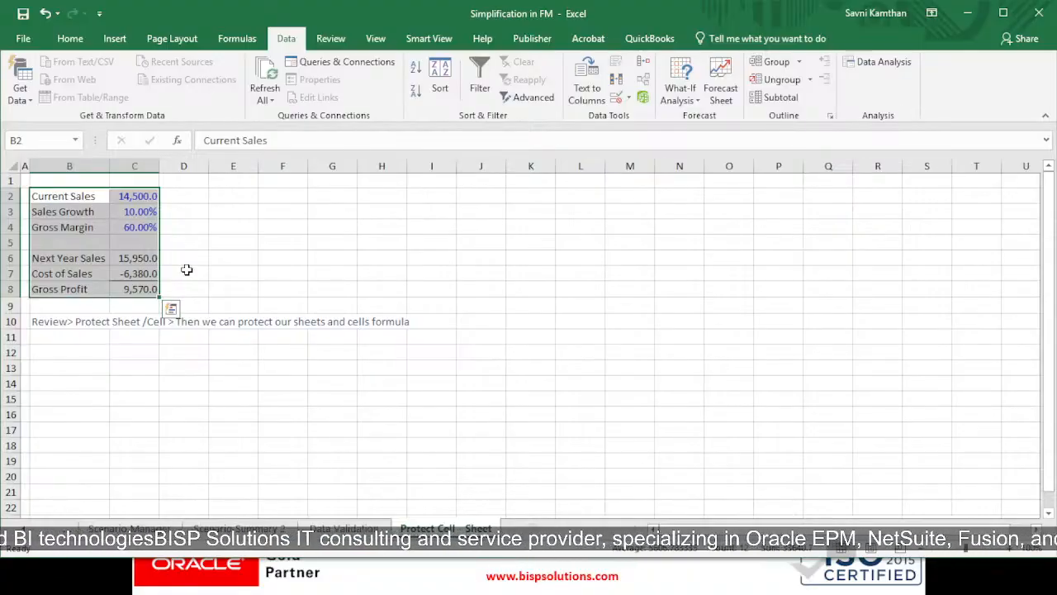
click(82, 305)
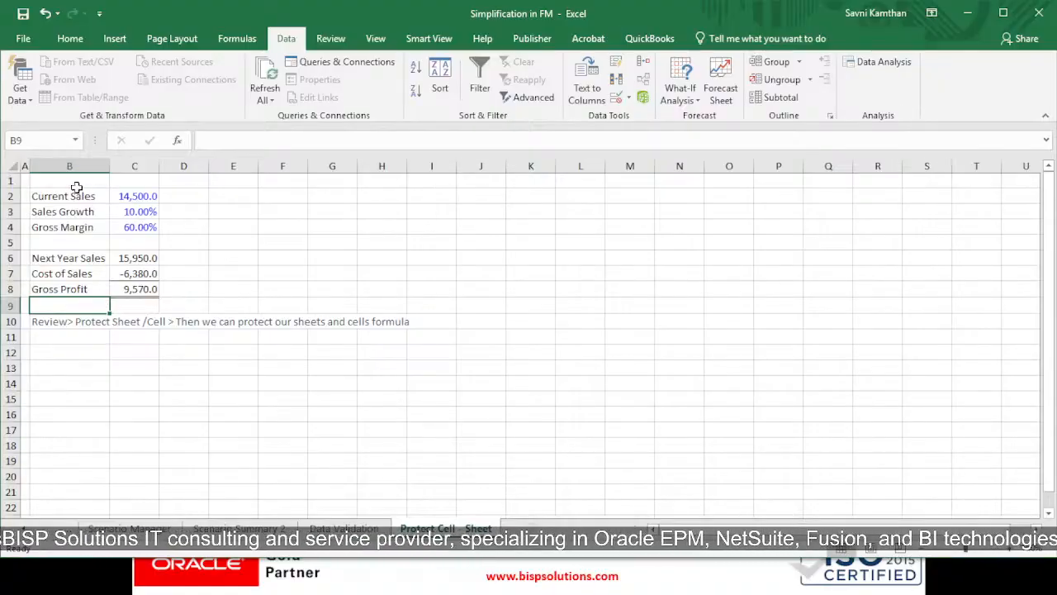
Protect the workbook's structure without a password
click(330, 39)
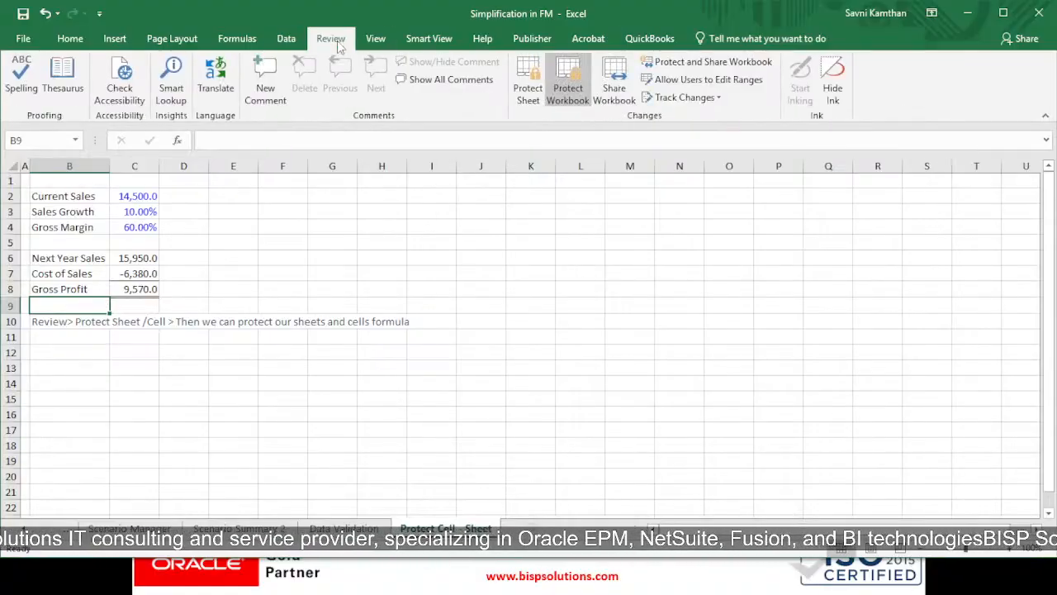
click(568, 83)
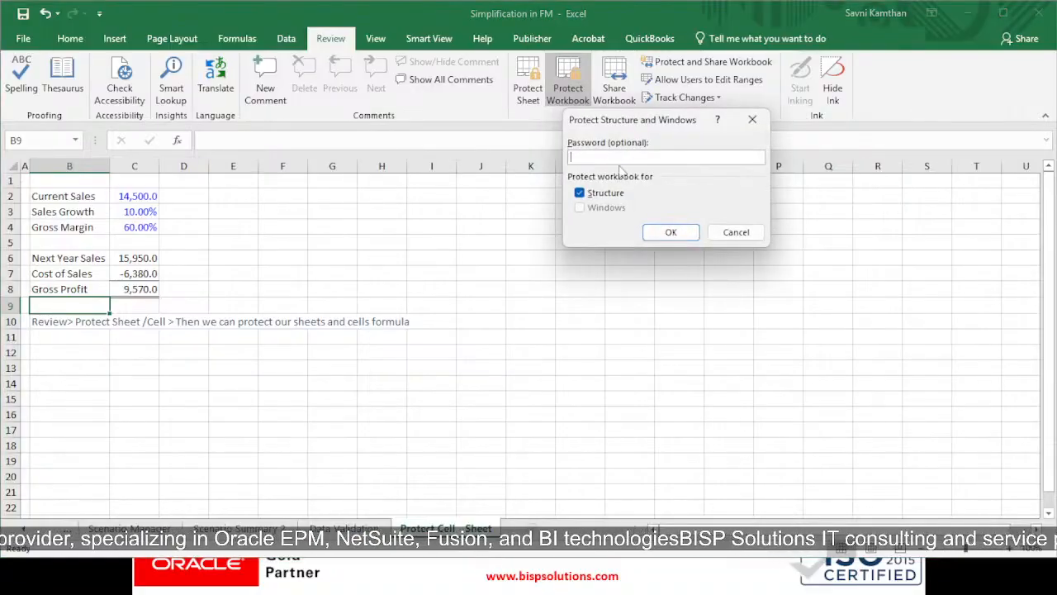
click(669, 232)
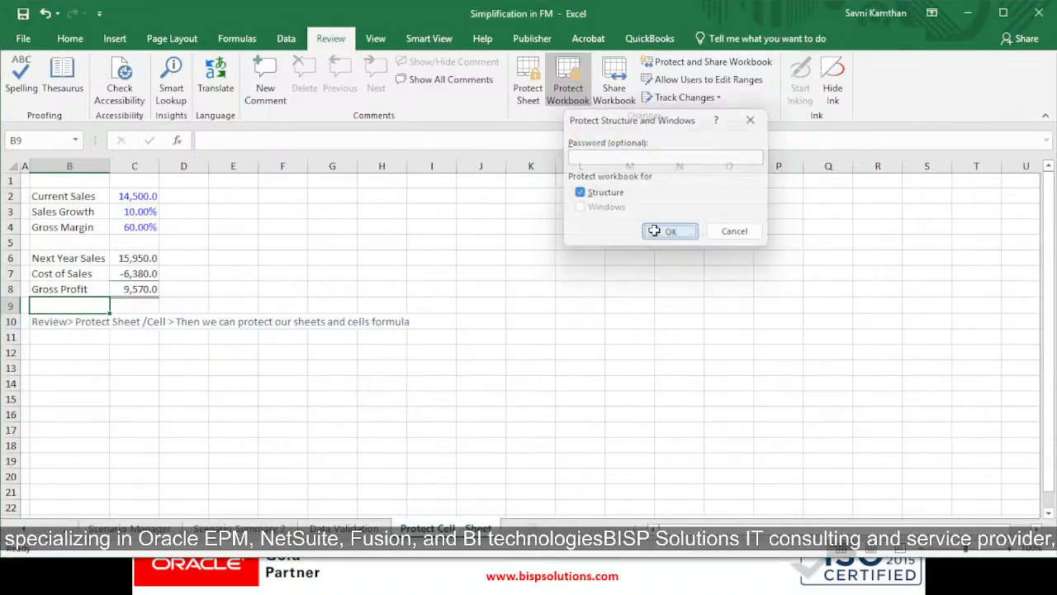
click(334, 304)
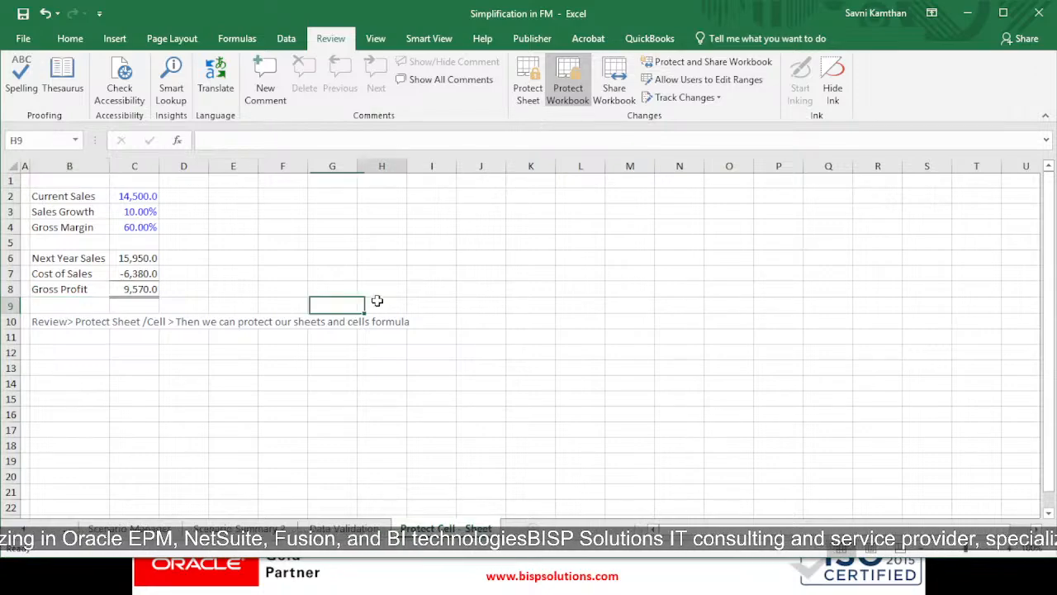
click(378, 301)
drag(233, 227, 418, 227)
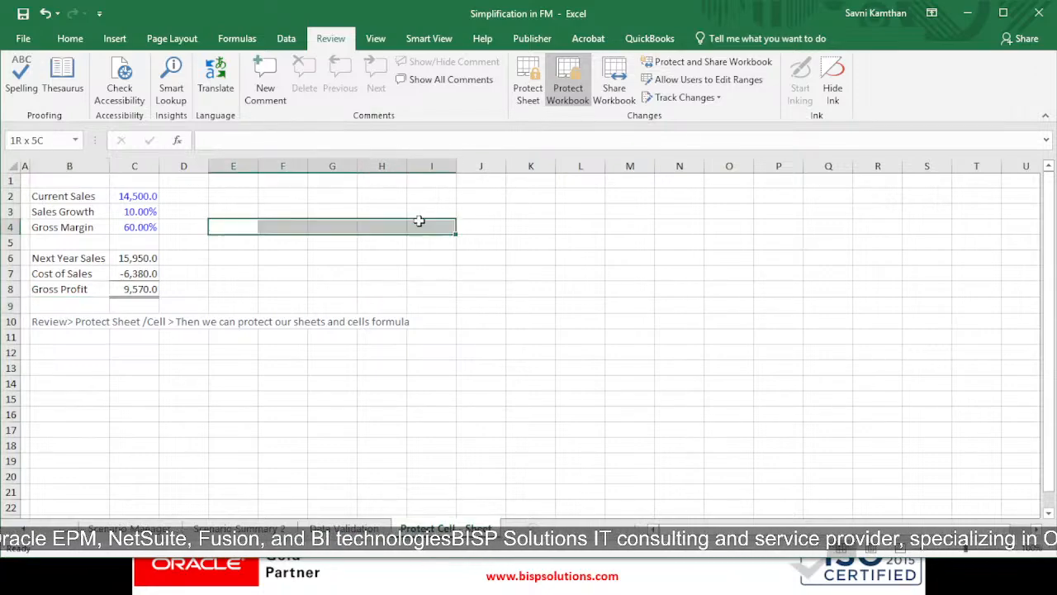
drag(25, 196, 785, 431)
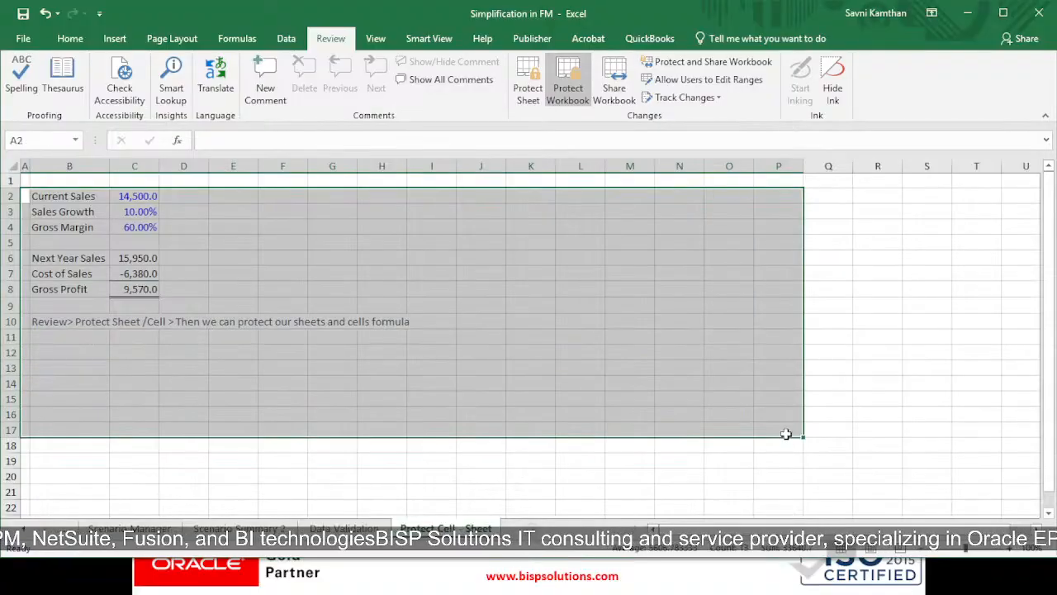
click(643, 442)
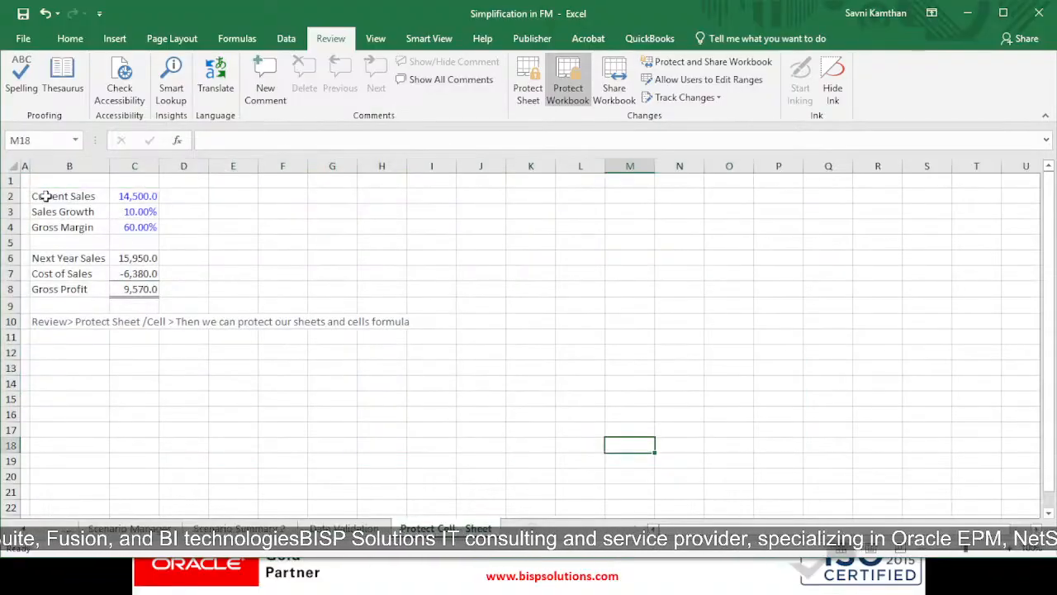
drag(42, 196, 805, 469)
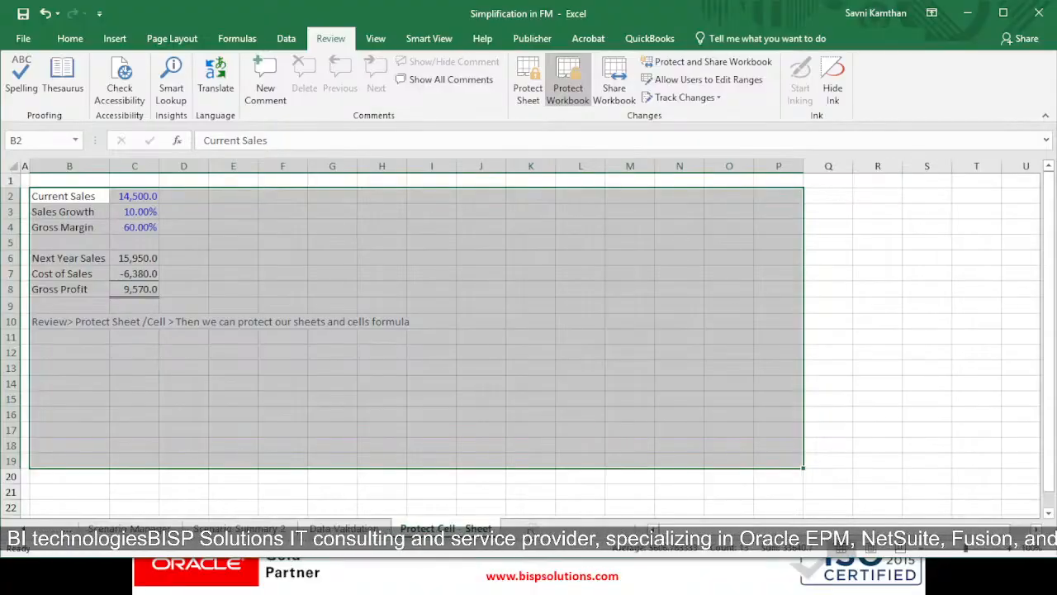
click(558, 489)
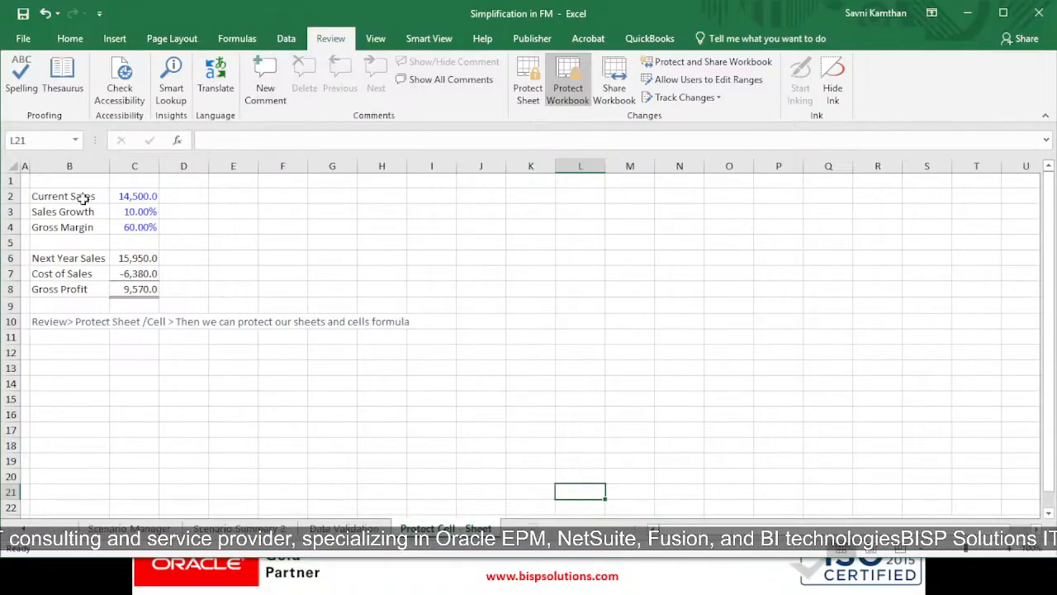
drag(83, 200, 506, 483)
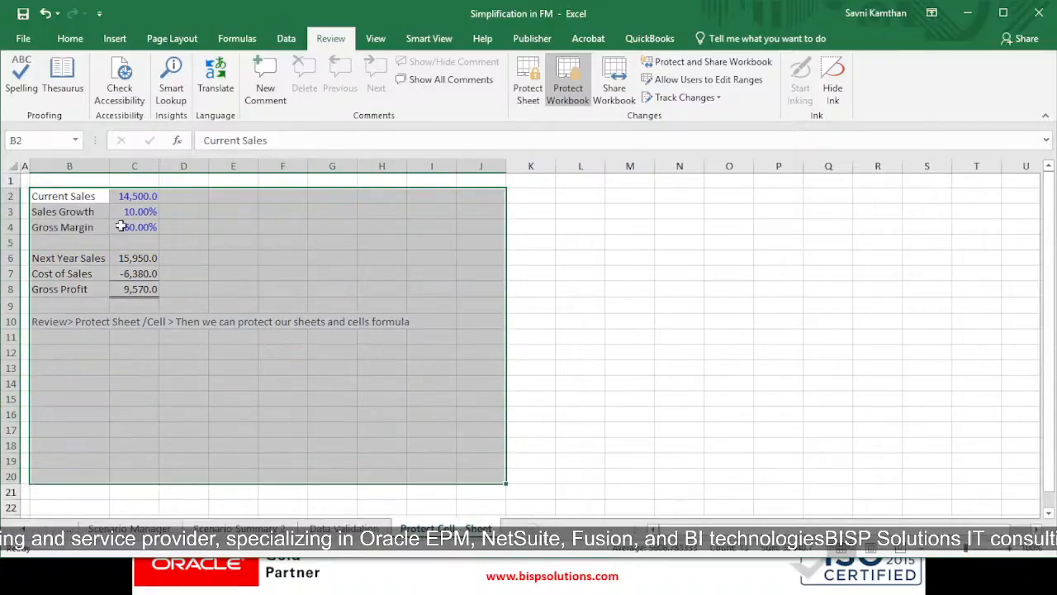
drag(83, 198, 418, 351)
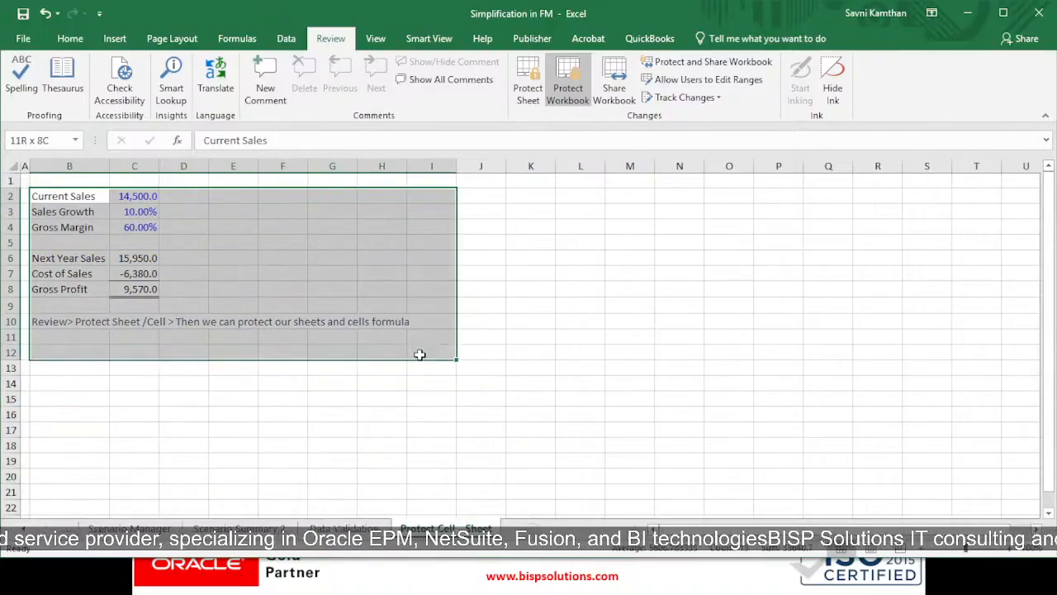
click(472, 339)
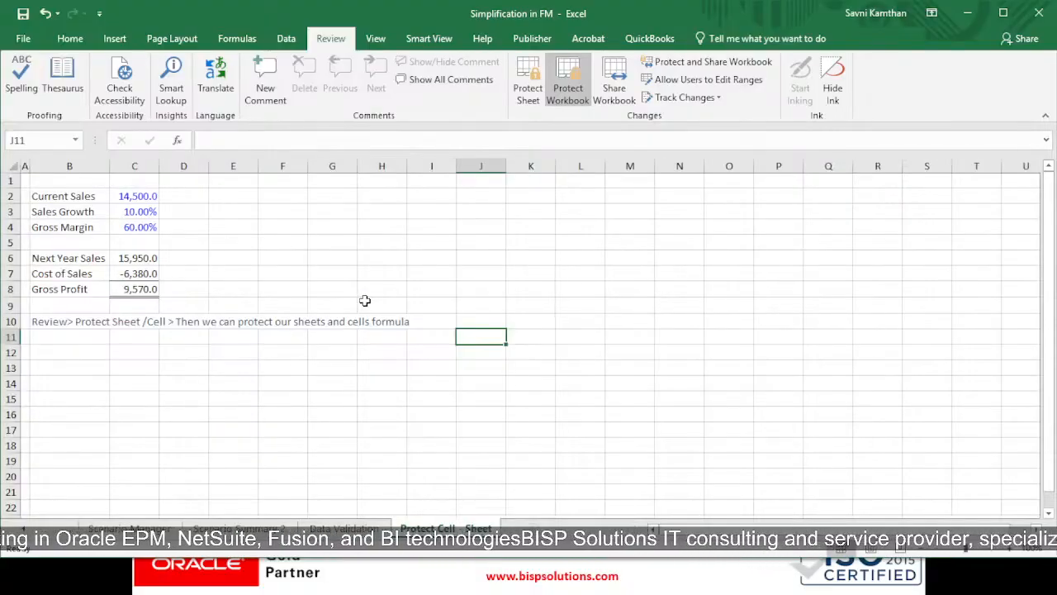
Switch to the Day 2 PowerPoint slide show and advance past the Simplification of Financial Modelling slide
key(alt+Tab)
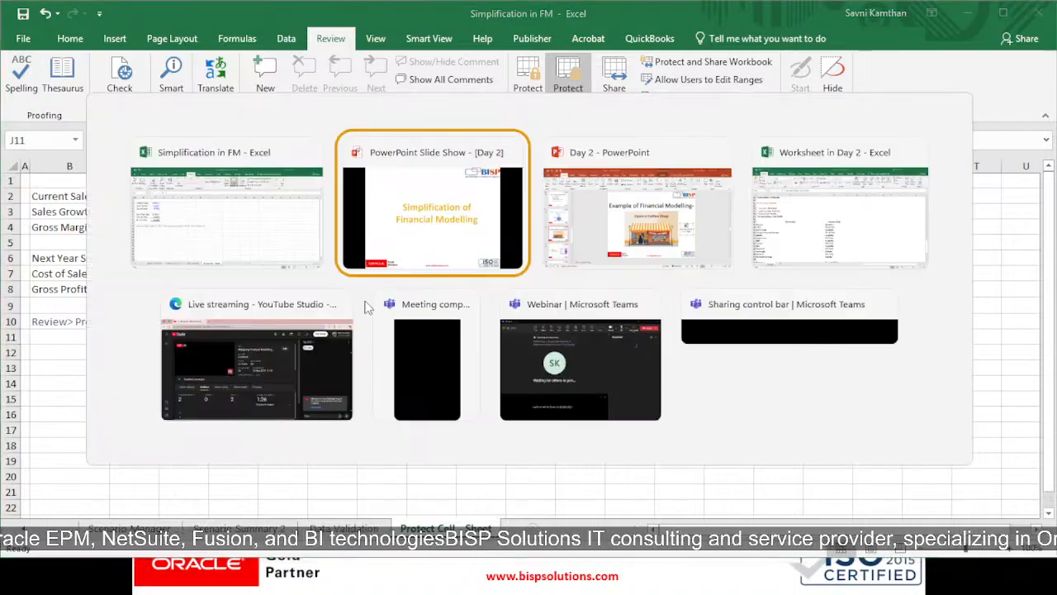
key(Right)
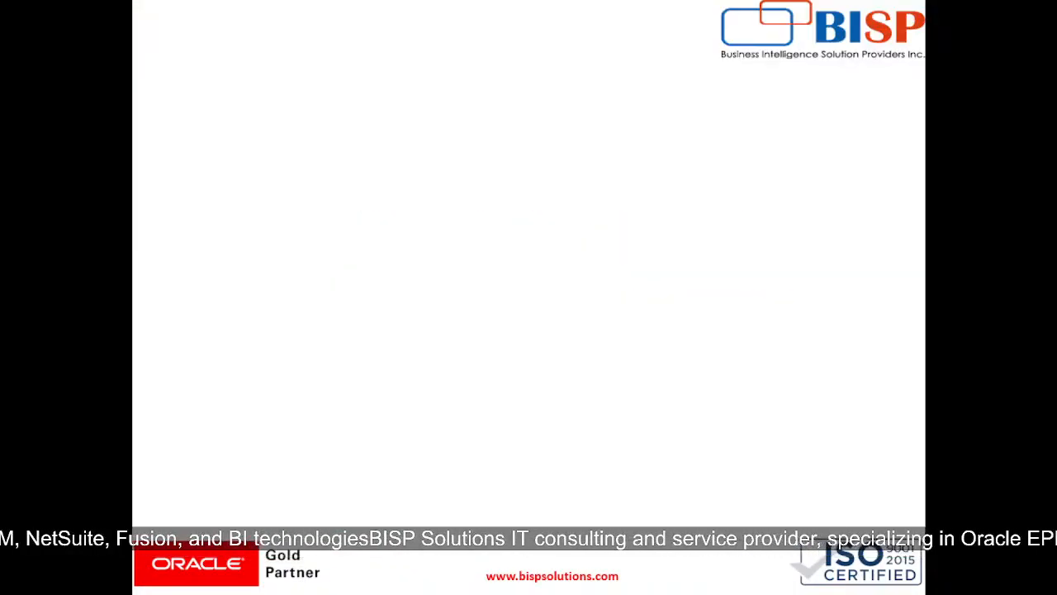